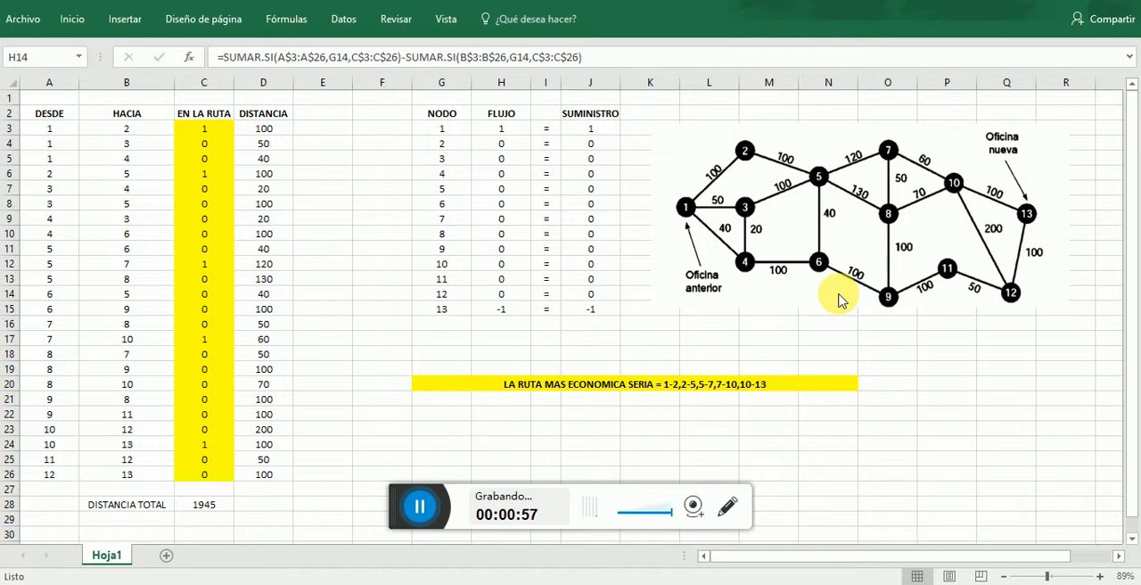
# - Review the Solver parameters for the objective, variable cells, constraints and solving method, and close them without solving
pyautogui.click(63, 133)
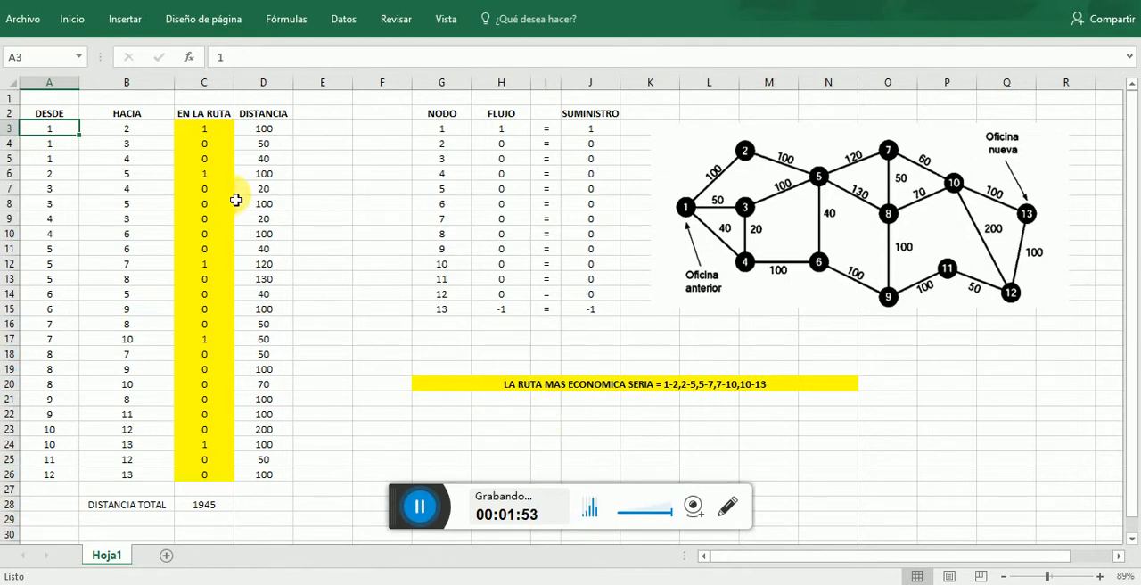
pyautogui.click(347, 27)
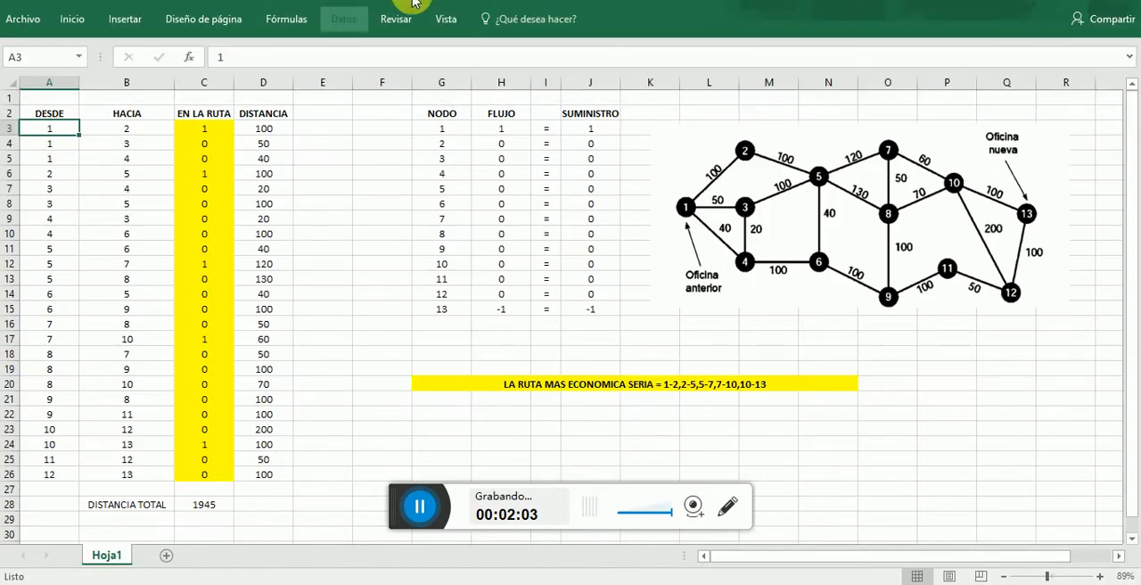
pyautogui.click(364, 20)
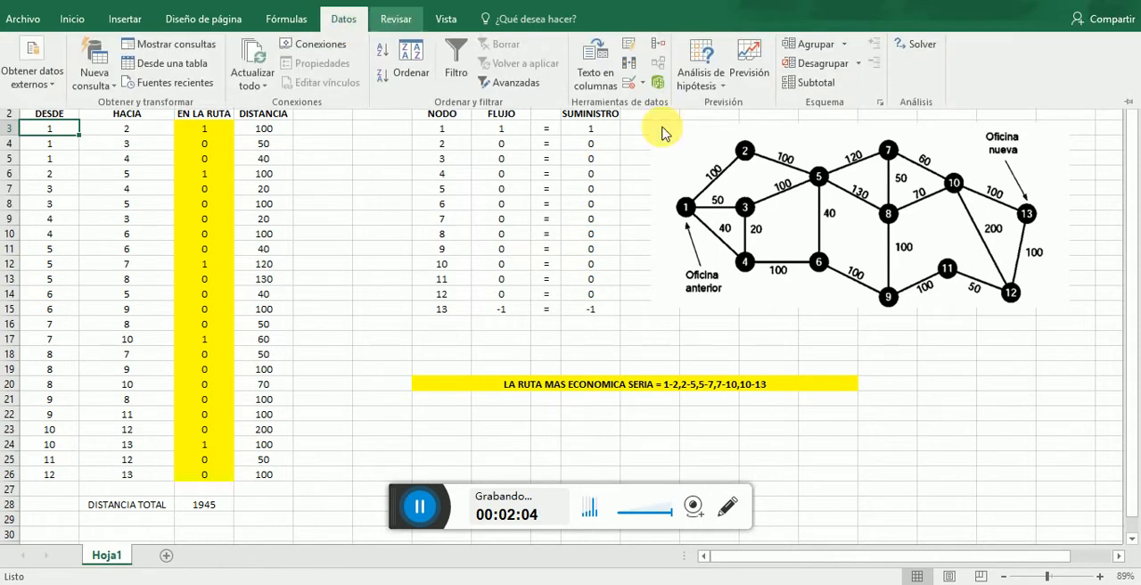
pyautogui.click(923, 52)
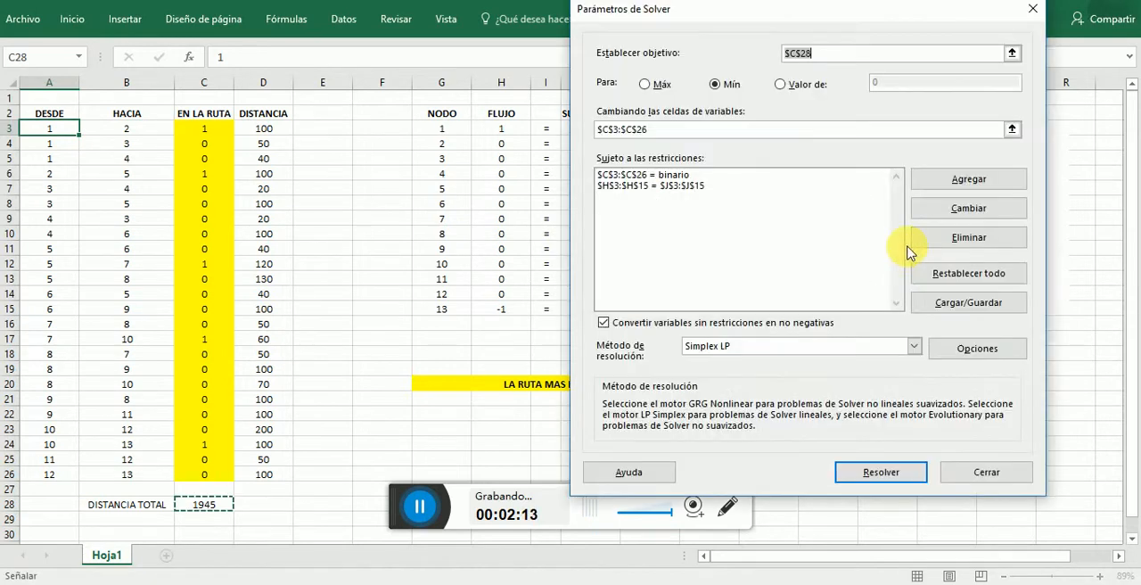
pyautogui.click(986, 471)
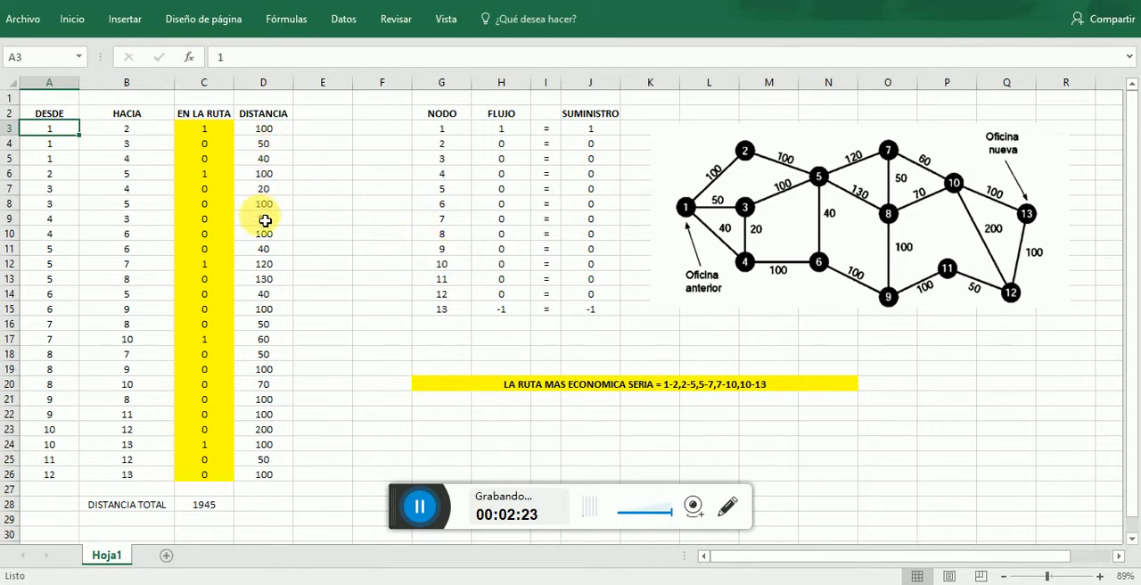
# - Examine the DISTANCIA column and the formula behind DISTANCIA TOTAL in C28
pyautogui.click(279, 130)
pyautogui.moveTo(279, 130); pyautogui.dragTo(285, 372)
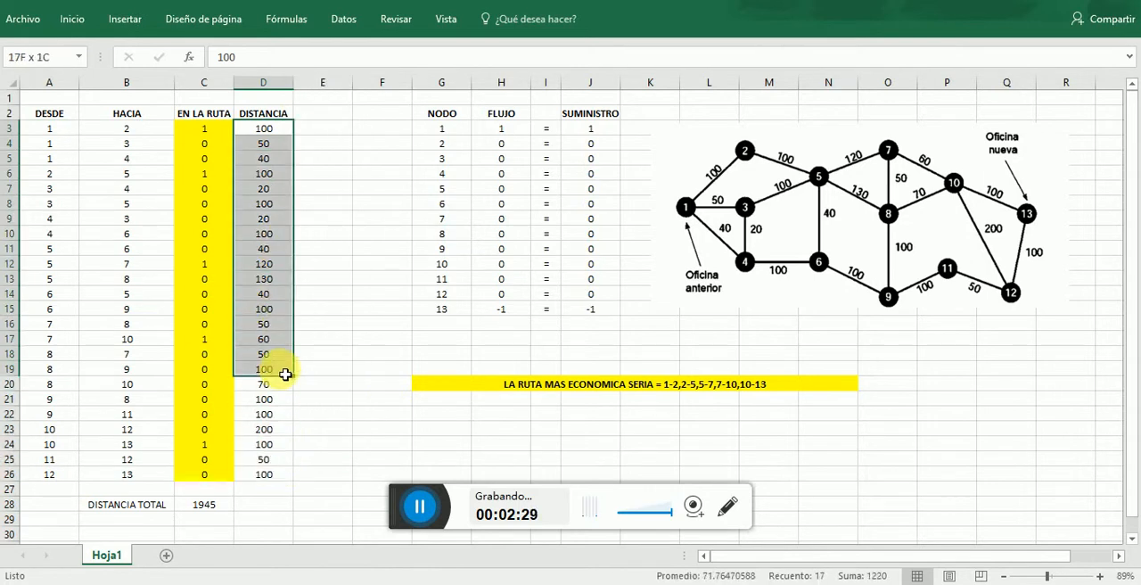
pyautogui.click(335, 325)
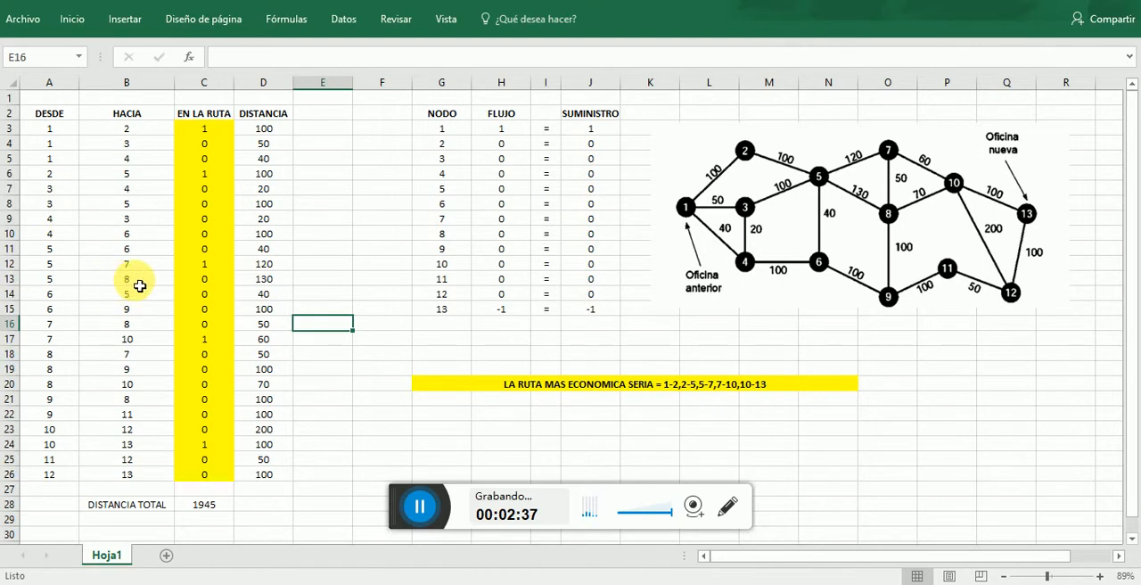
pyautogui.click(203, 508)
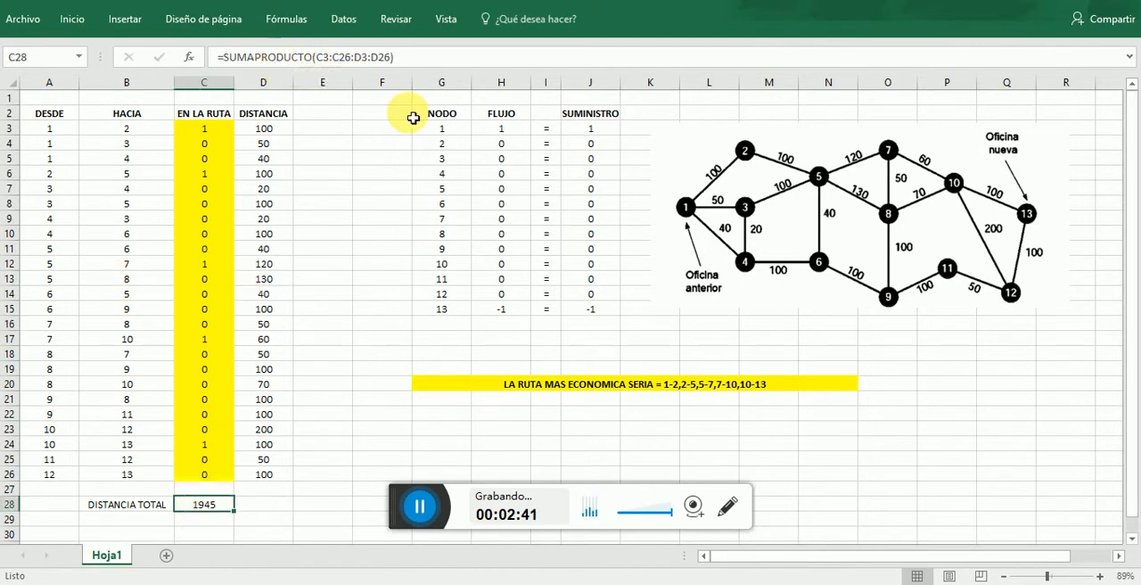
# - Examine the FLUJO formulas in H3:H15 alongside the NODO and SUMINISTRO columns
pyautogui.click(441, 130)
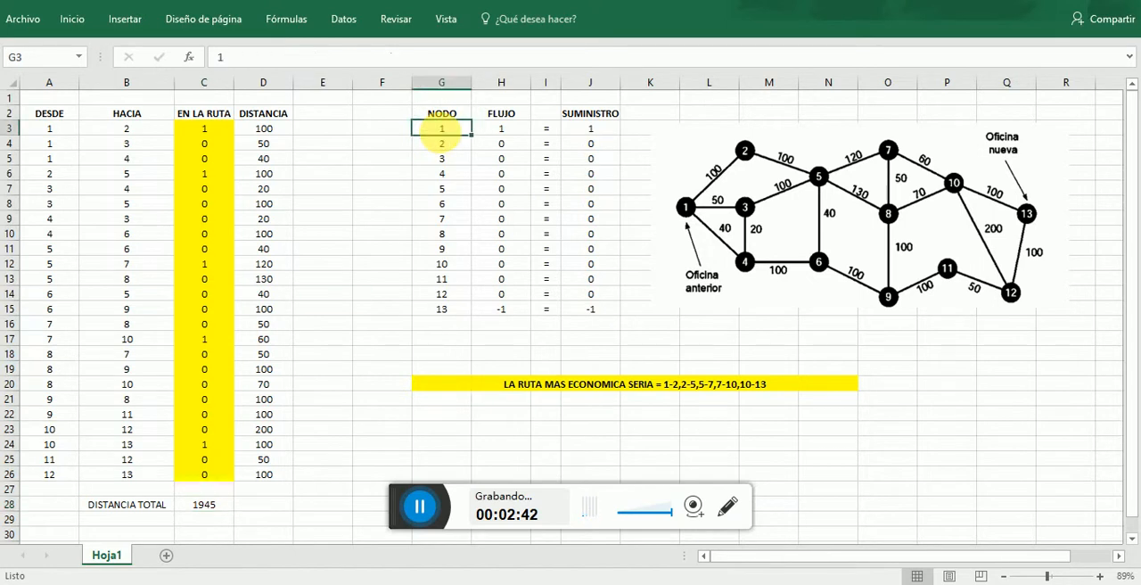
pyautogui.click(498, 130)
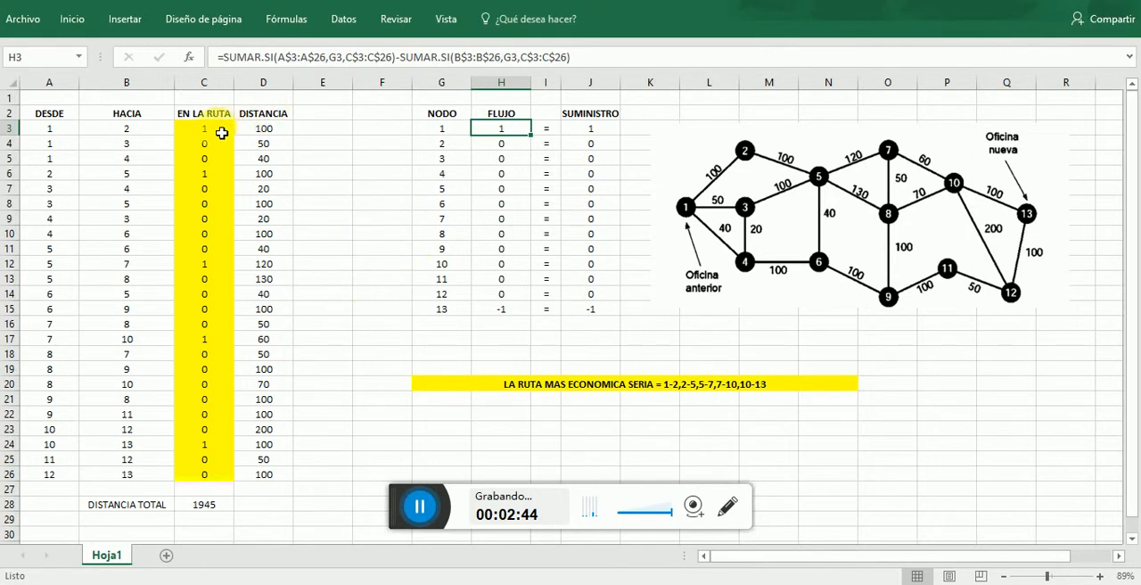
pyautogui.click(608, 139)
pyautogui.click(513, 160)
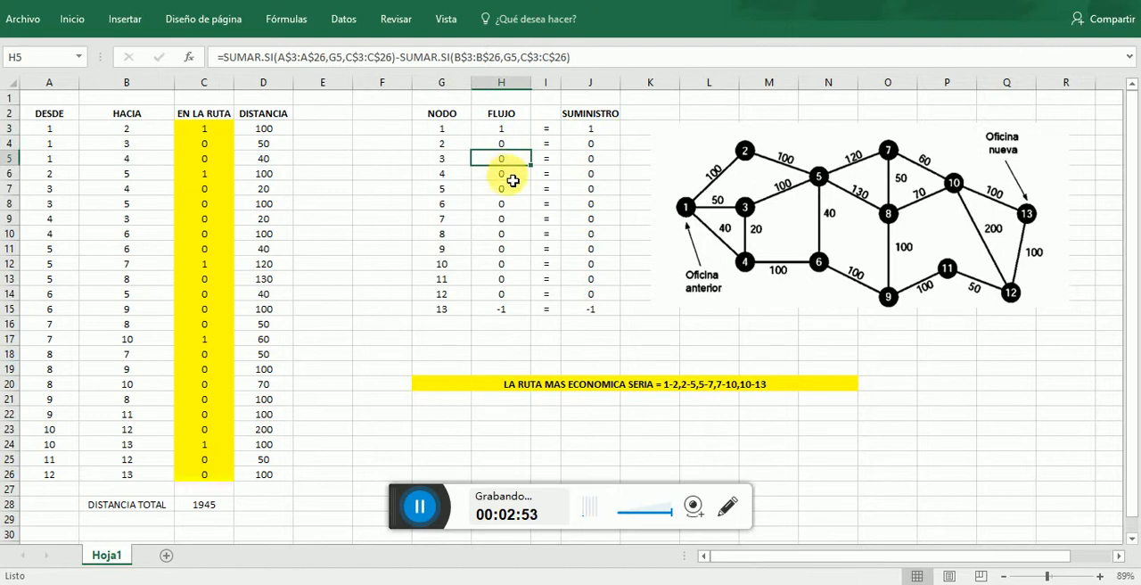
pyautogui.click(510, 175)
pyautogui.moveTo(516, 133); pyautogui.dragTo(523, 314)
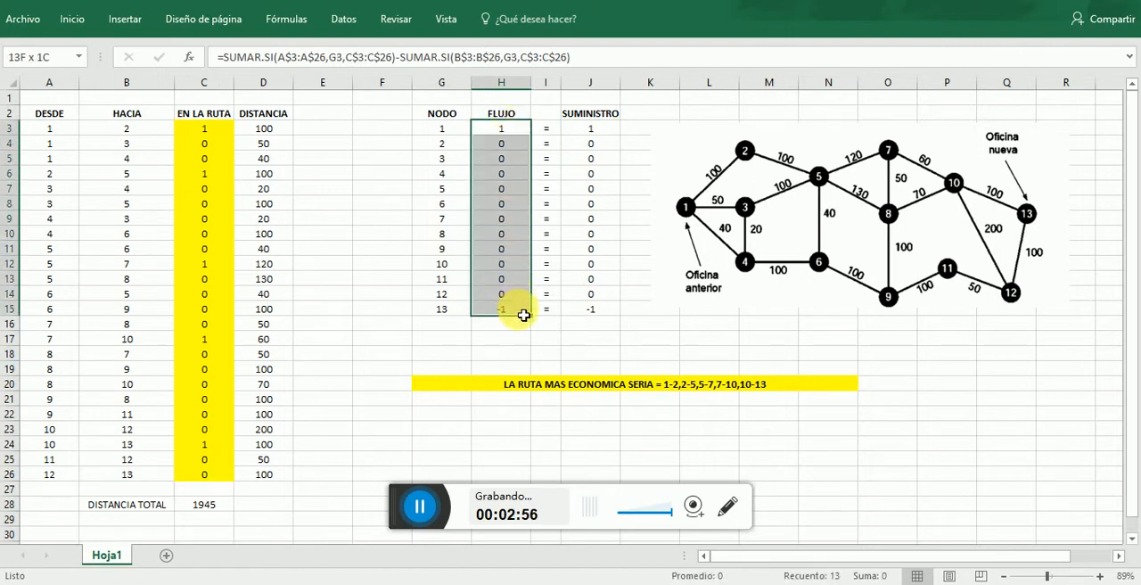
pyautogui.click(378, 251)
# - Look over the first EN LA RUTA cell and the DESDE origin nodes in A3:A26
pyautogui.click(211, 132)
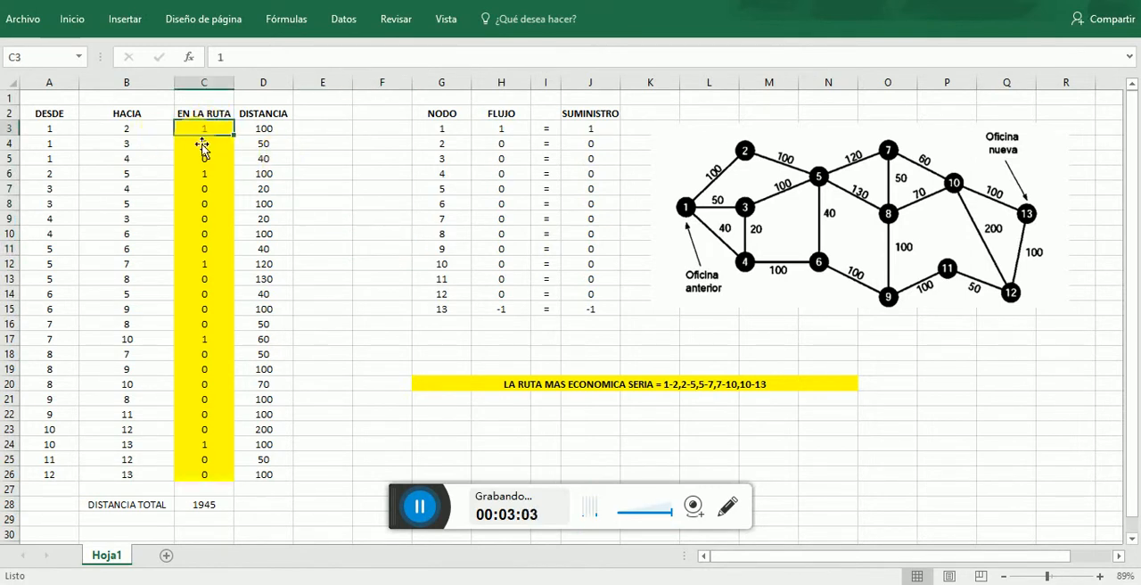
pyautogui.click(67, 132)
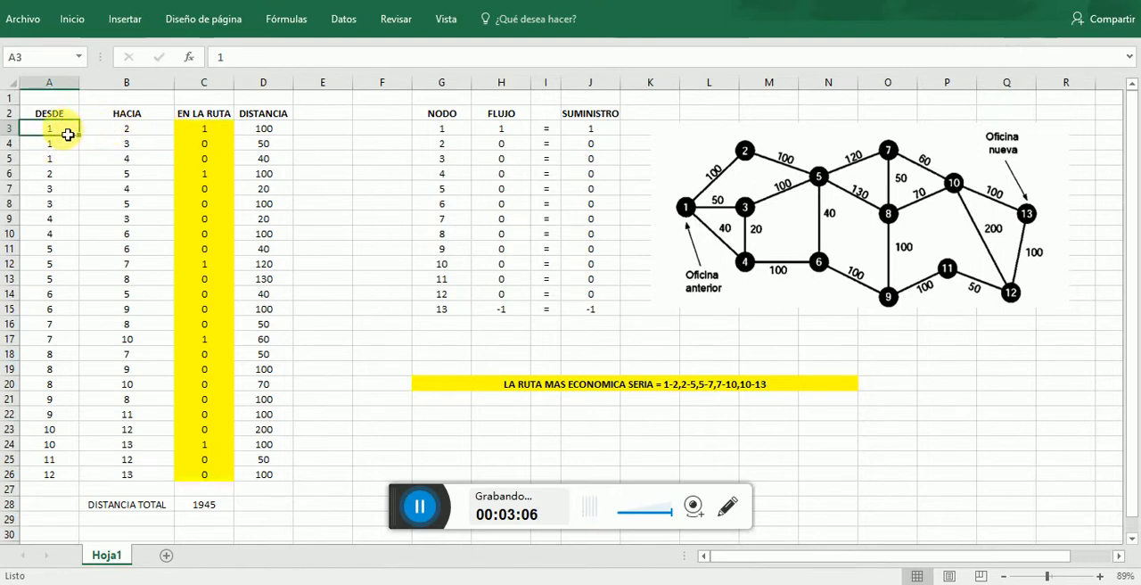
pyautogui.moveTo(64, 127); pyautogui.dragTo(71, 474)
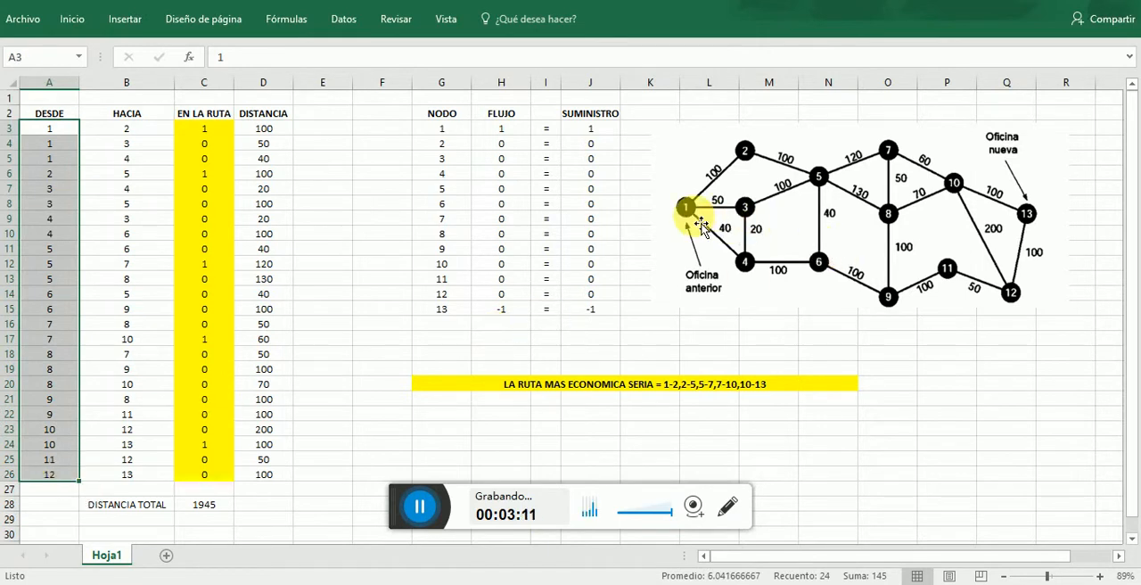
# - Check the DESDE, HACIA and DISTANCIA entries of the three arcs leaving node 1 against the network diagram
pyautogui.click(77, 131)
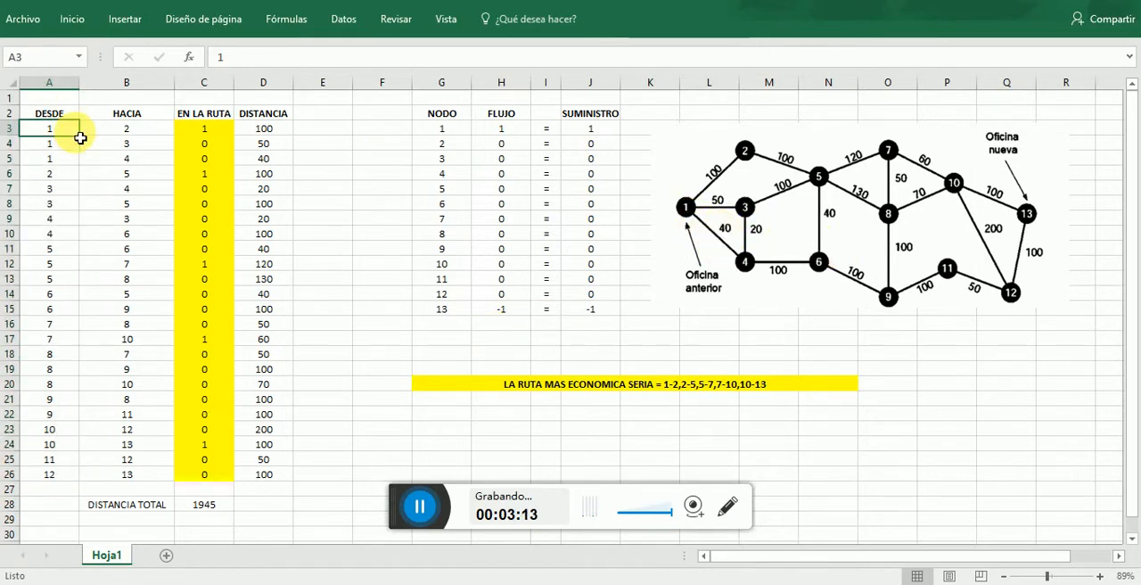
pyautogui.click(101, 131)
pyautogui.click(255, 130)
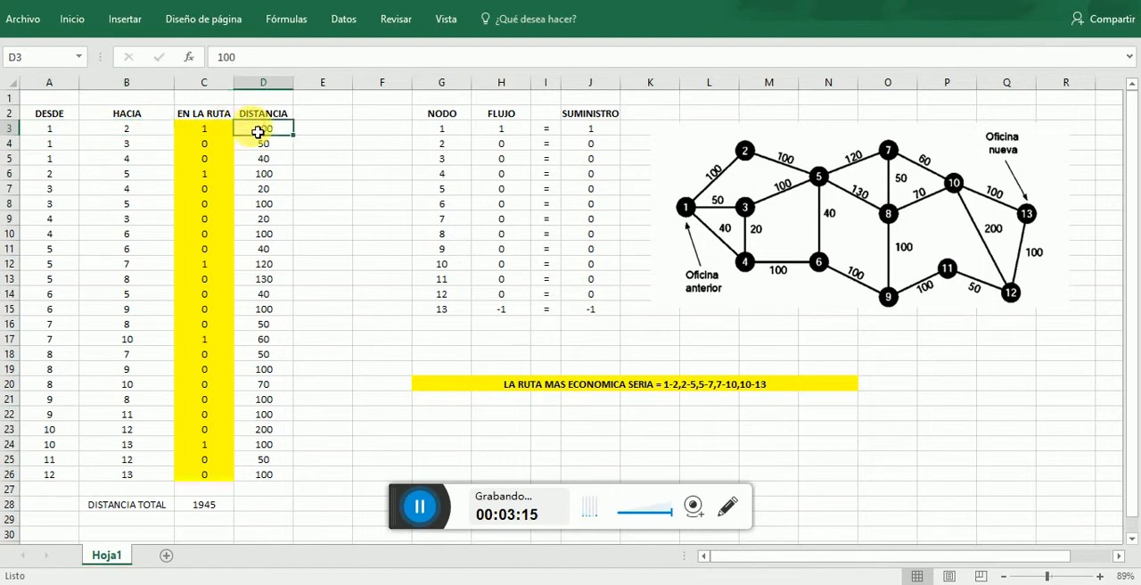
pyautogui.click(70, 146)
pyautogui.click(126, 147)
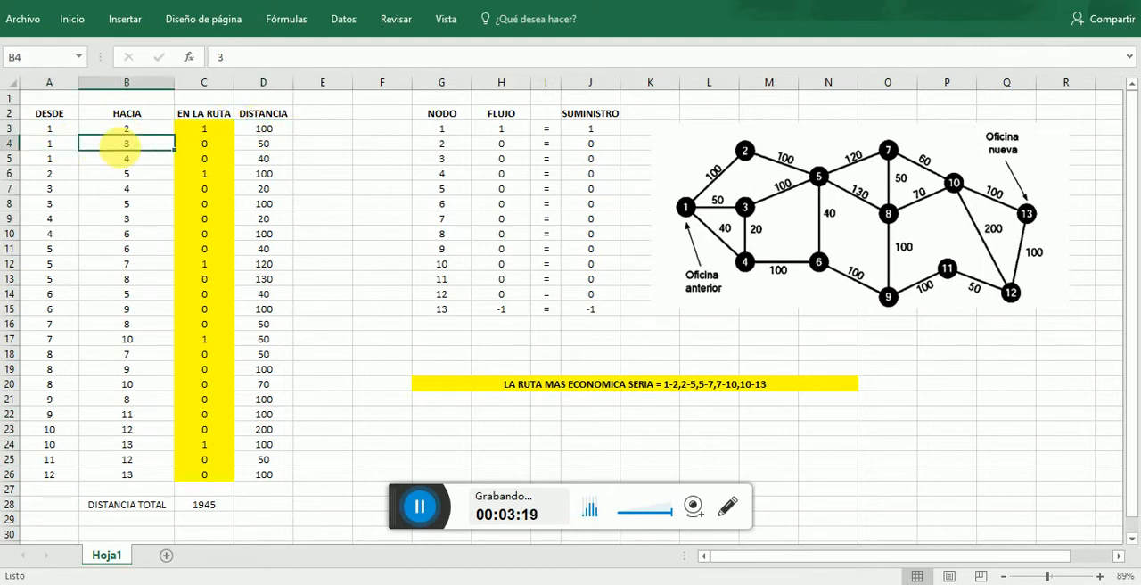
pyautogui.click(275, 147)
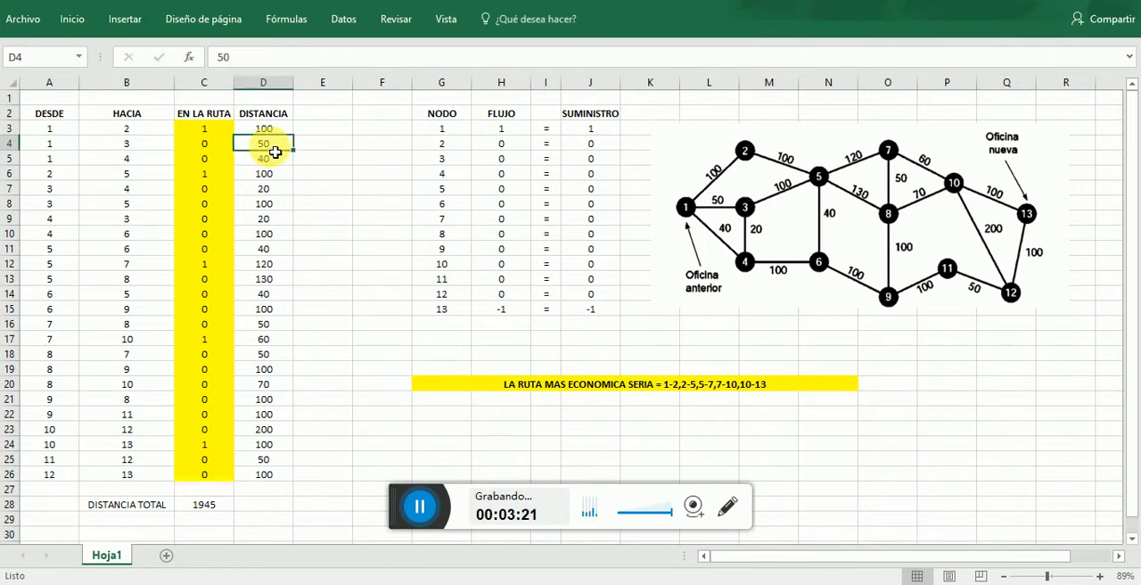
pyautogui.click(62, 160)
pyautogui.click(126, 160)
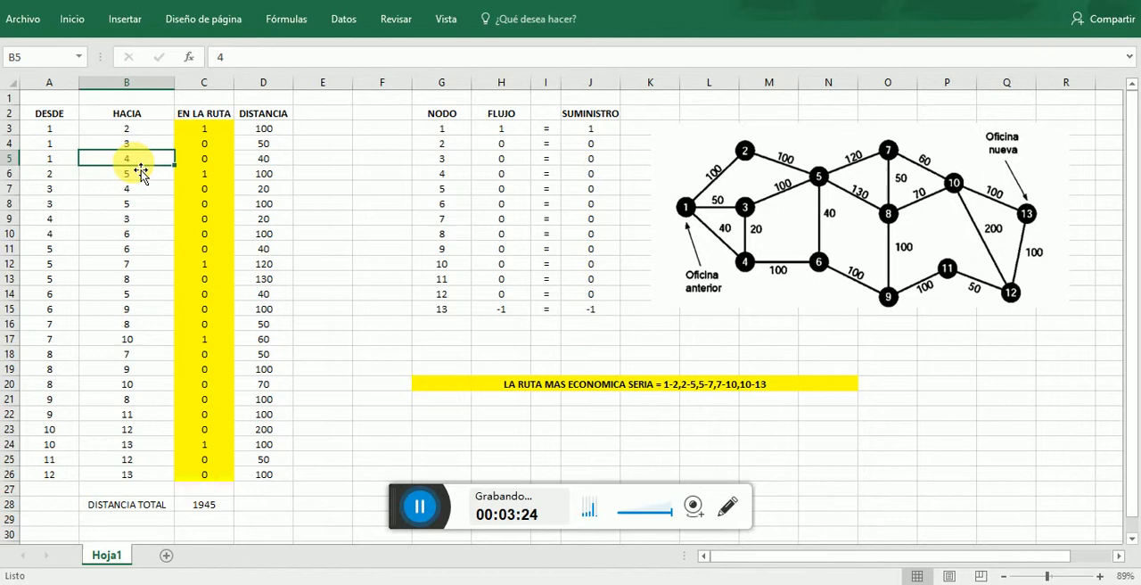
pyautogui.click(281, 164)
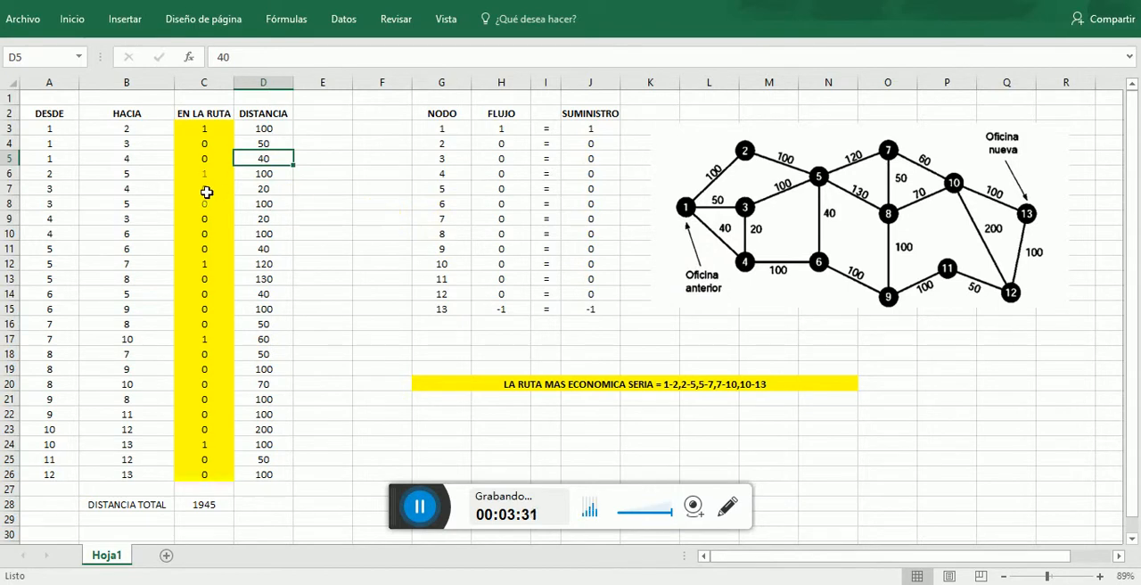
# - Check the entries for arcs 2-5 and 3-4 in rows 6 and 7 against the network diagram
pyautogui.doubleClick(64, 179)
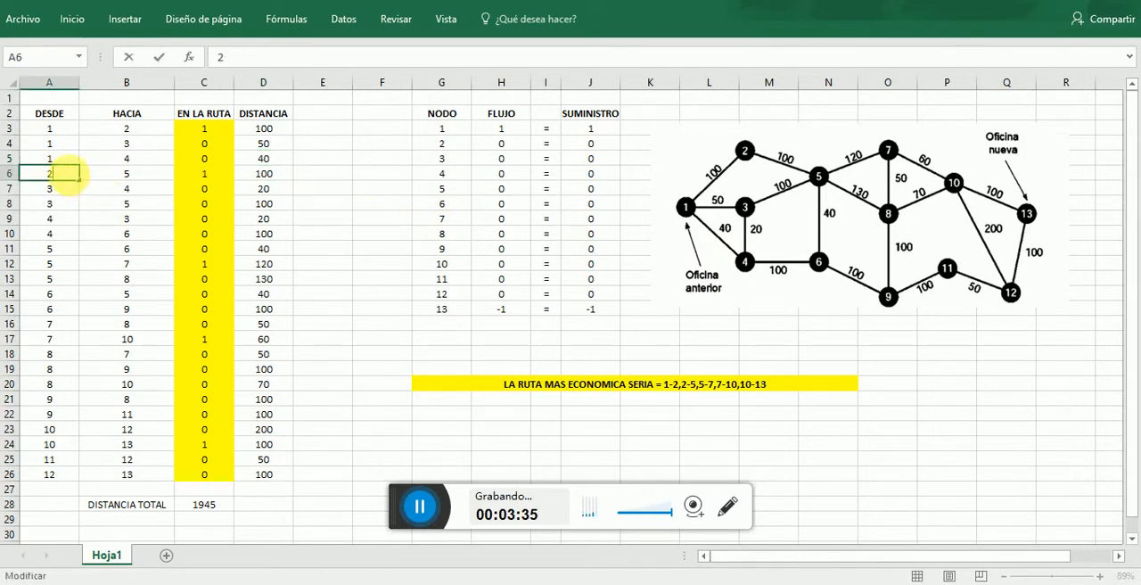
pyautogui.click(134, 176)
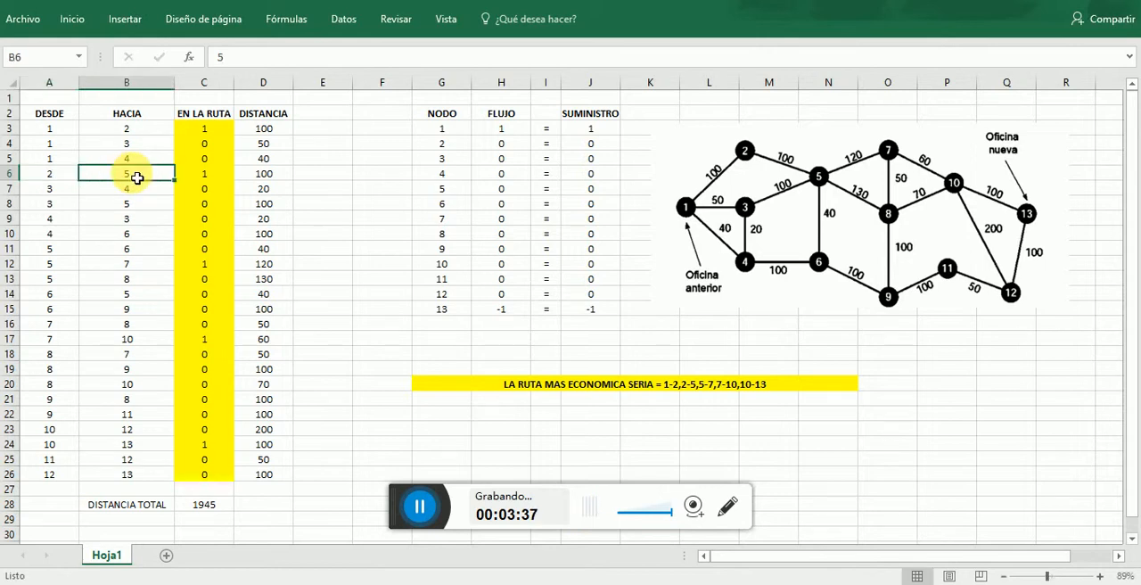
pyautogui.click(75, 192)
pyautogui.press('Right')
pyautogui.press('Right')
pyautogui.press('Right')
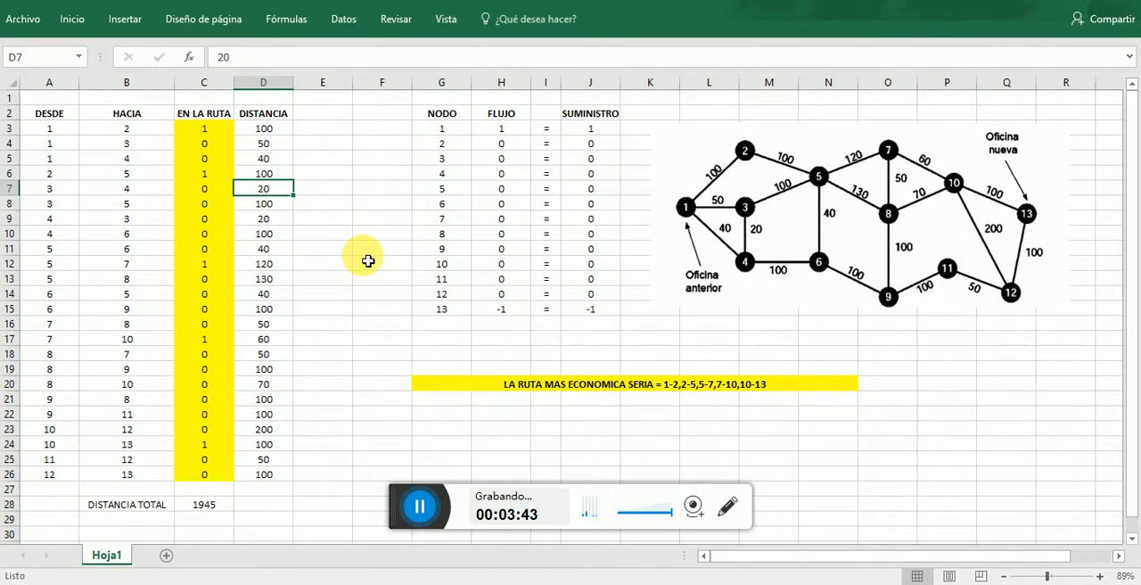
# - Fill the 1 from C3 down the EN LA RUTA column to C26 and clear the contents of C3:C26
pyautogui.click(217, 129)
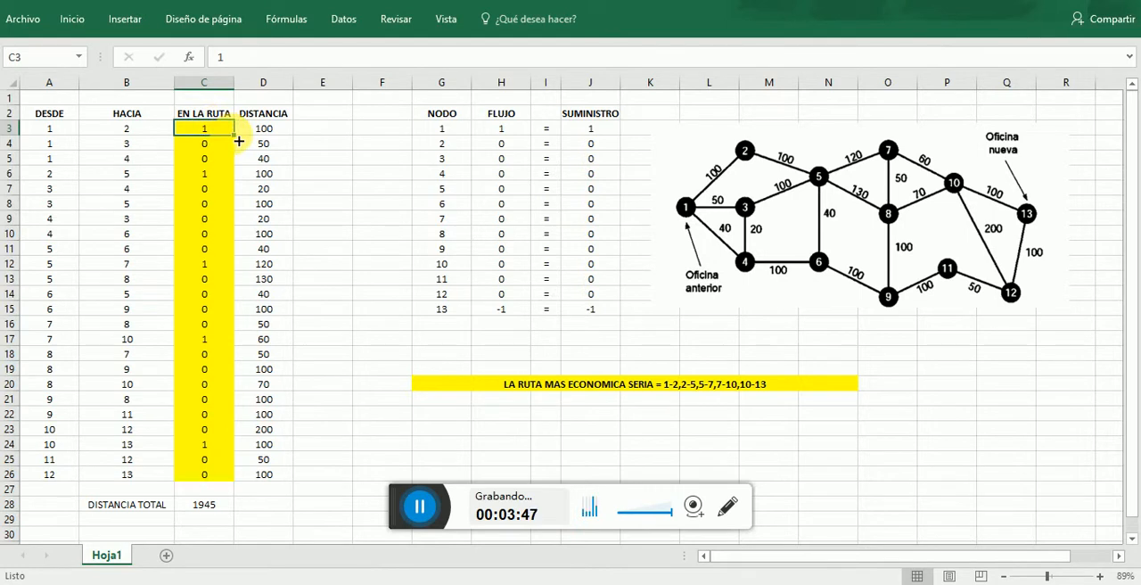
pyautogui.moveTo(239, 141); pyautogui.dragTo(218, 486)
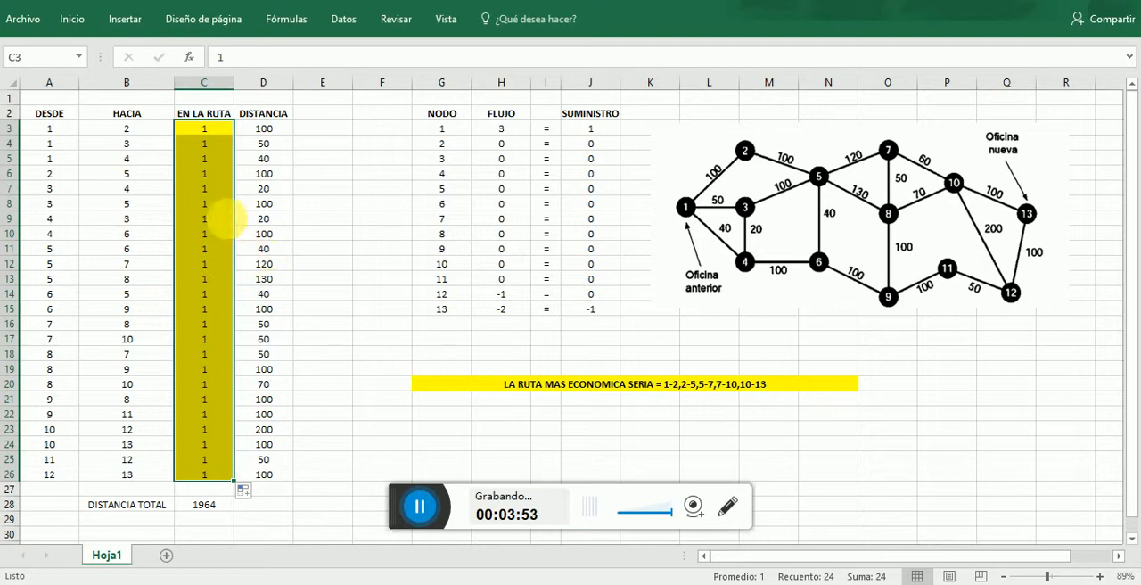
pyautogui.rightClick(207, 235)
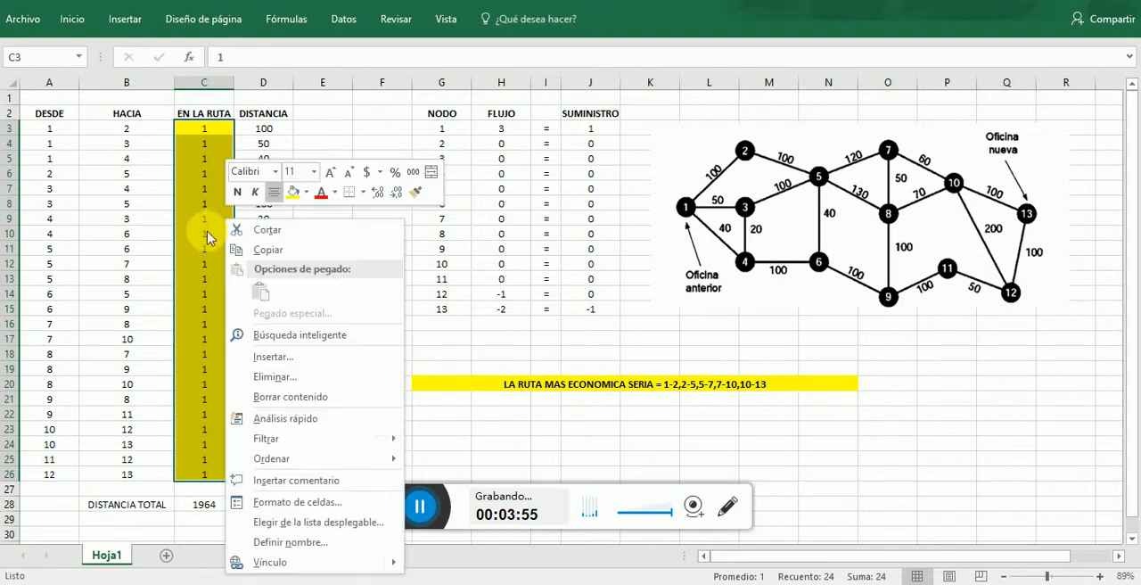
pyautogui.click(300, 403)
pyautogui.click(260, 231)
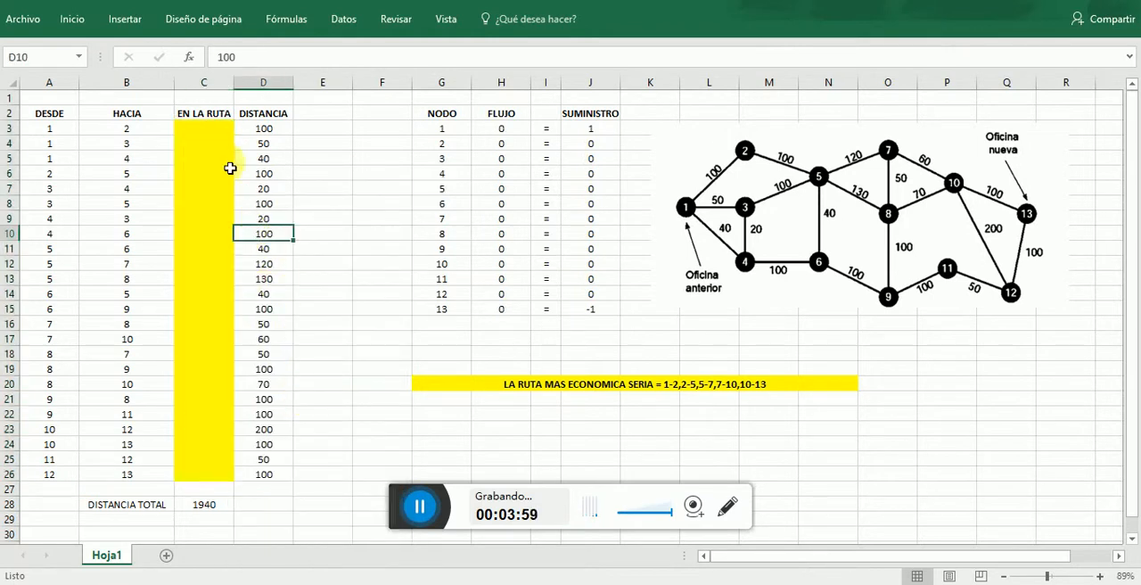
# - Examine the EN LA RUTA variable cells C3:C26 in relation to the arcs and the node flows
pyautogui.click(222, 140)
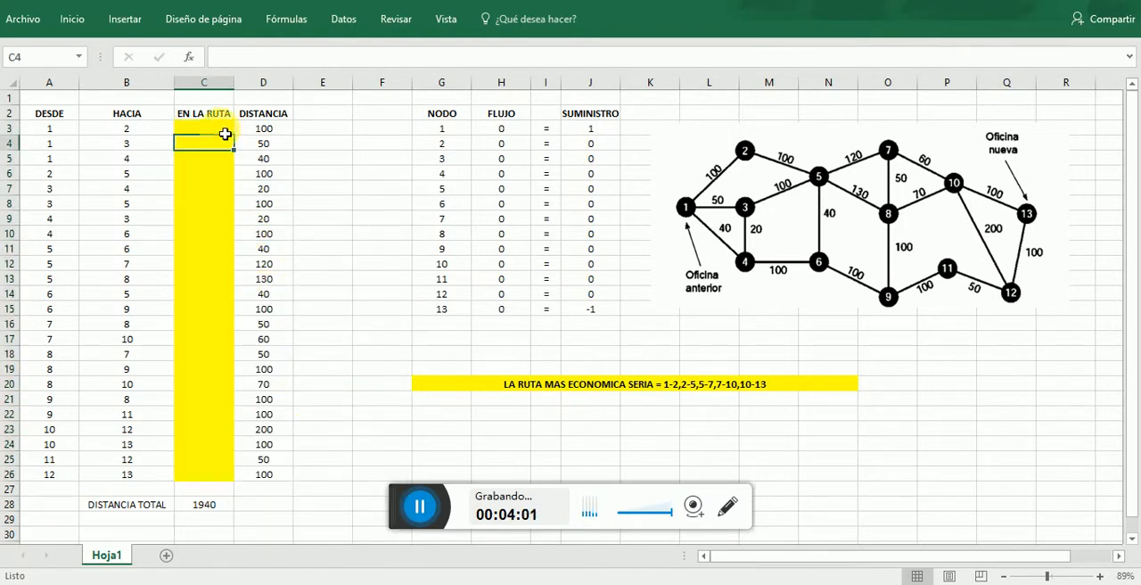
pyautogui.click(225, 132)
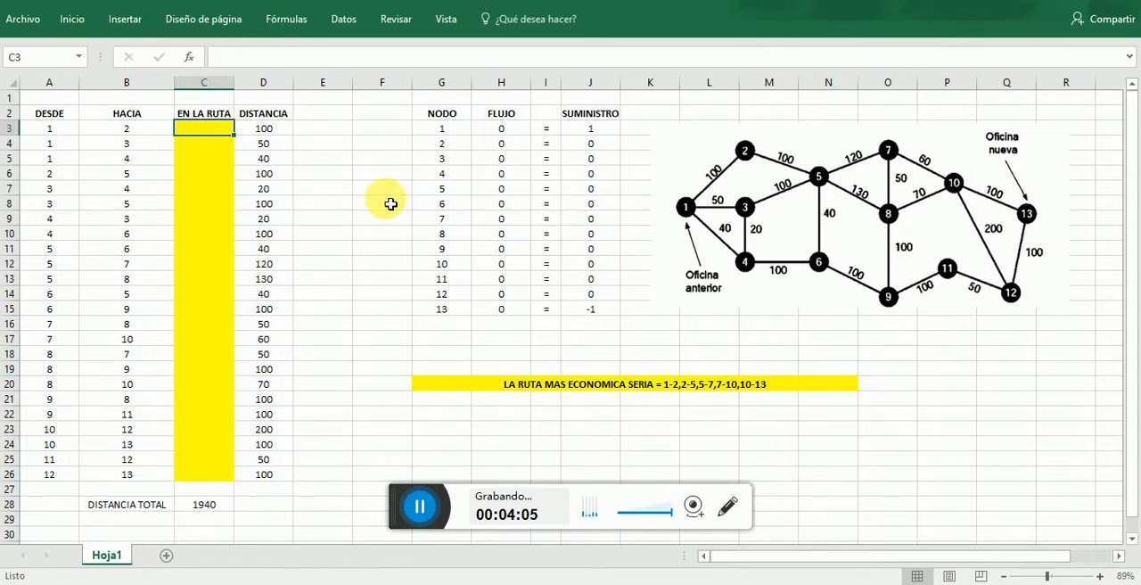
pyautogui.click(214, 151)
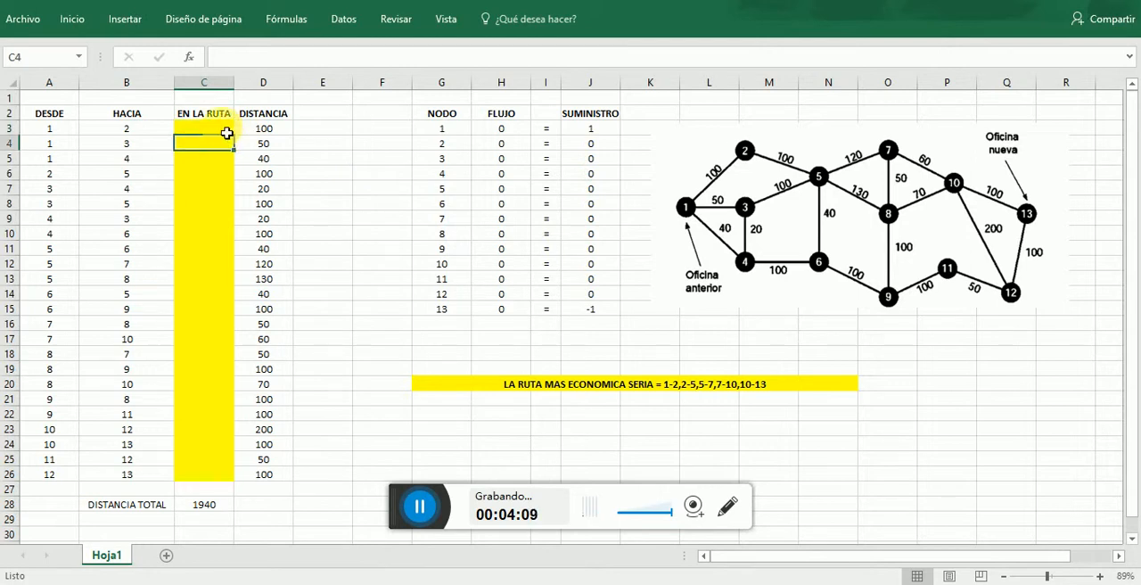
pyautogui.click(230, 130)
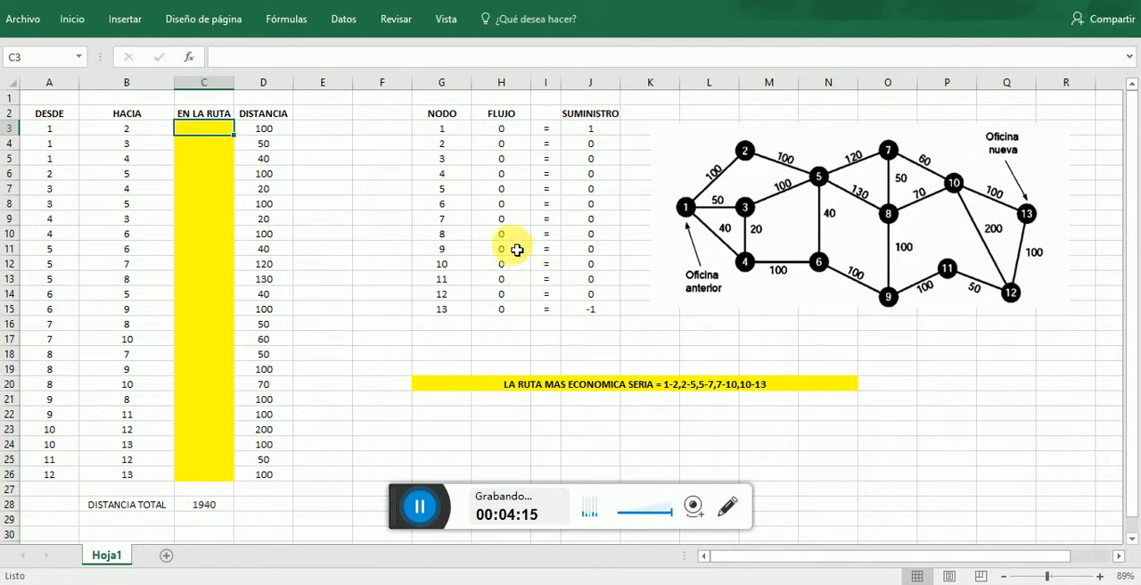
pyautogui.click(178, 144)
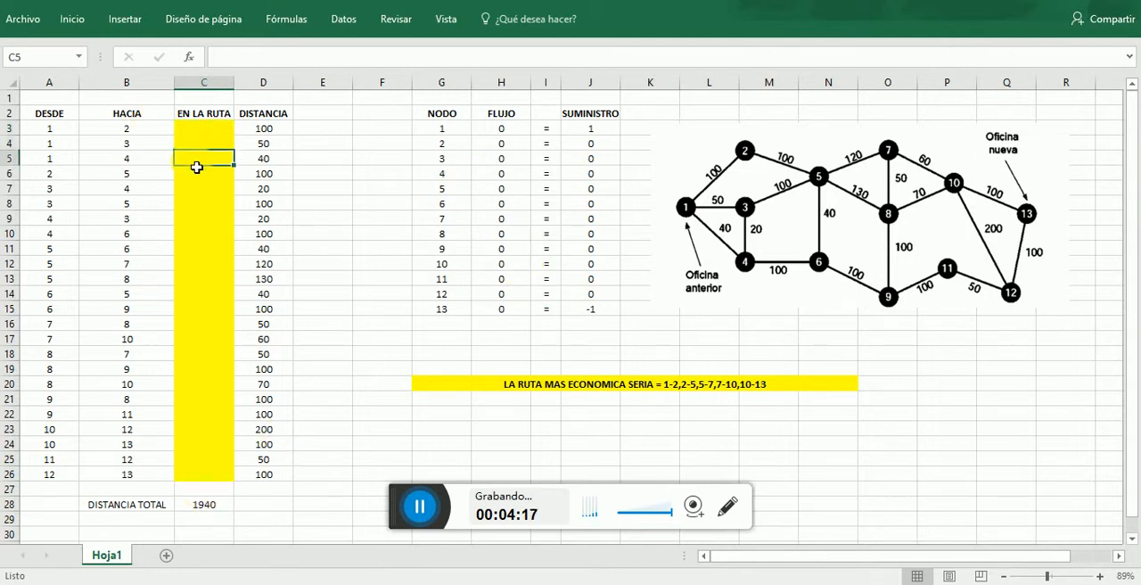
pyautogui.click(198, 205)
pyautogui.moveTo(224, 131); pyautogui.dragTo(224, 476)
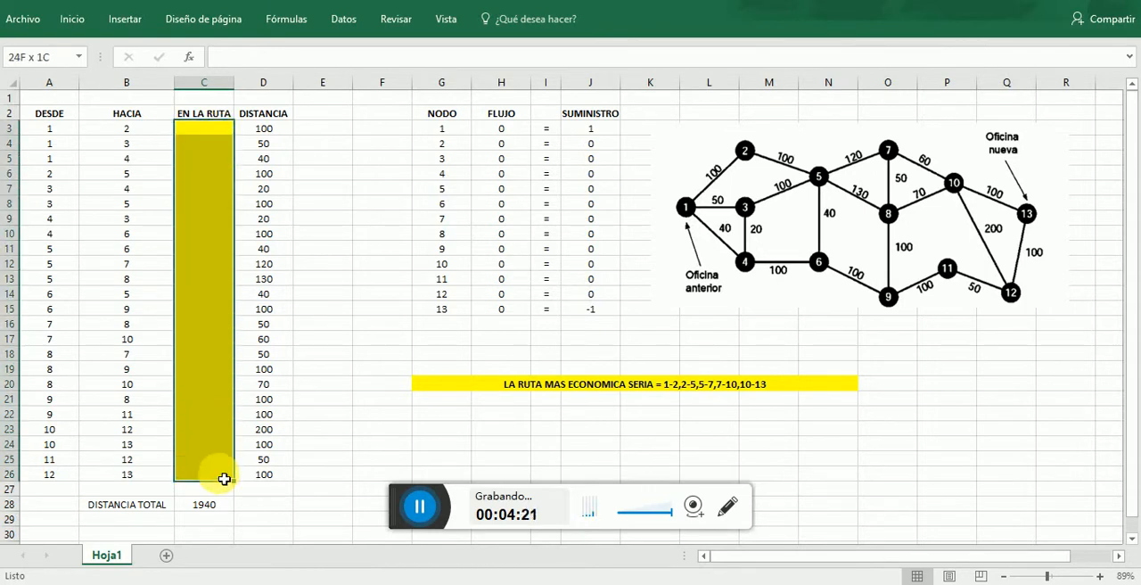
pyautogui.click(377, 223)
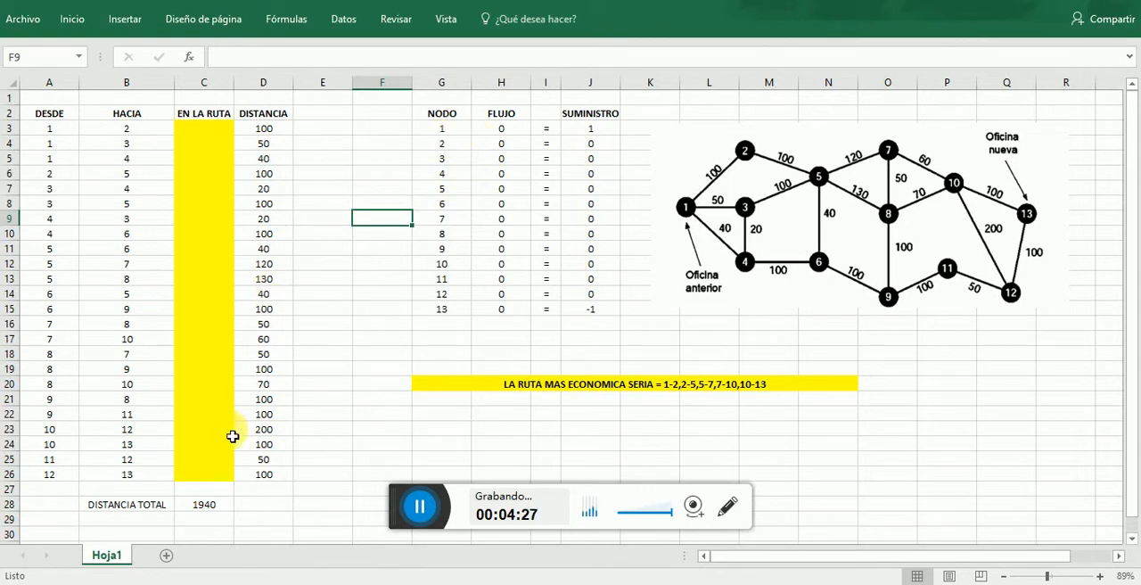
# - Examine node 1's FLUJO formula in H3, tracing its first SUMAR.SI term to the DESDE column and criterion cell G3
pyautogui.click(461, 134)
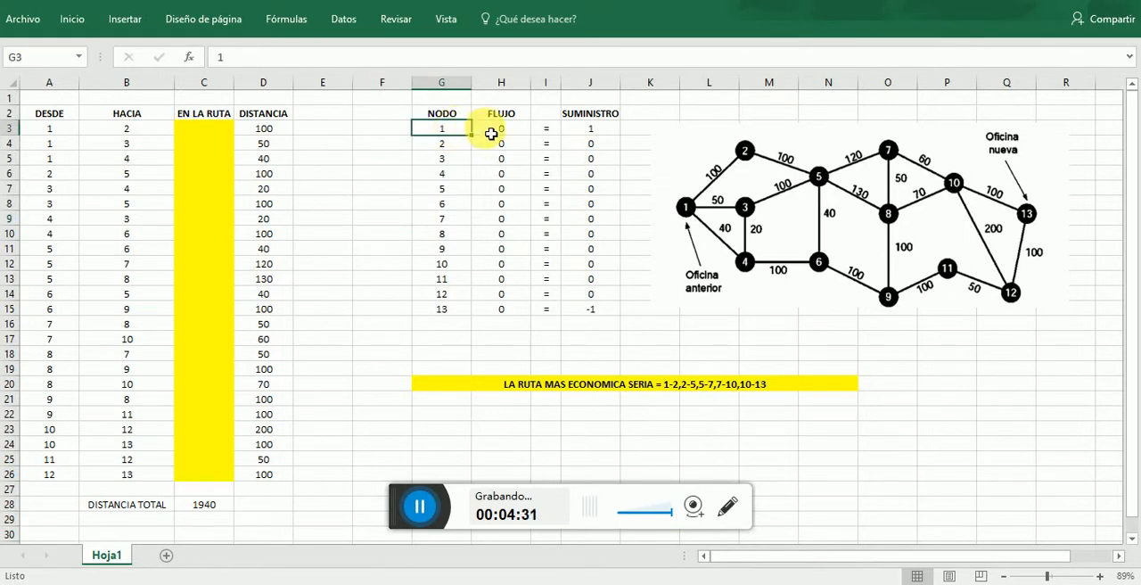
pyautogui.click(496, 129)
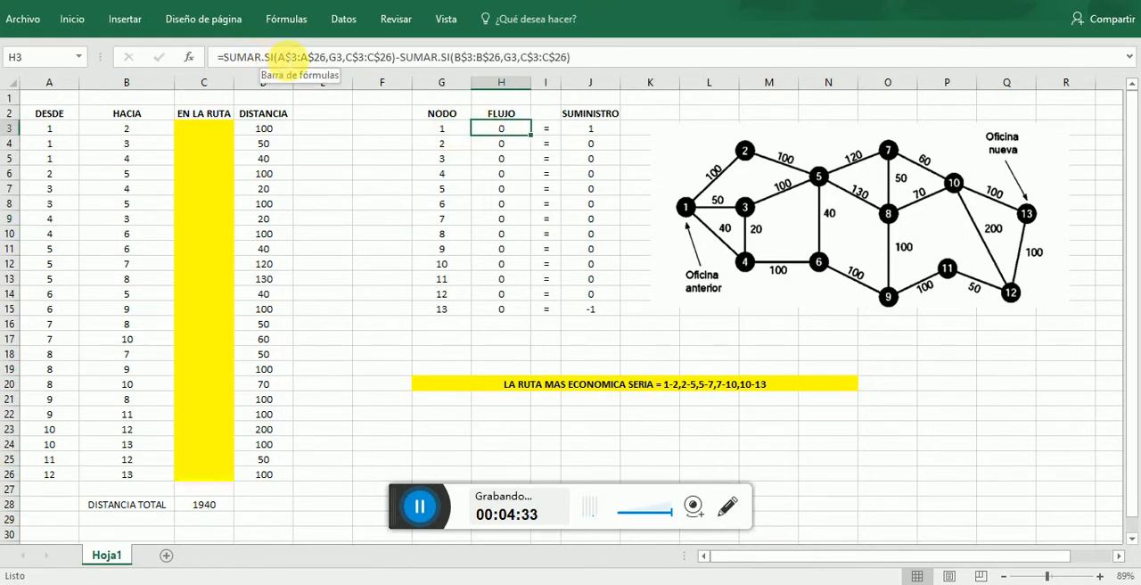
pyautogui.click(32, 131)
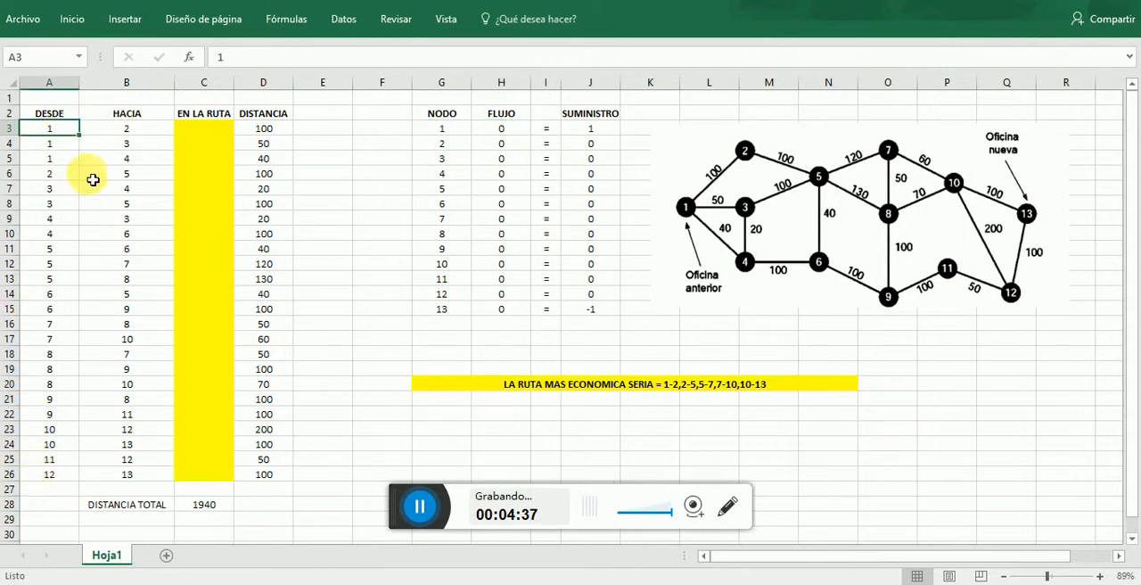
pyautogui.moveTo(74, 131); pyautogui.dragTo(54, 475)
pyautogui.click(114, 362)
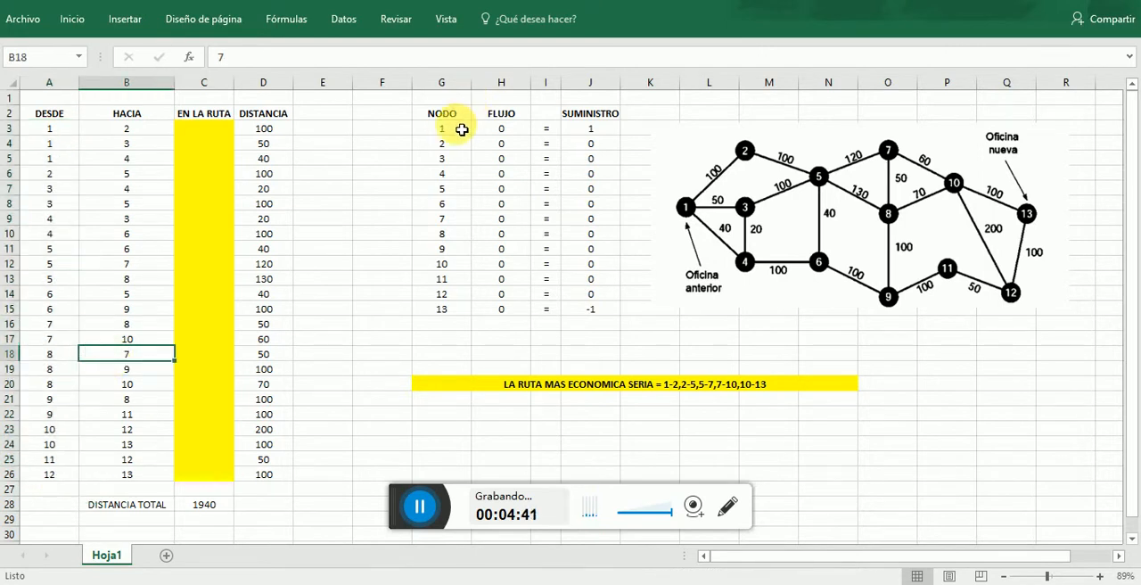
pyautogui.click(458, 134)
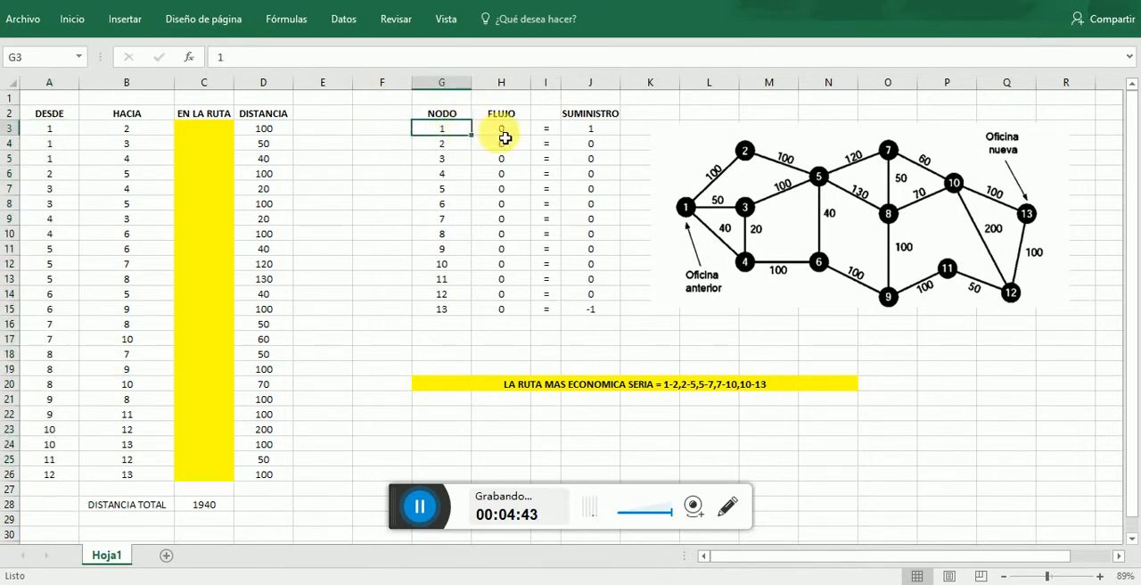
pyautogui.click(502, 132)
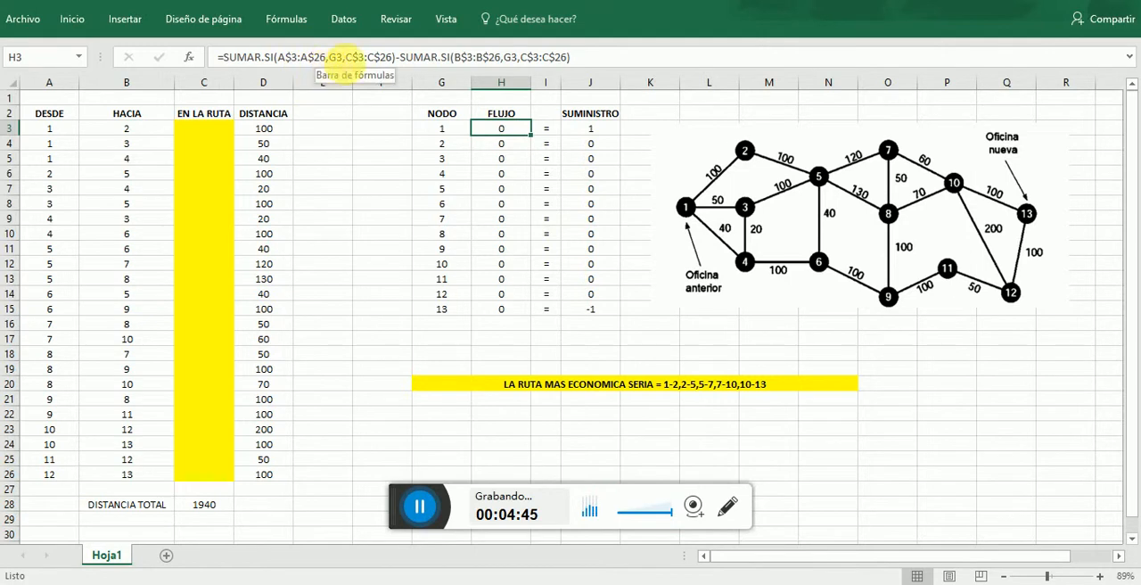
pyautogui.click(349, 56)
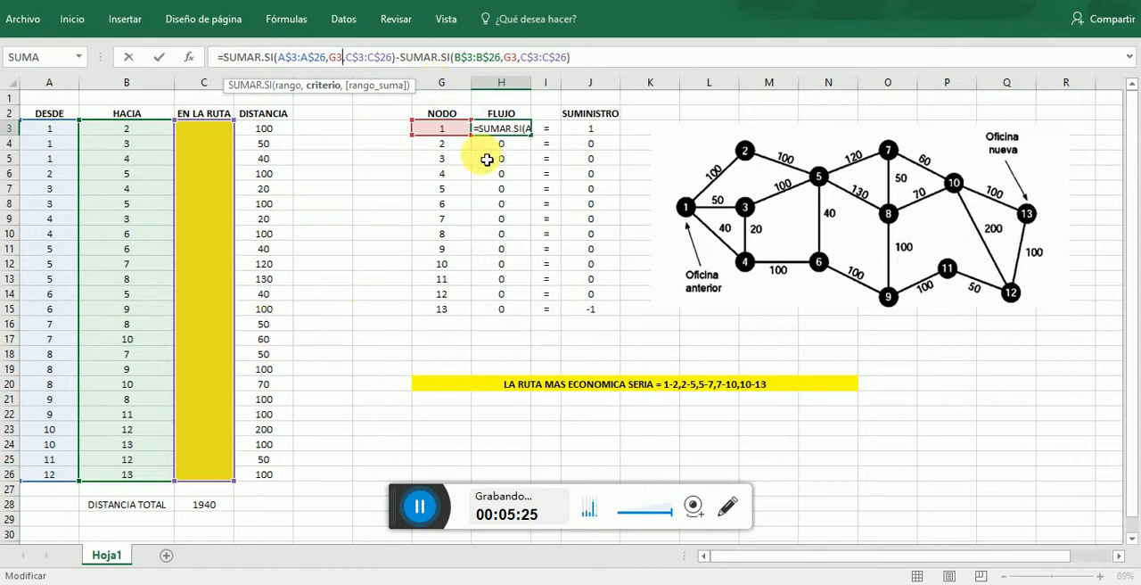
pyautogui.press('Return')
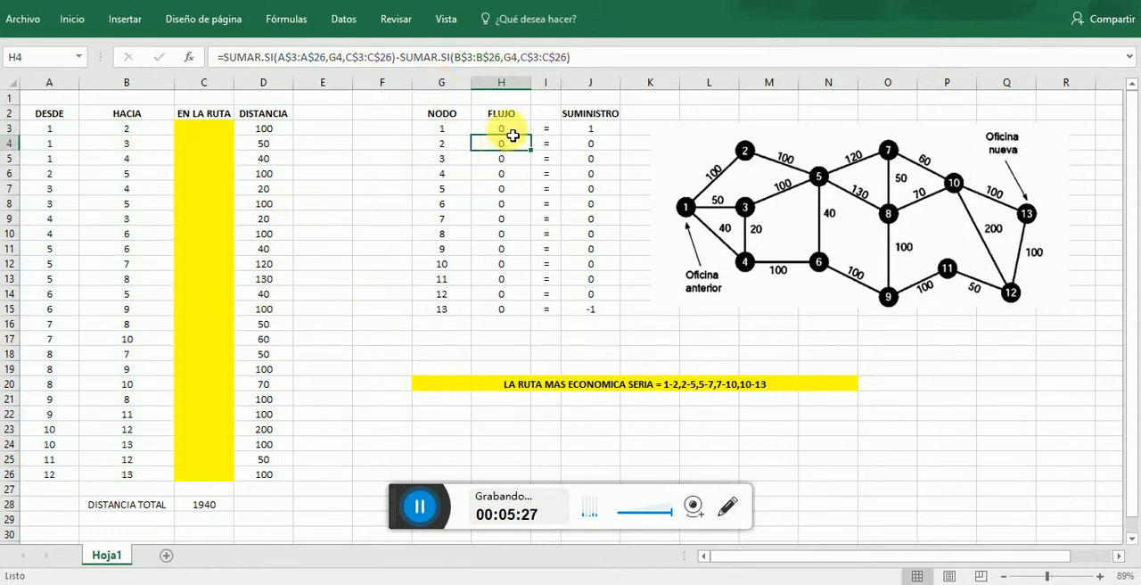
# - Trace the subtracted SUMAR.SI term of the FLUJO formula to the HACIA column and the EN LA RUTA cells C3:C26
pyautogui.click(503, 130)
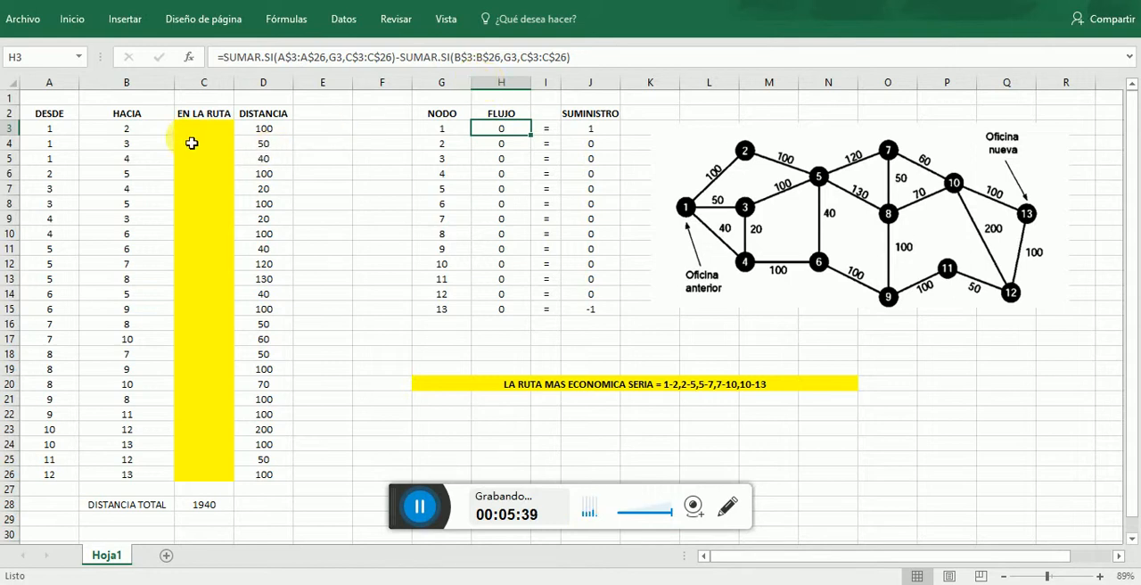
pyautogui.click(156, 130)
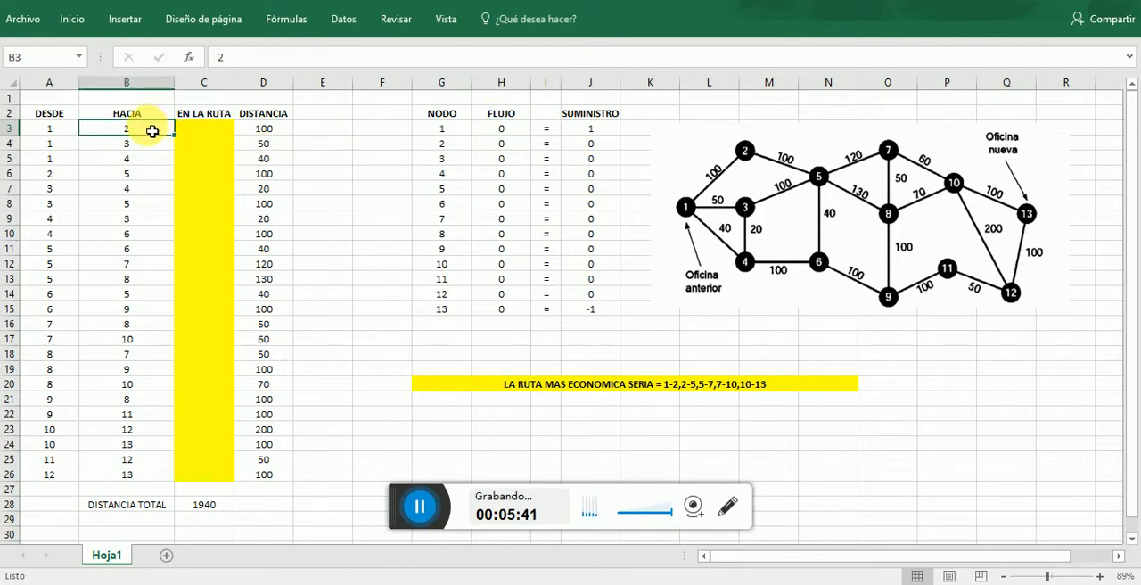
pyautogui.moveTo(152, 131); pyautogui.dragTo(156, 477)
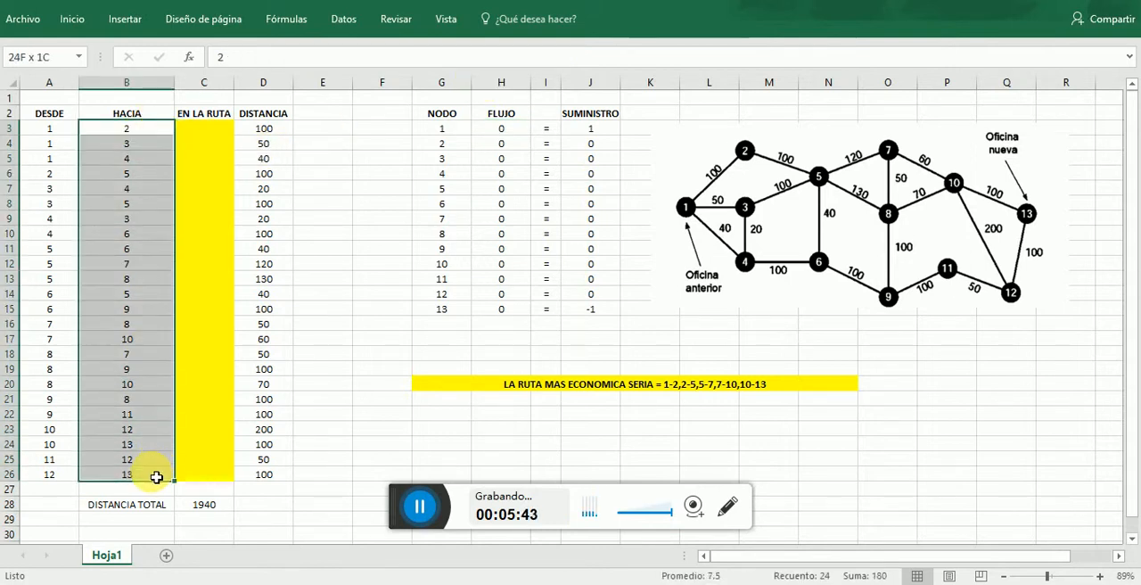
pyautogui.click(364, 261)
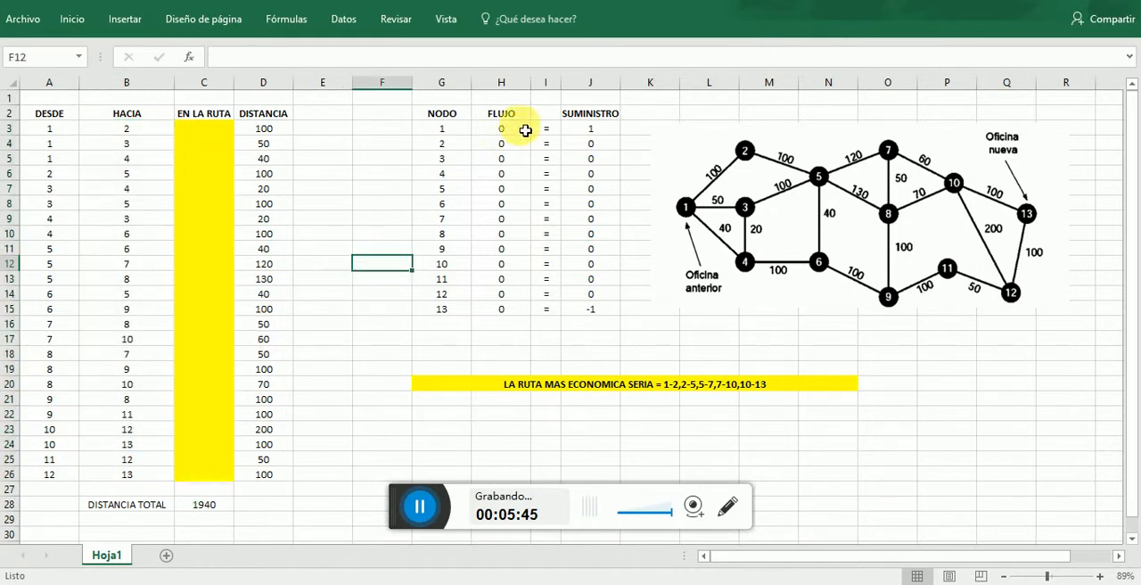
pyautogui.click(513, 142)
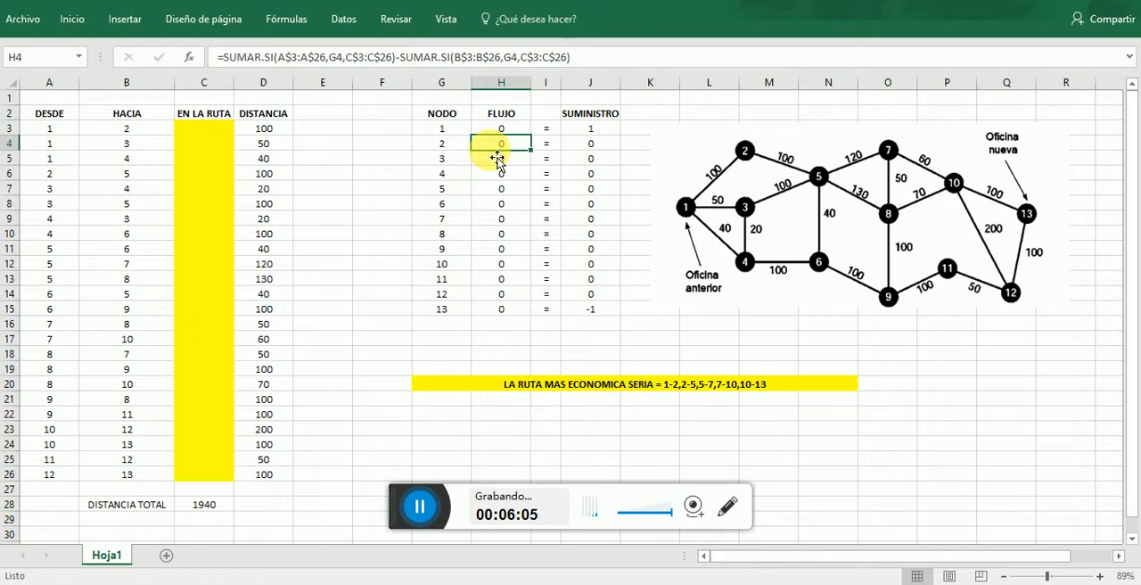
pyautogui.moveTo(223, 131); pyautogui.dragTo(214, 472)
pyautogui.click(363, 236)
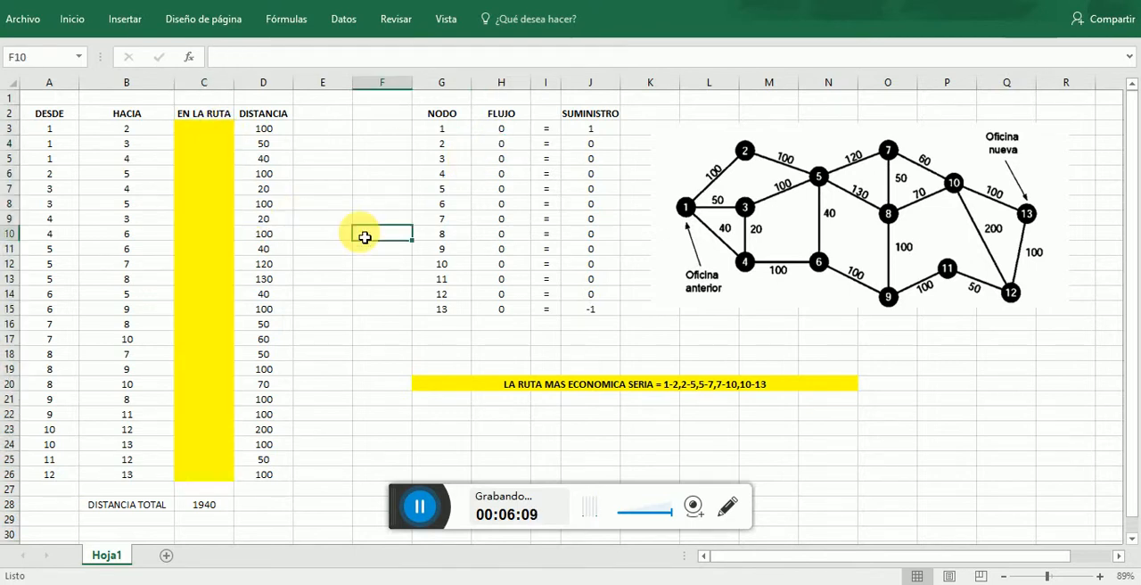
# - Compare the FLUJO formulas for nodes 1 to 7 in H3:H9, checking how the node reference changes in each row
pyautogui.click(504, 131)
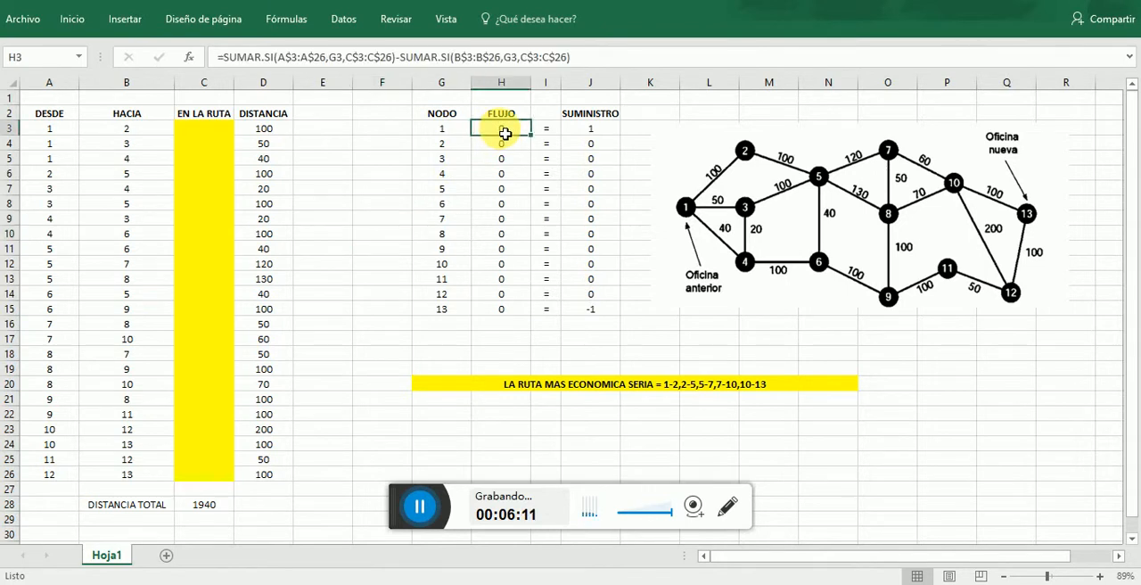
pyautogui.click(504, 144)
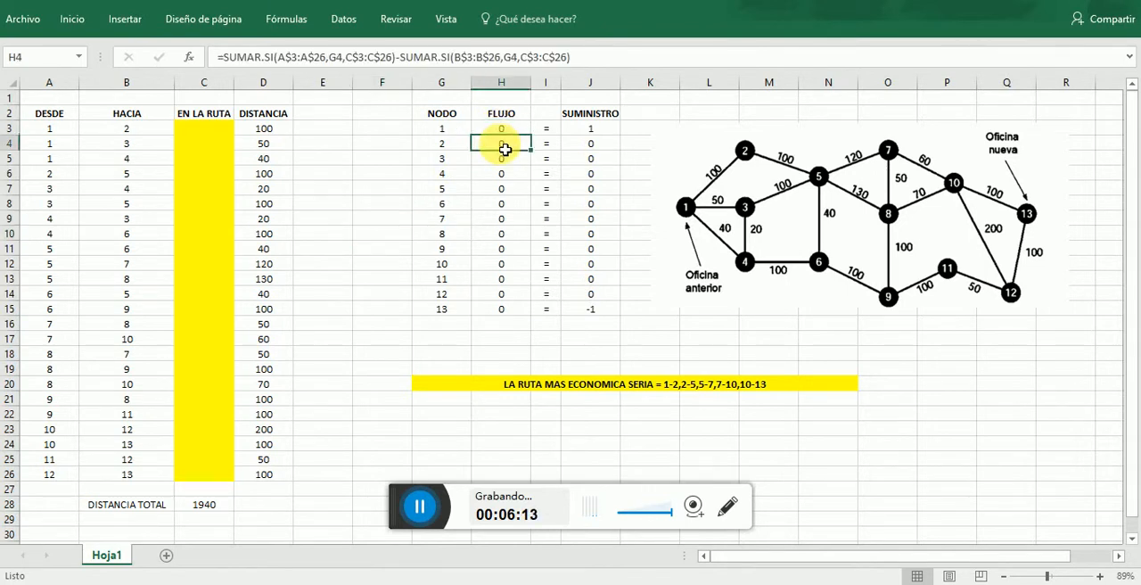
pyautogui.click(504, 163)
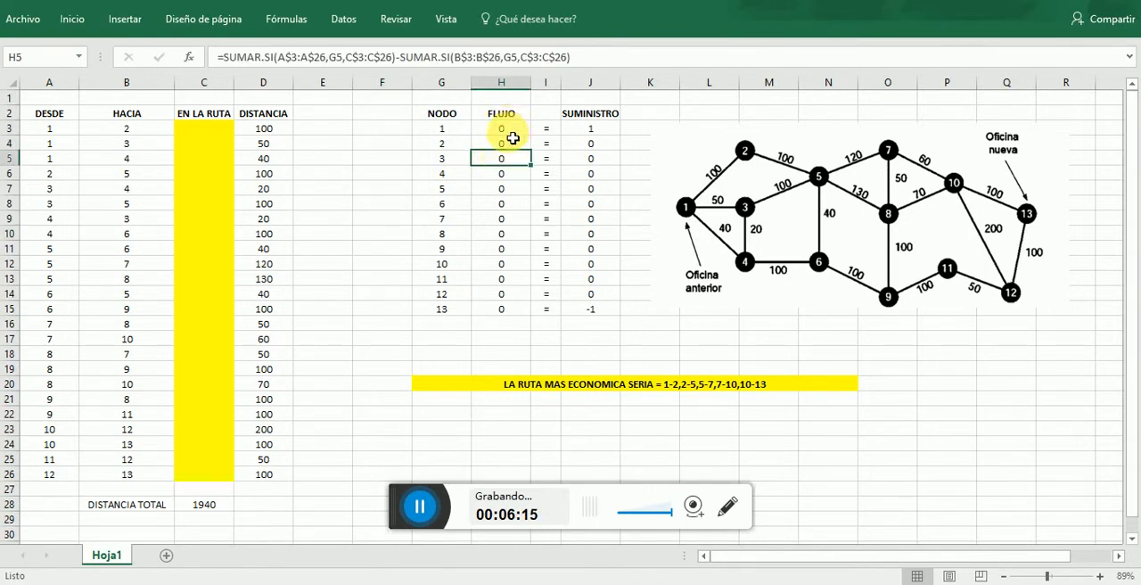
pyautogui.click(510, 130)
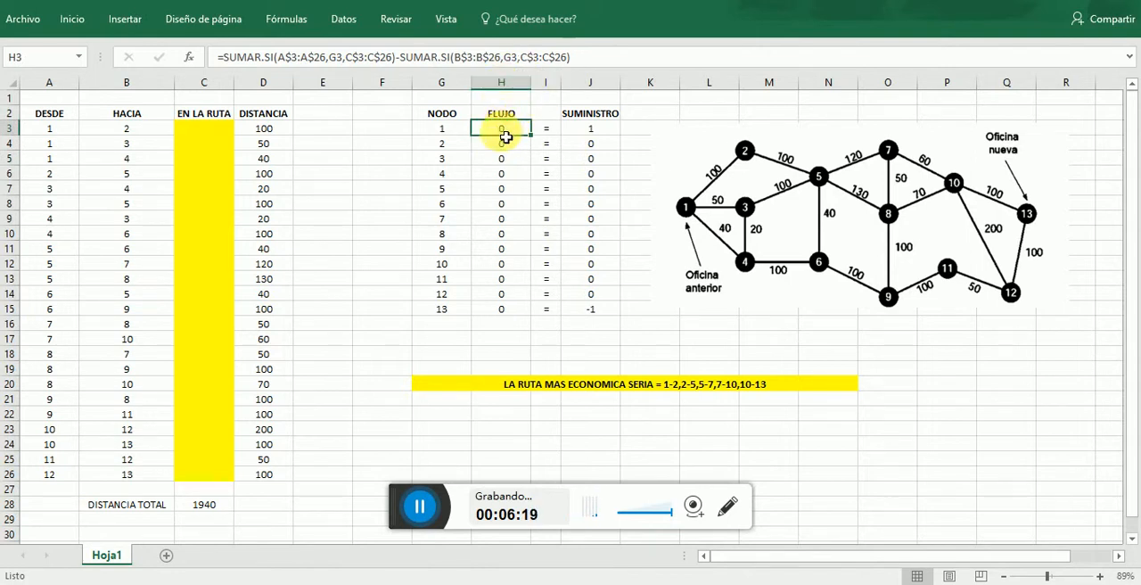
pyautogui.click(503, 145)
pyautogui.click(505, 163)
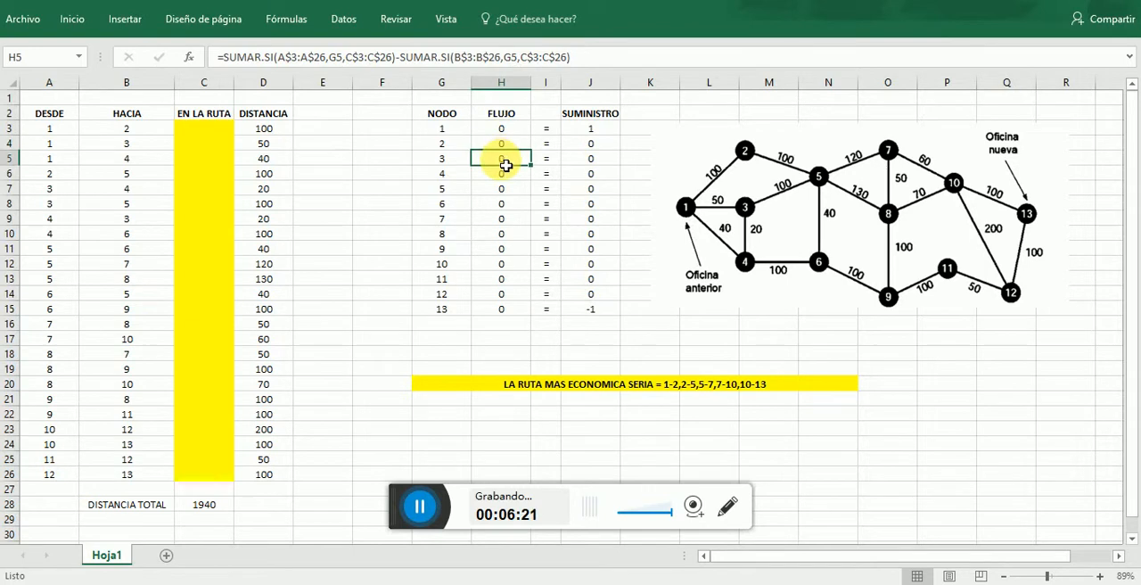
pyautogui.click(508, 174)
pyautogui.click(514, 191)
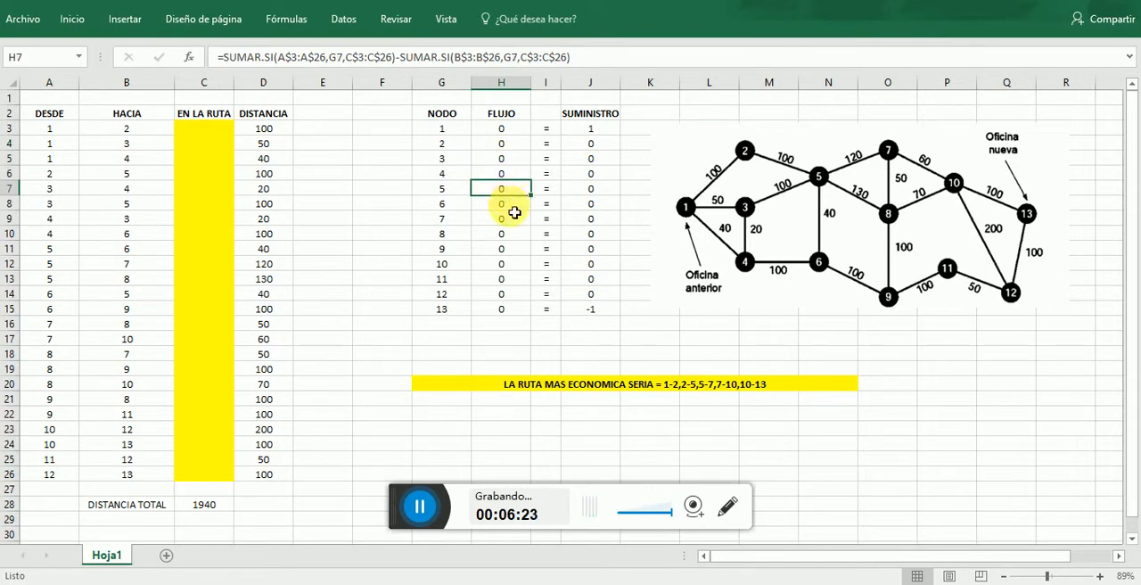
pyautogui.click(513, 206)
pyautogui.click(514, 221)
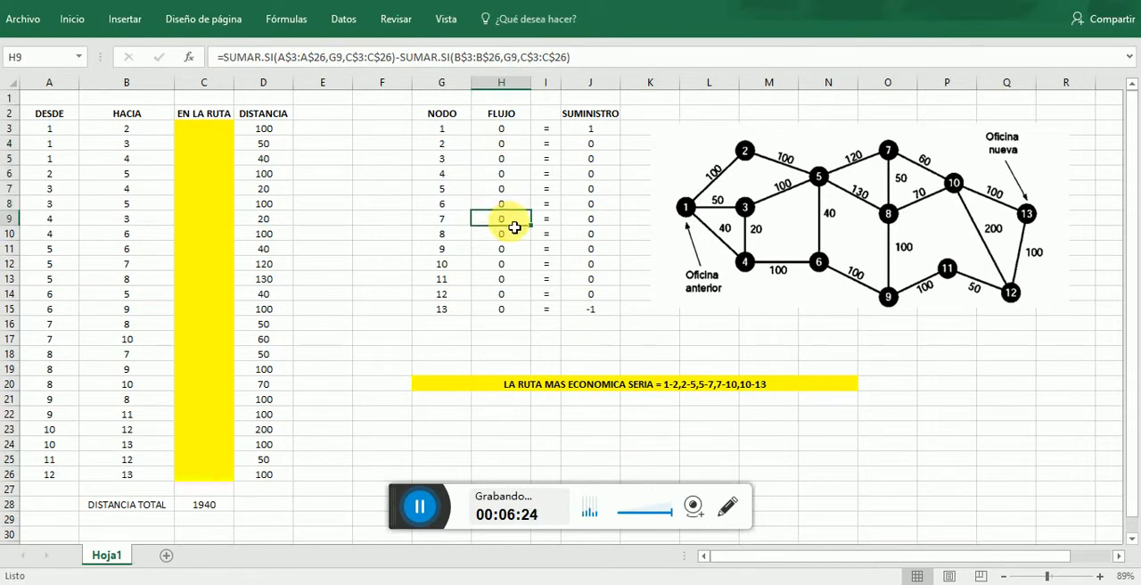
# - Review the full FLUJO range H3:H15 as the copied-down version of the node 1 formula
pyautogui.click(512, 132)
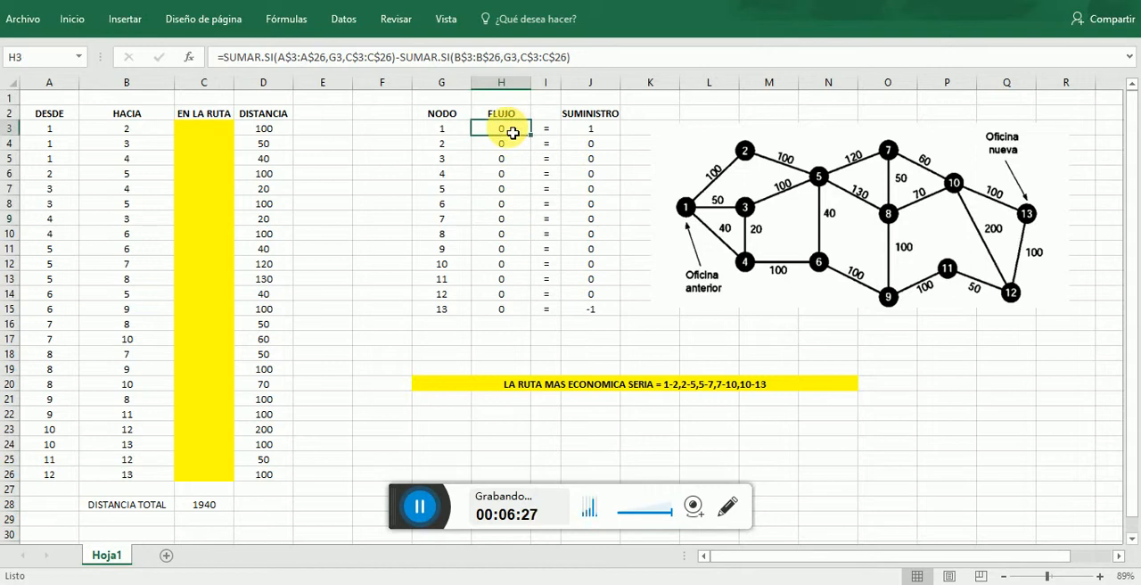
pyautogui.moveTo(514, 134)
pyautogui.mouseDown()
pyautogui.moveTo(516, 306)
pyautogui.moveTo(514, 136)
pyautogui.mouseUp()
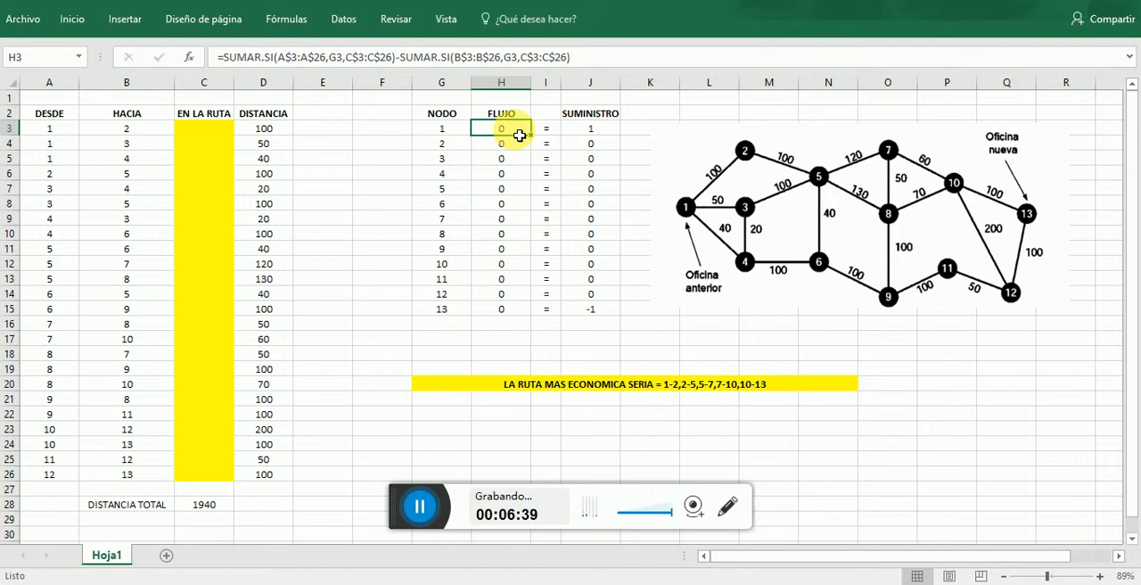
pyautogui.moveTo(519, 135); pyautogui.dragTo(514, 313)
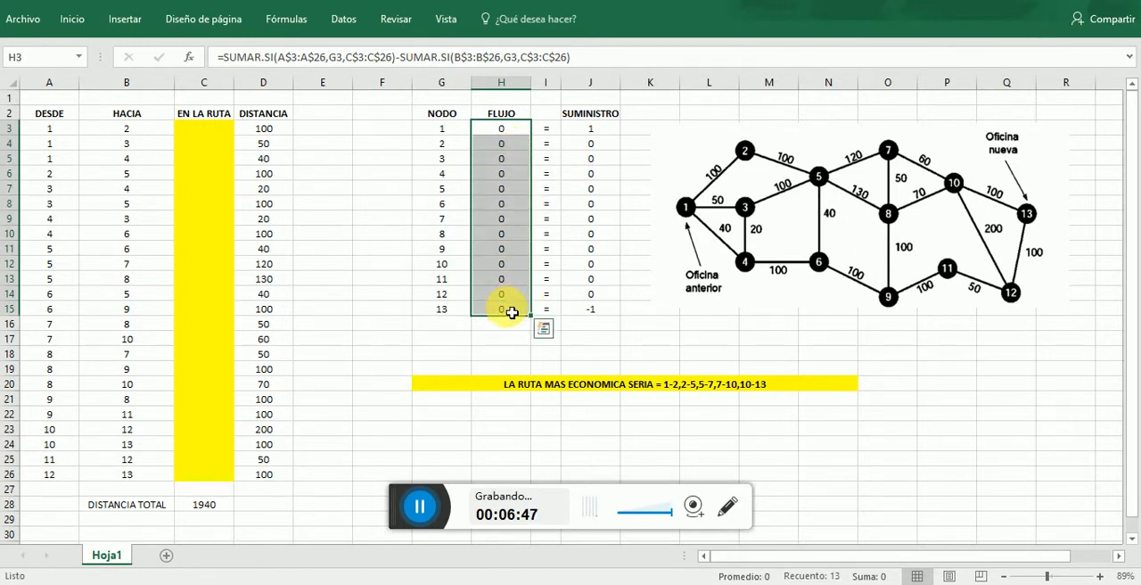
pyautogui.click(520, 203)
pyautogui.click(516, 148)
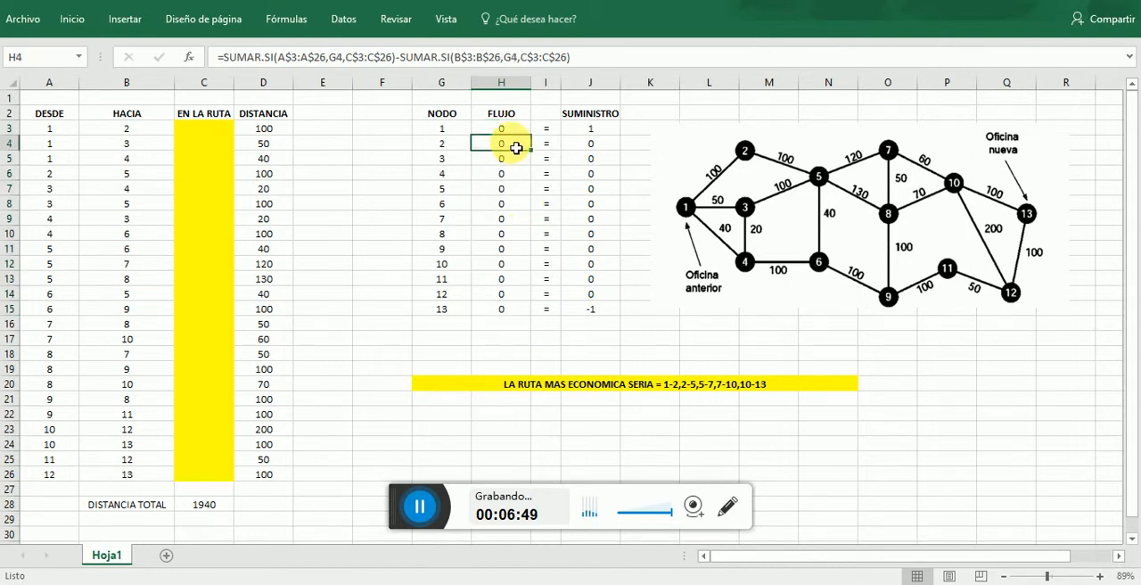
# - Examine the SUMINISTRO values in J3:J15 for the starting node 1, the intermediate nodes and the destination node 13
pyautogui.click(603, 136)
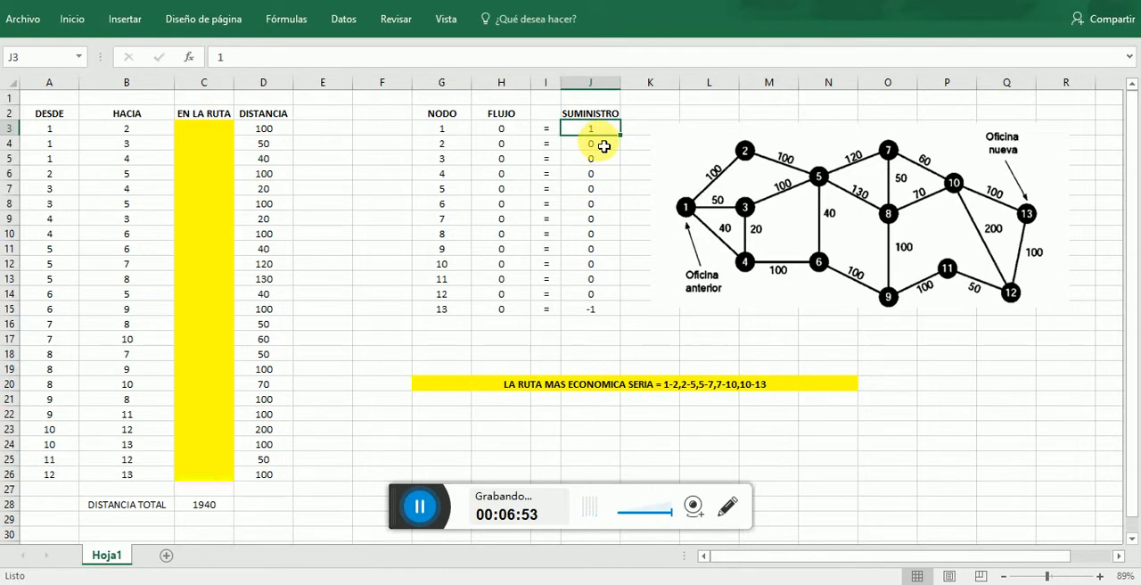
pyautogui.moveTo(603, 149); pyautogui.dragTo(604, 311)
pyautogui.click(617, 336)
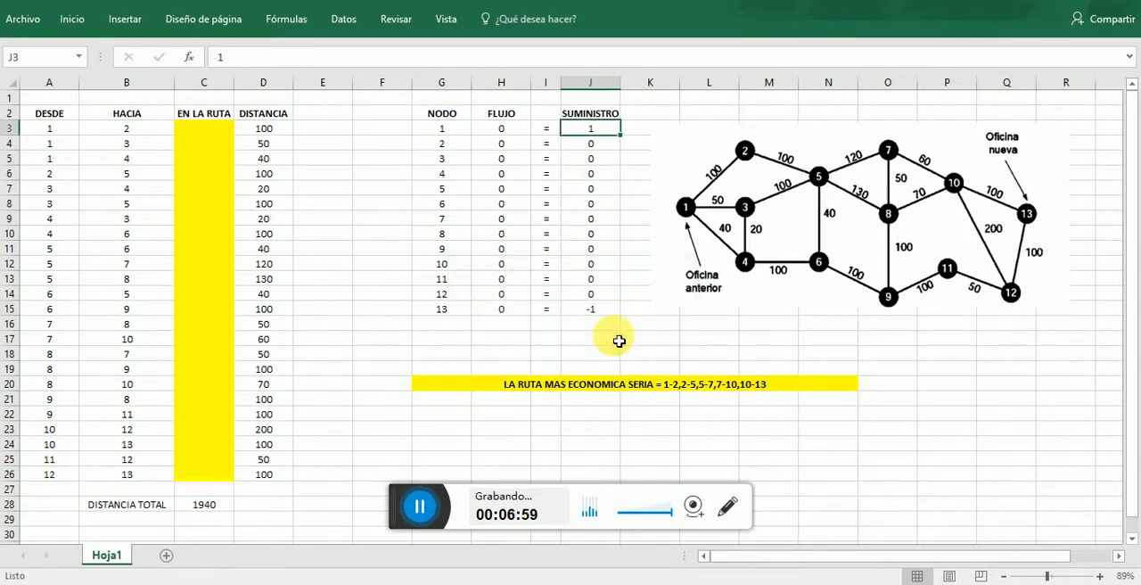
pyautogui.click(619, 204)
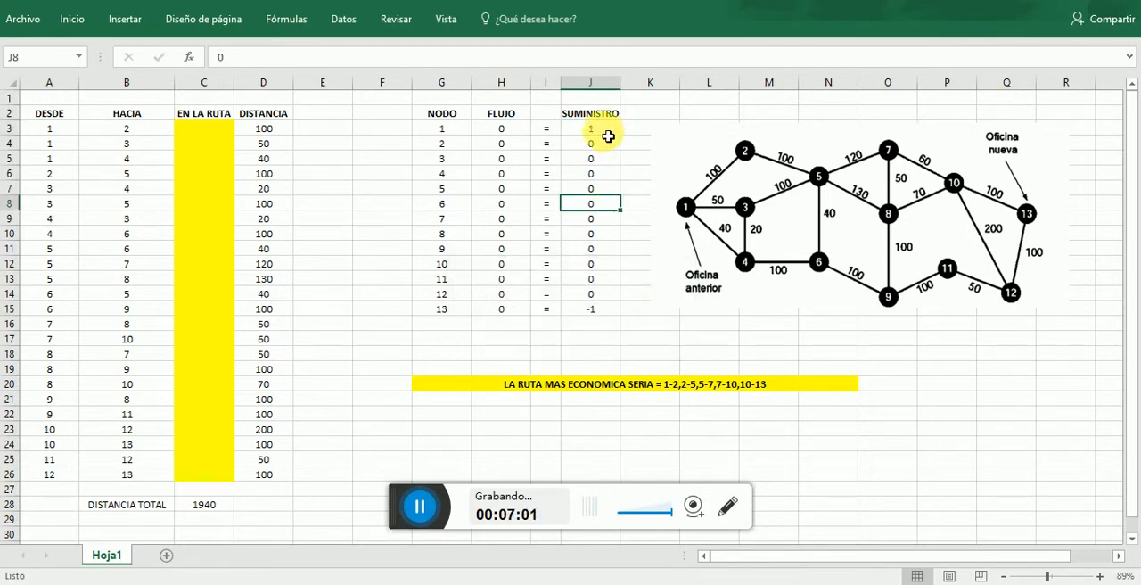
pyautogui.moveTo(608, 136)
pyautogui.mouseDown()
pyautogui.moveTo(609, 310)
pyautogui.moveTo(626, 290)
pyautogui.moveTo(598, 158)
pyautogui.moveTo(606, 135)
pyautogui.mouseUp()
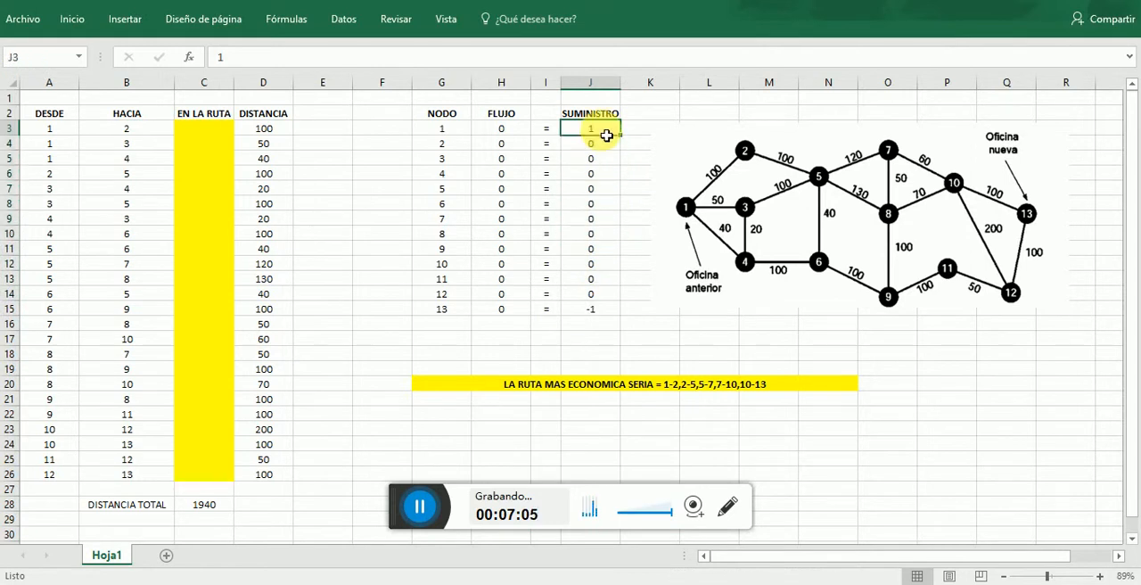
pyautogui.click(606, 150)
pyautogui.click(614, 136)
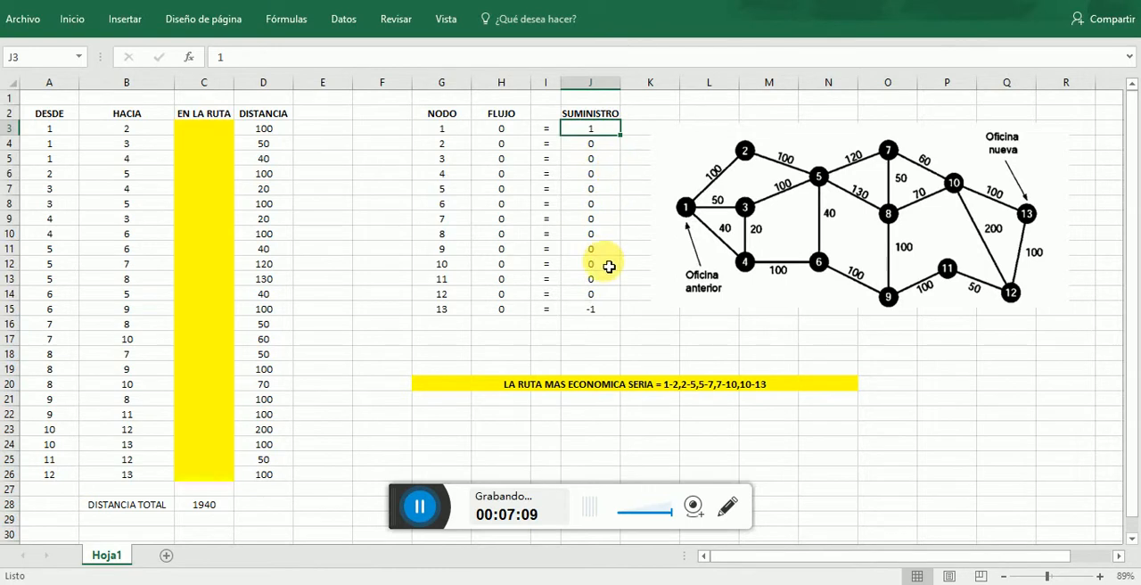
pyautogui.click(609, 310)
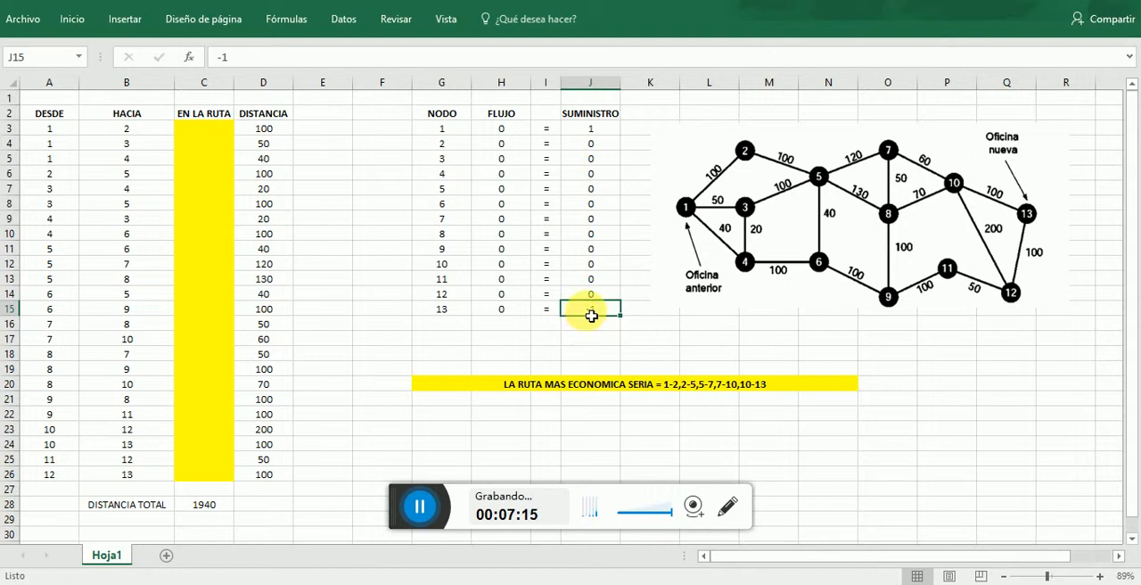
pyautogui.click(593, 156)
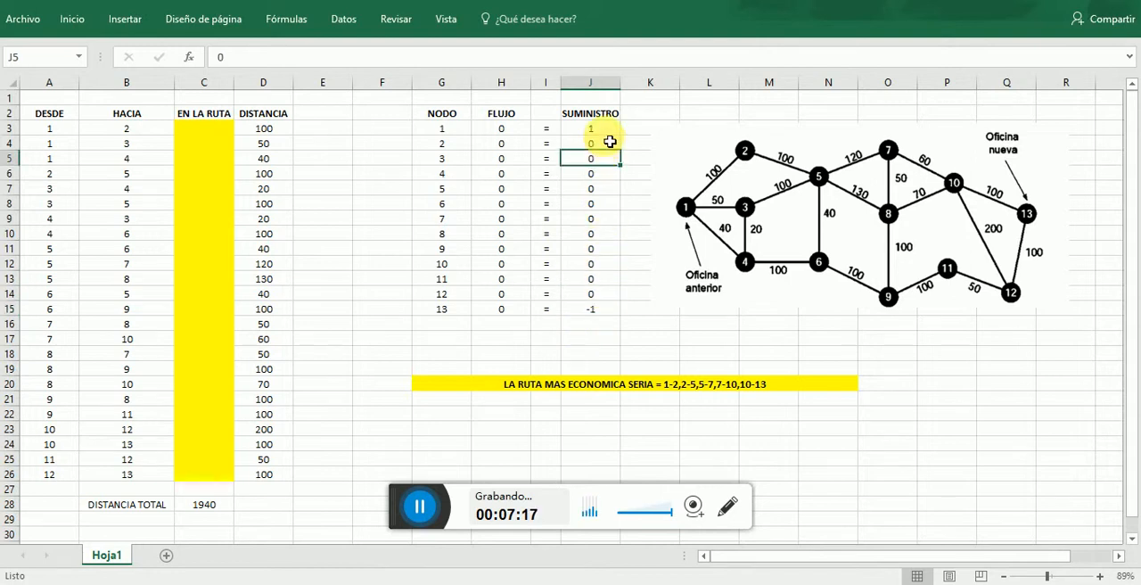
pyautogui.click(603, 130)
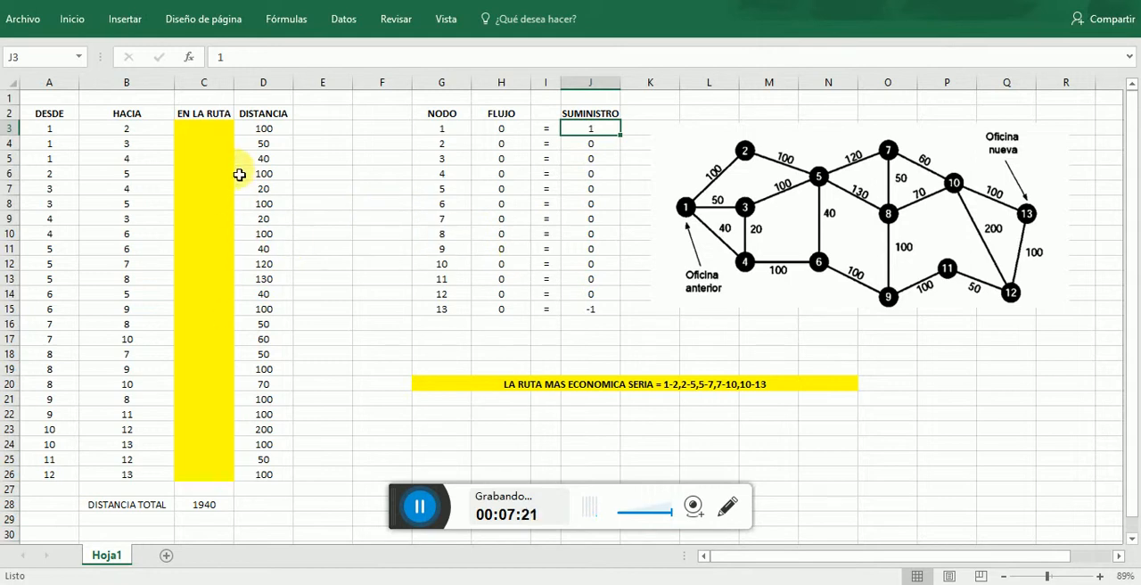
# - Review the EN LA RUTA variable cells from C3 downward alongside the node table in column G
pyautogui.click(199, 296)
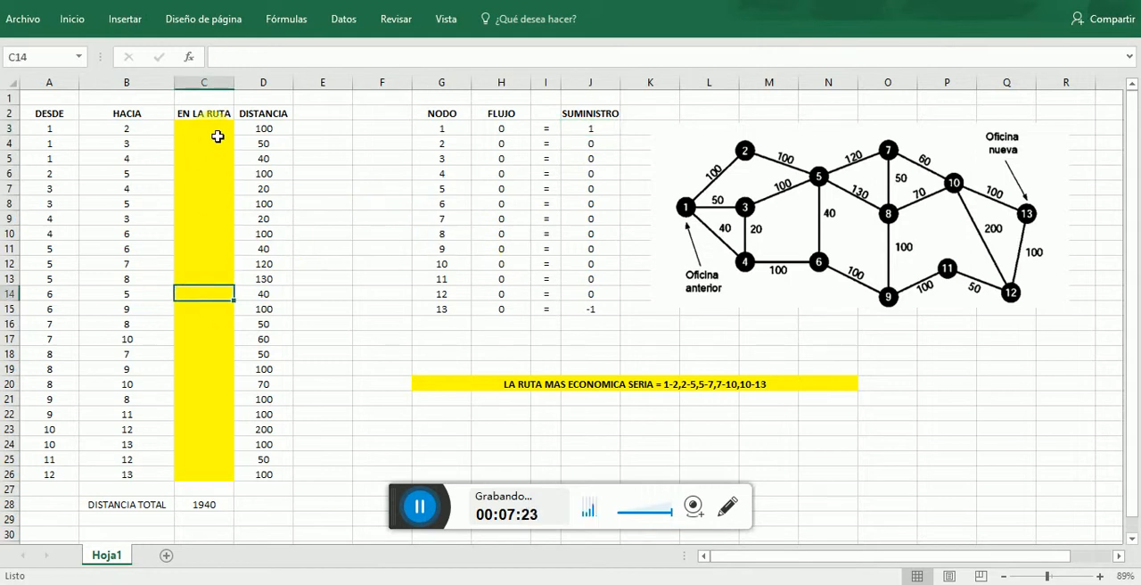
pyautogui.moveTo(218, 135)
pyautogui.mouseDown()
pyautogui.moveTo(224, 480)
pyautogui.moveTo(233, 148)
pyautogui.moveTo(221, 127)
pyautogui.mouseUp()
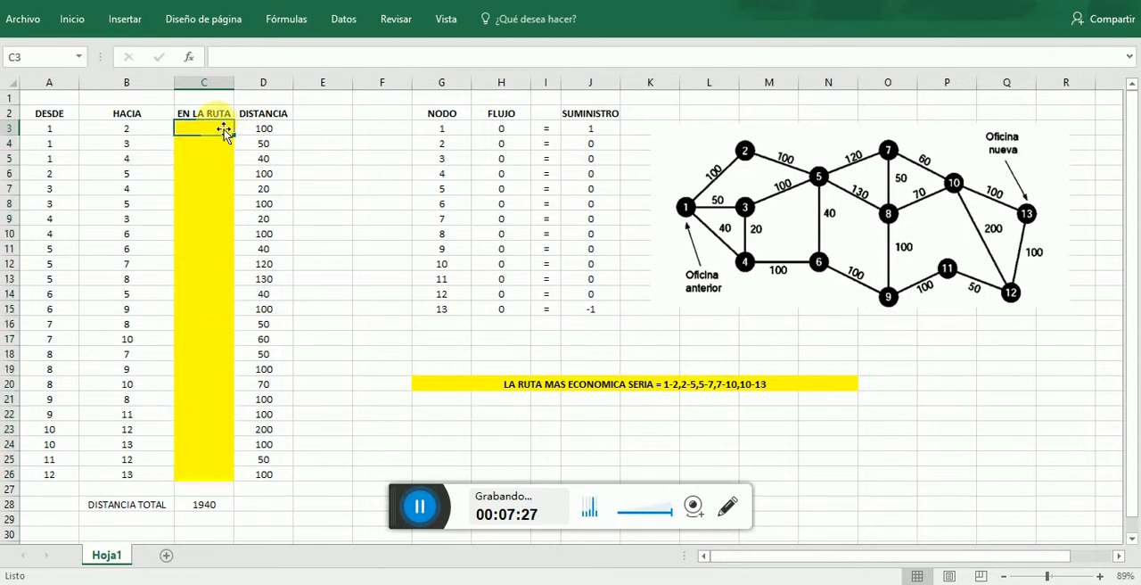
pyautogui.click(338, 170)
pyautogui.click(457, 160)
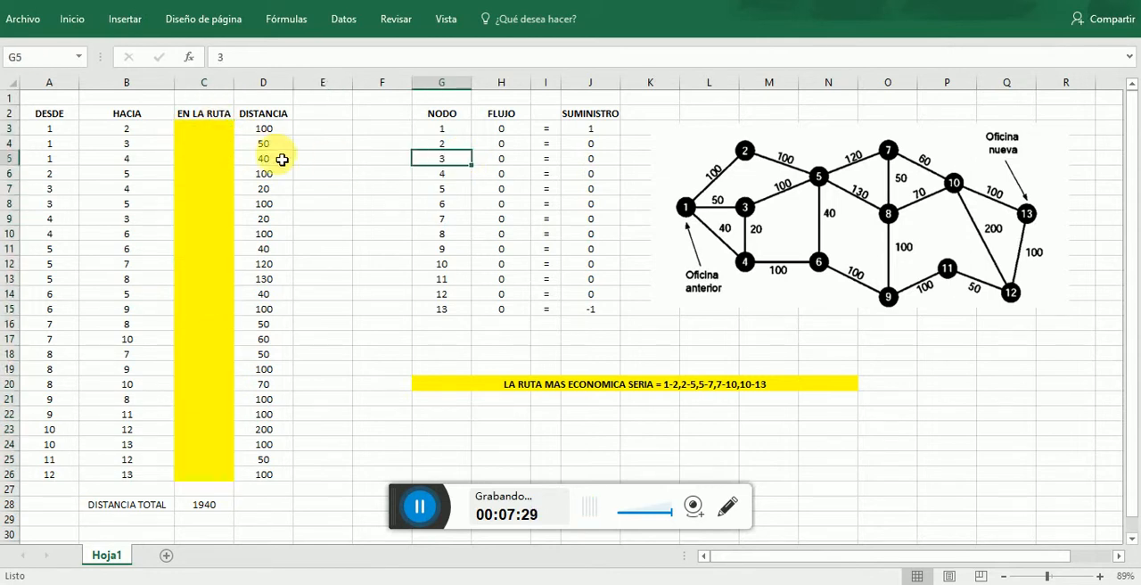
# - Highlight the DISTANCIA TOTAL label and its formula cell in B28:C28 with a yellow fill
pyautogui.click(223, 505)
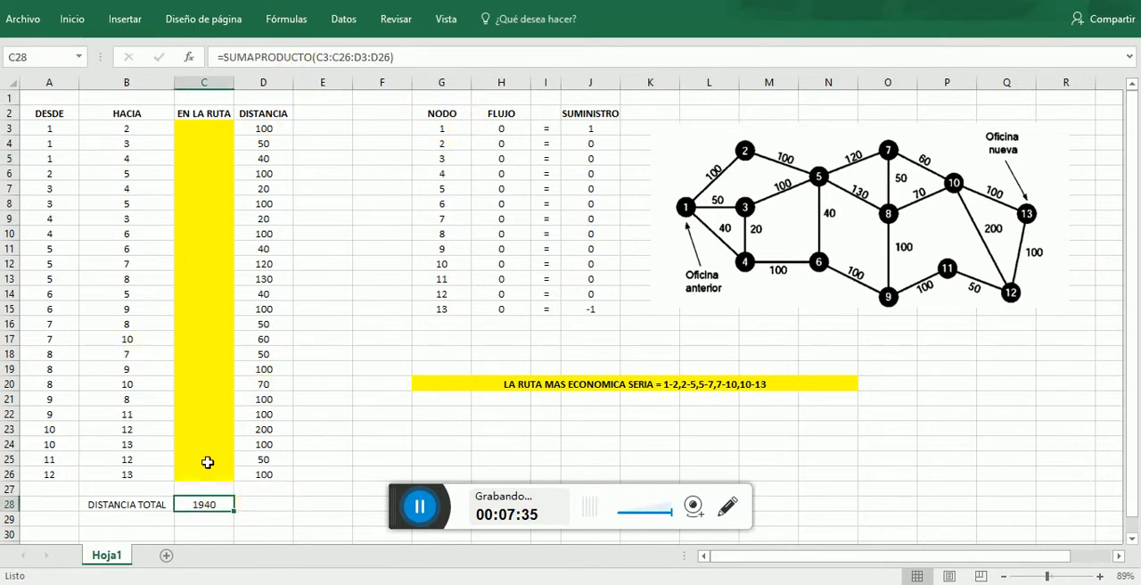
pyautogui.moveTo(162, 509); pyautogui.dragTo(269, 511)
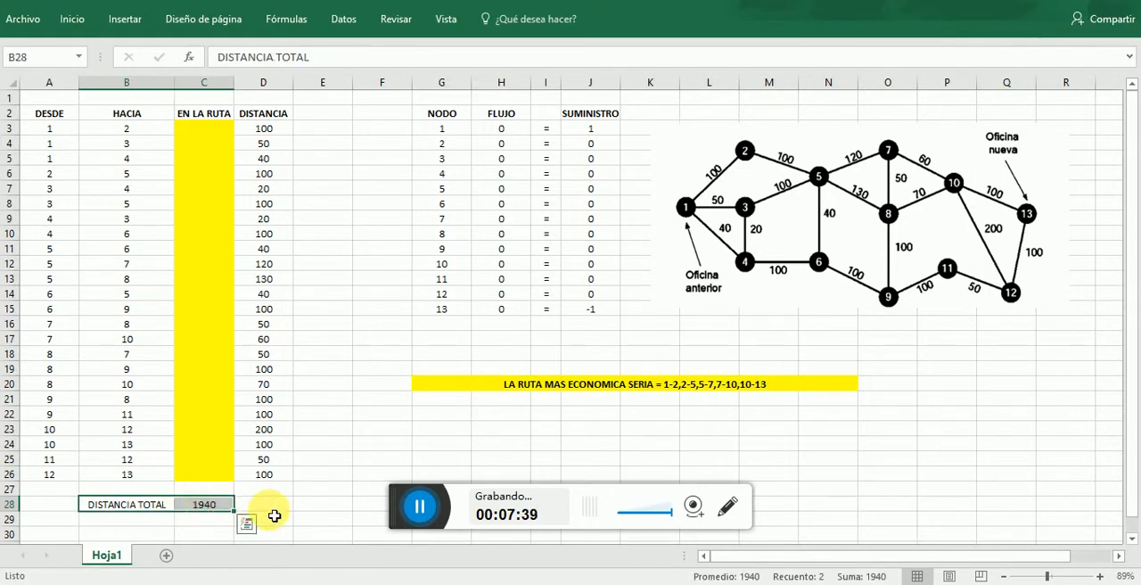
pyautogui.click(79, 17)
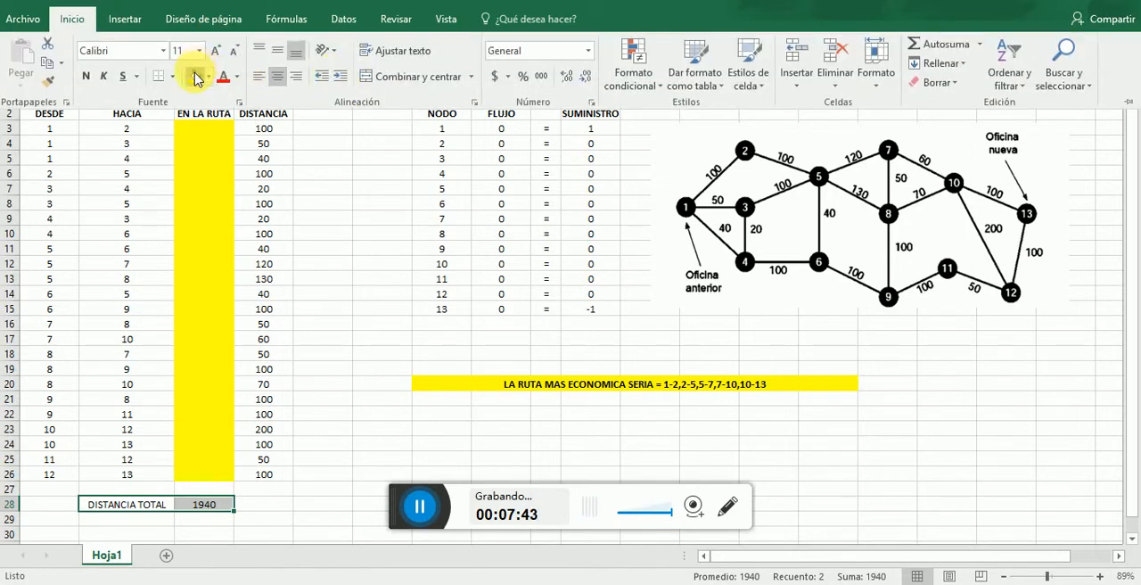
pyautogui.click(195, 77)
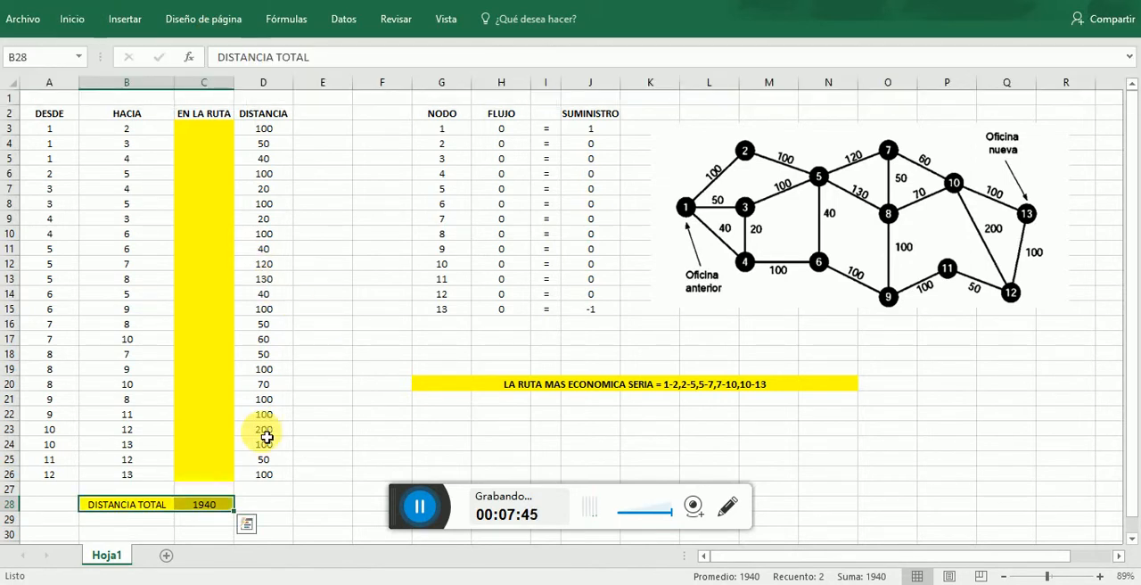
# - Examine the SUMAPRODUCTO formula in C28 and trace its terms to the EN LA RUTA and DISTANCIA columns
pyautogui.click(262, 431)
pyautogui.click(217, 503)
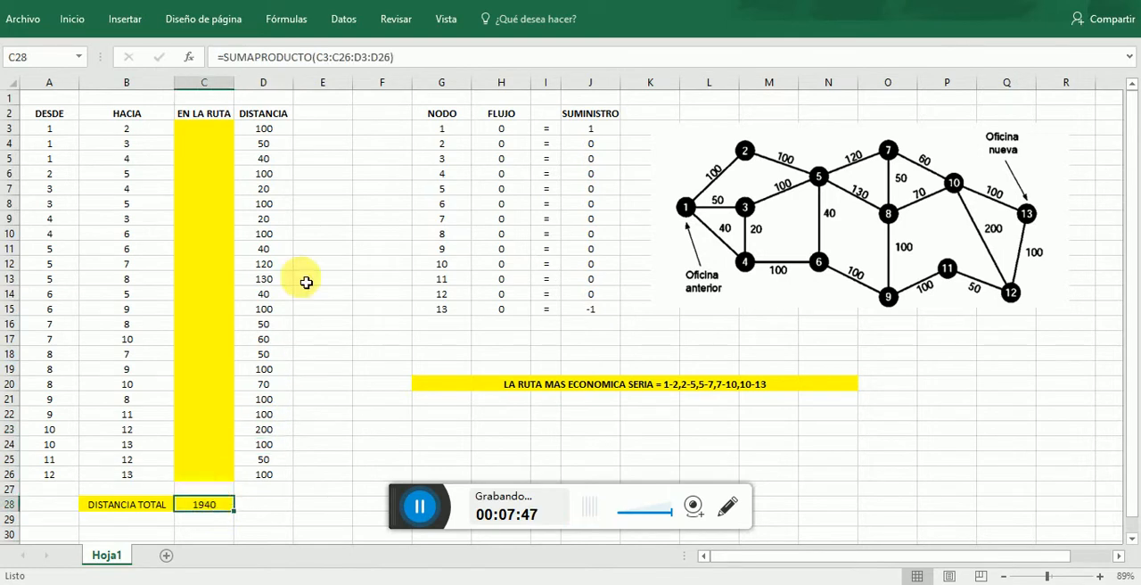
pyautogui.click(206, 130)
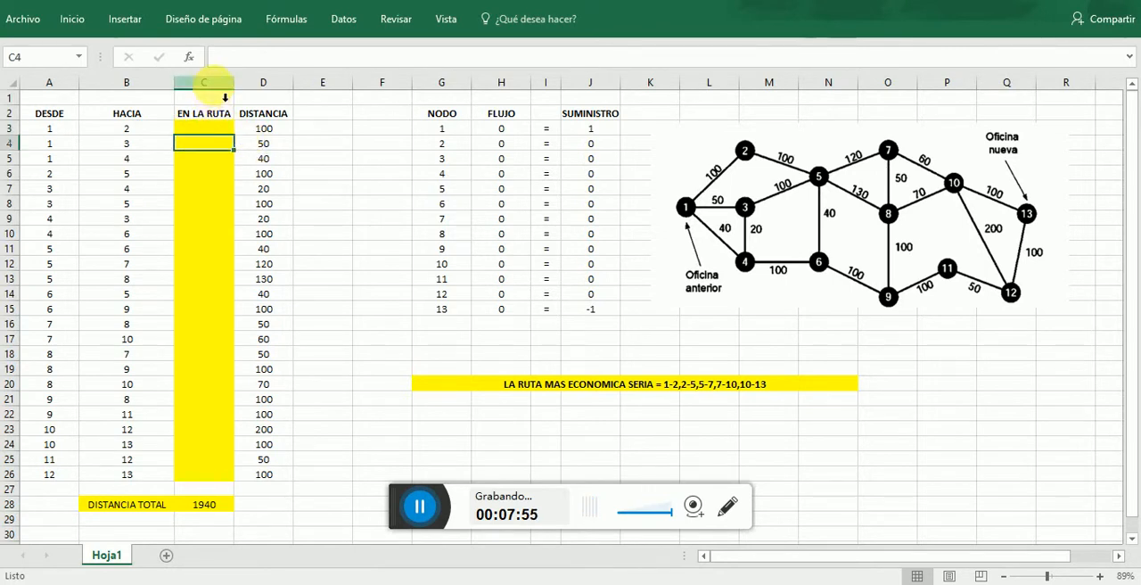
pyautogui.click(227, 83)
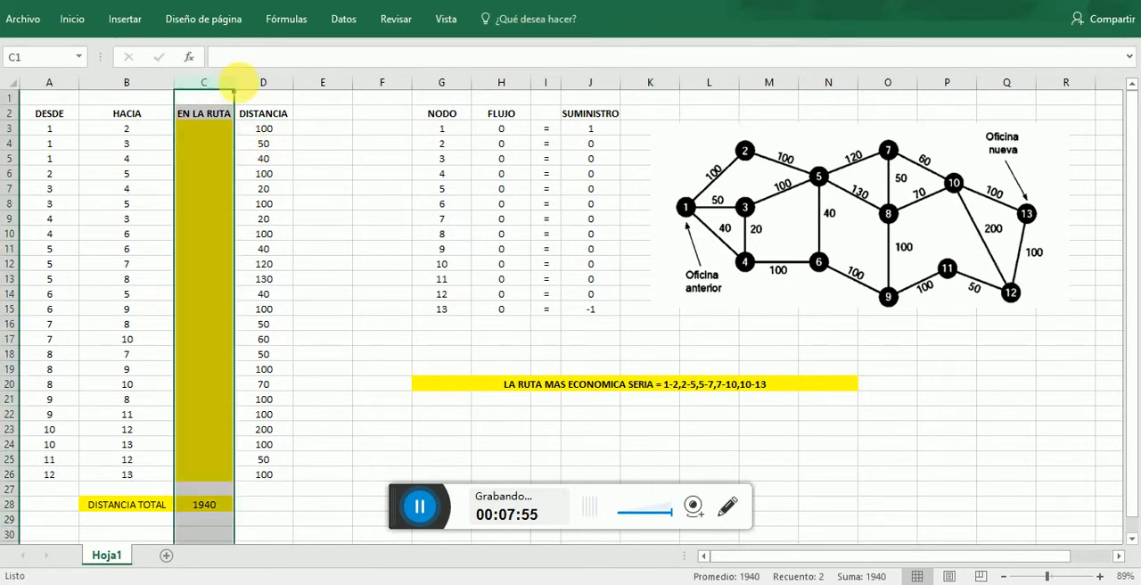
pyautogui.click(283, 82)
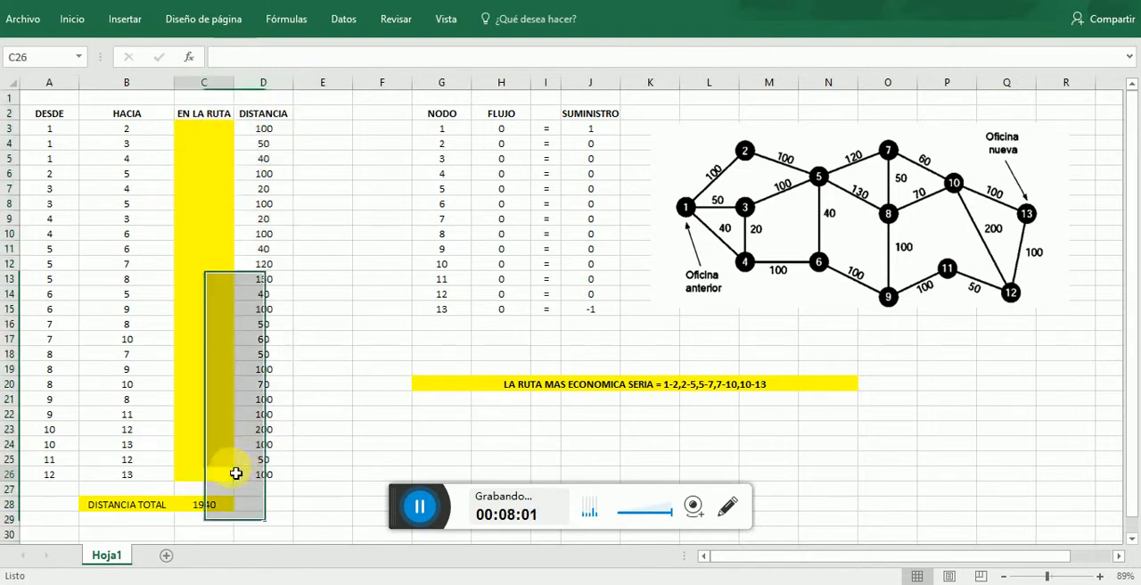
pyautogui.click(214, 506)
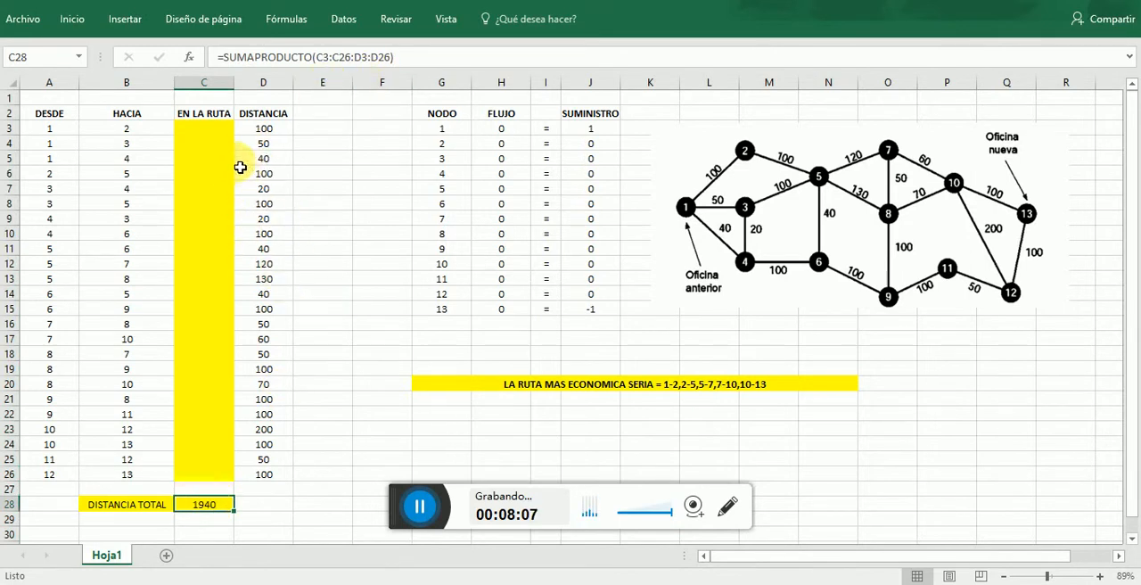
pyautogui.click(221, 146)
pyautogui.click(218, 131)
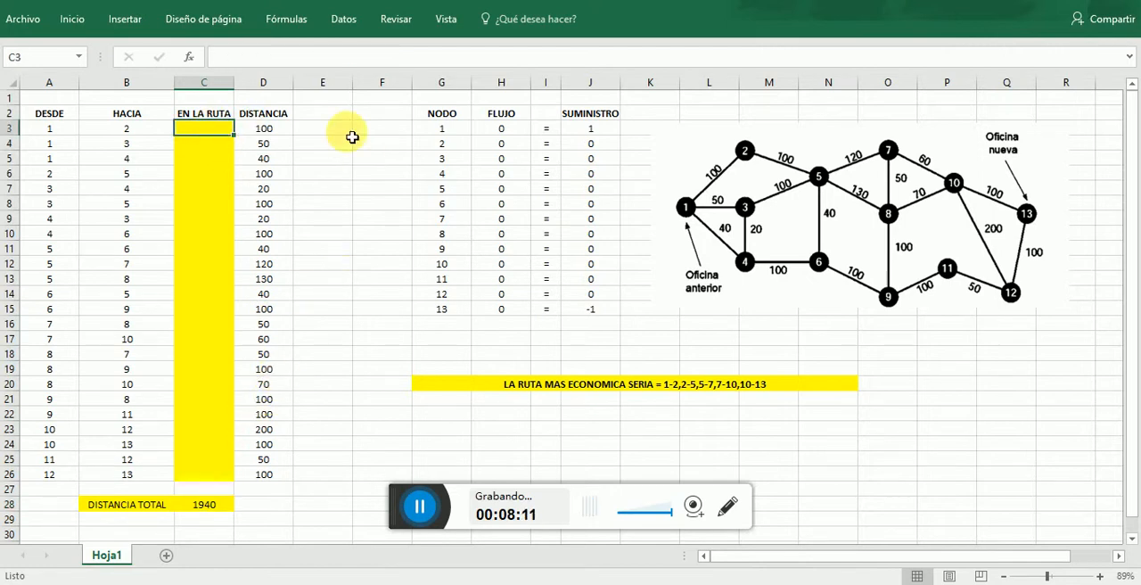
# - Open Solver and reset all its options and cell selections
pyautogui.click(345, 20)
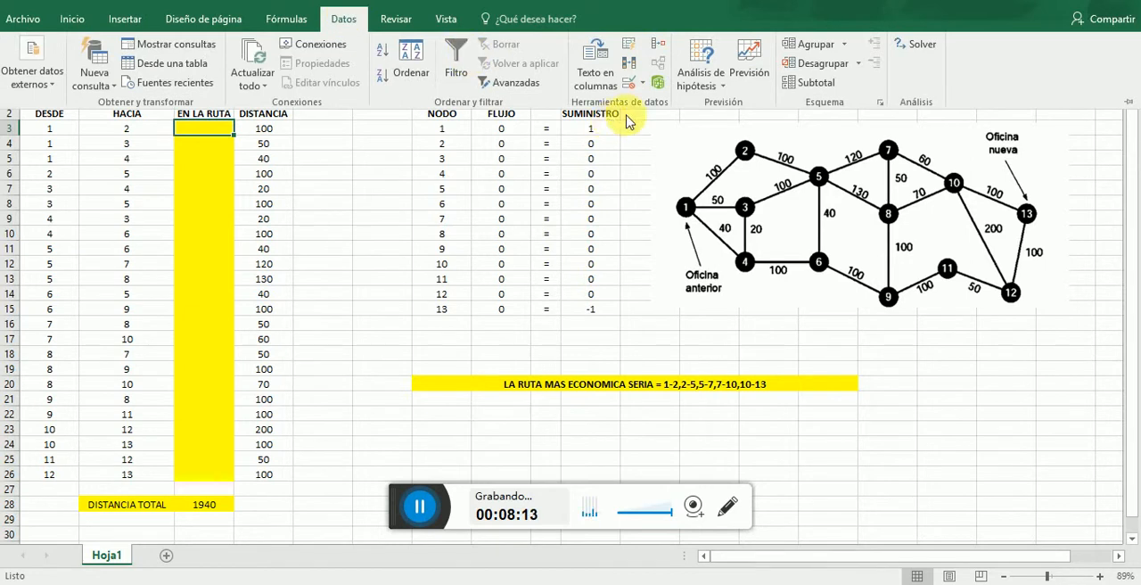
pyautogui.click(908, 46)
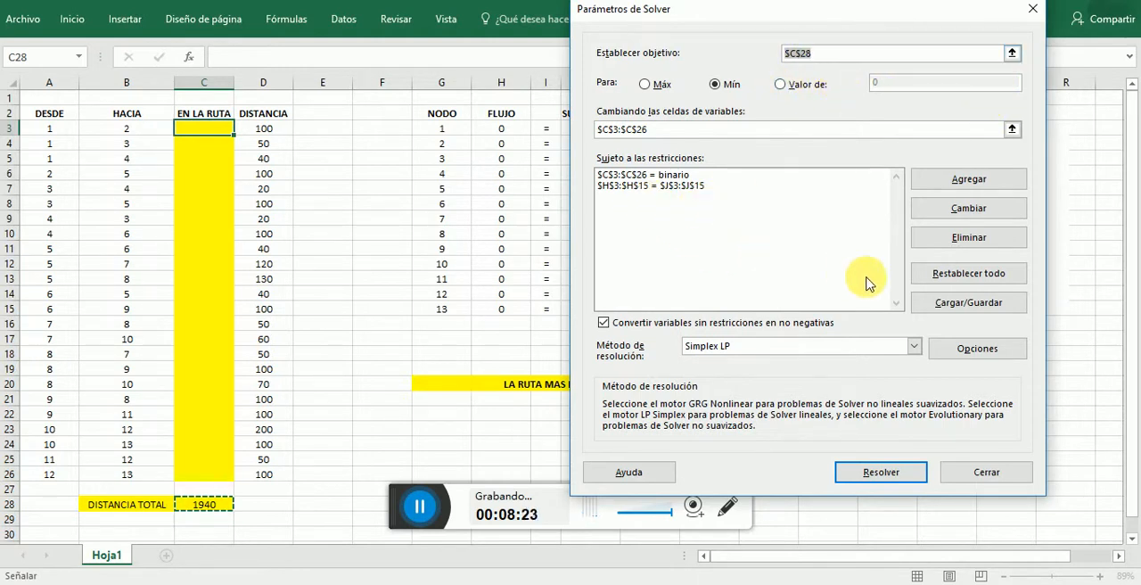
pyautogui.click(950, 274)
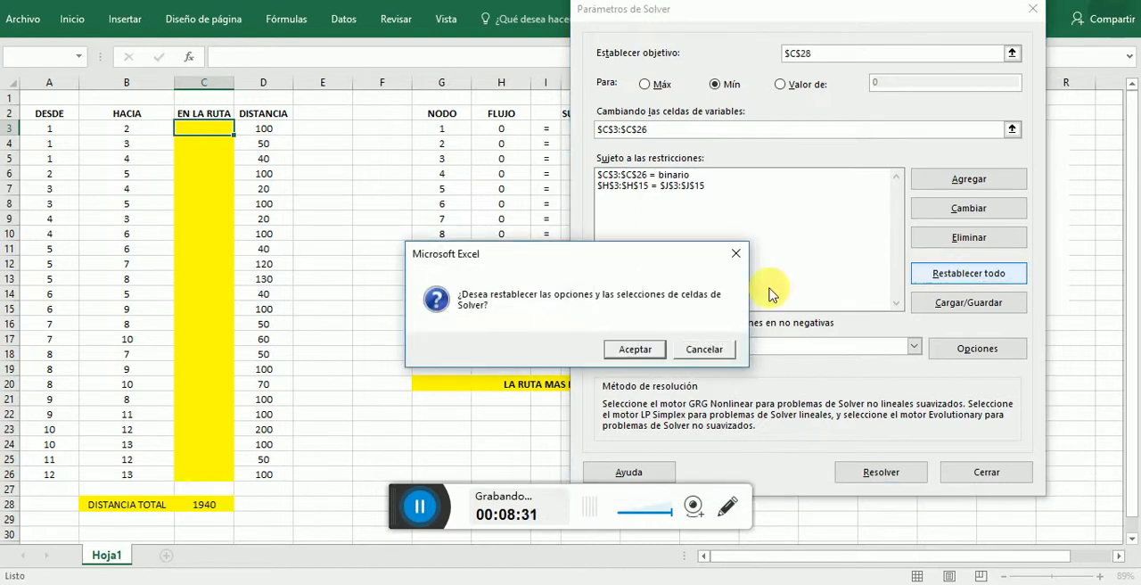
pyautogui.click(635, 350)
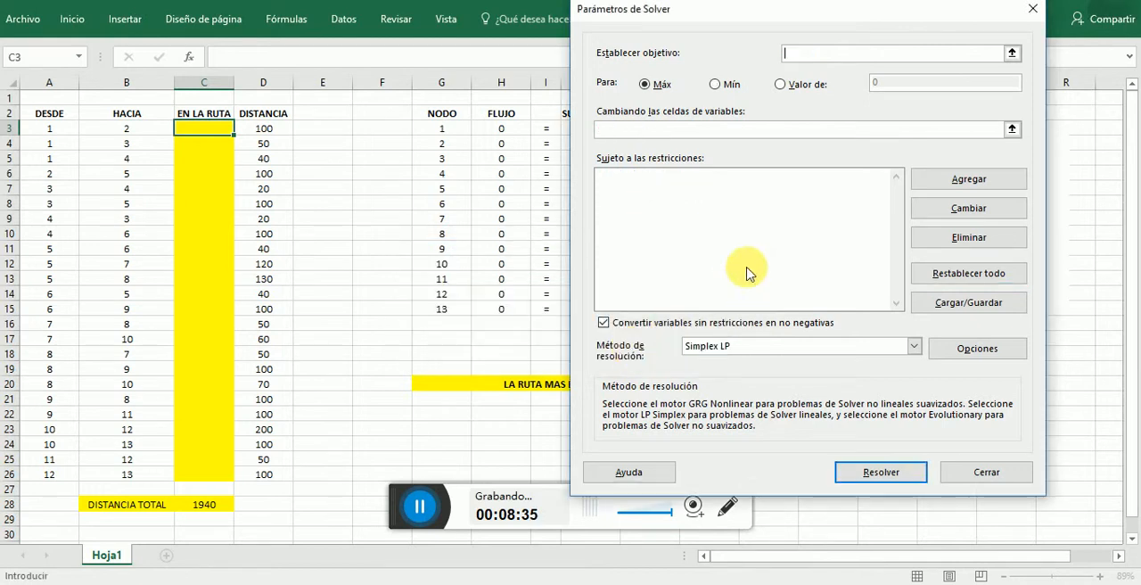
# - Set the Solver objective to the total distance cell C28 and the variable cells to C3:C26
pyautogui.click(1012, 54)
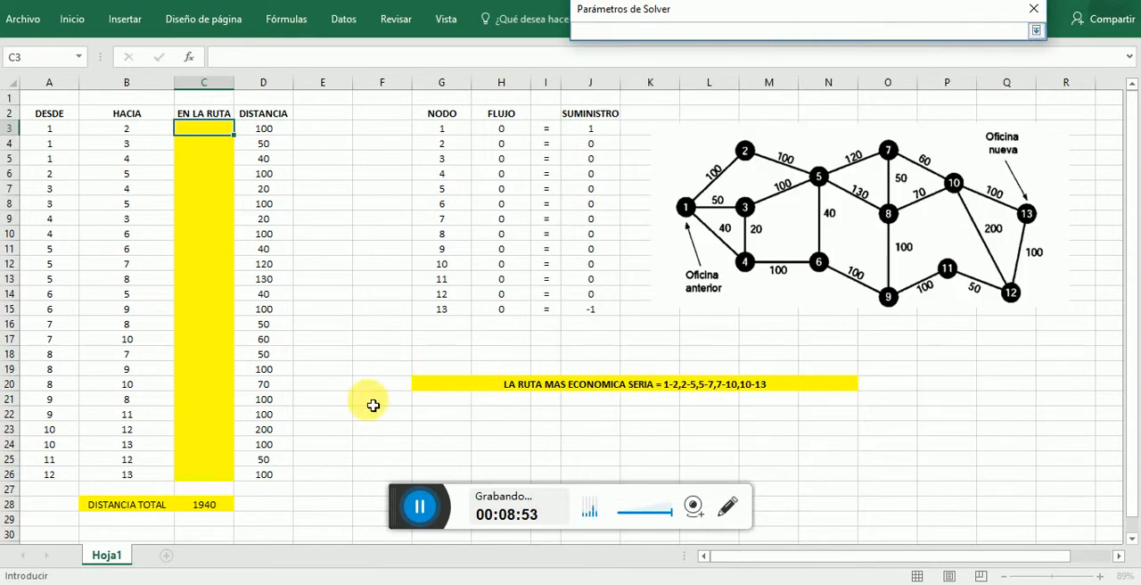
pyautogui.click(221, 508)
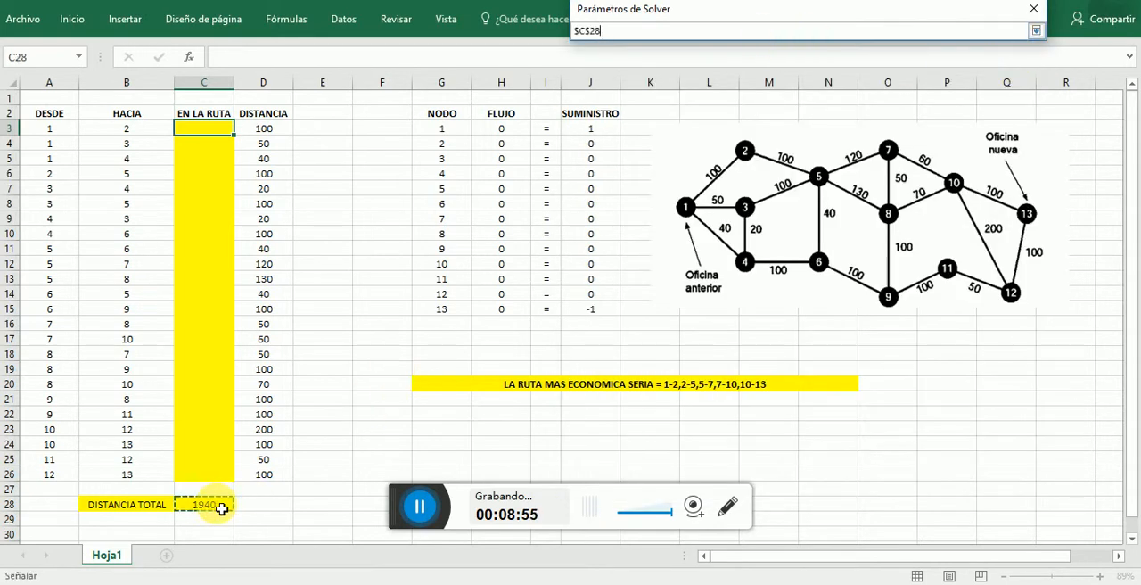
pyautogui.press('Return')
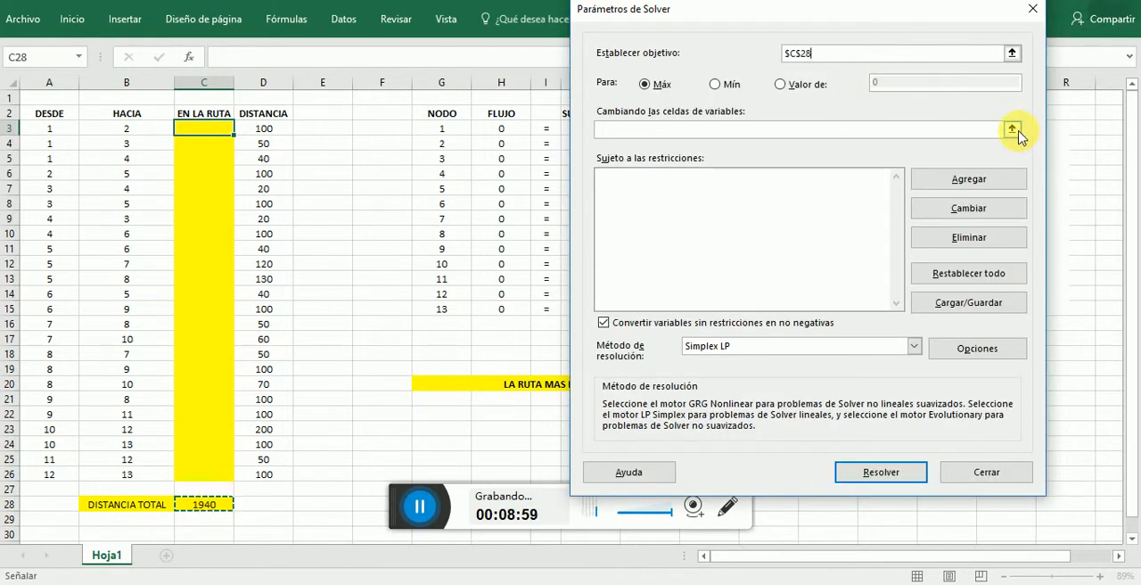
pyautogui.click(1011, 129)
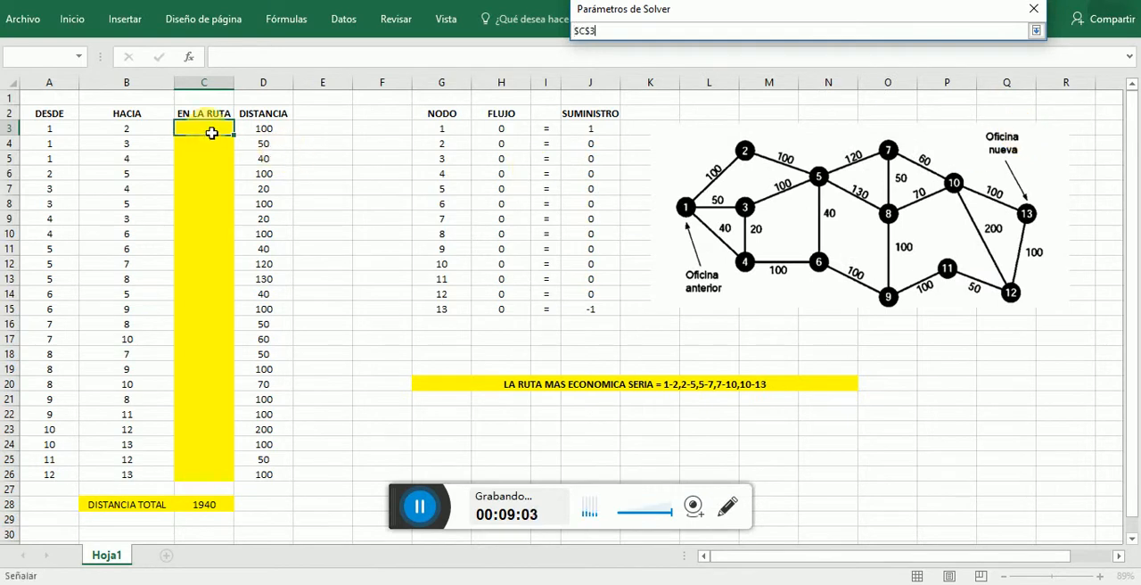
pyautogui.moveTo(211, 133); pyautogui.dragTo(206, 480)
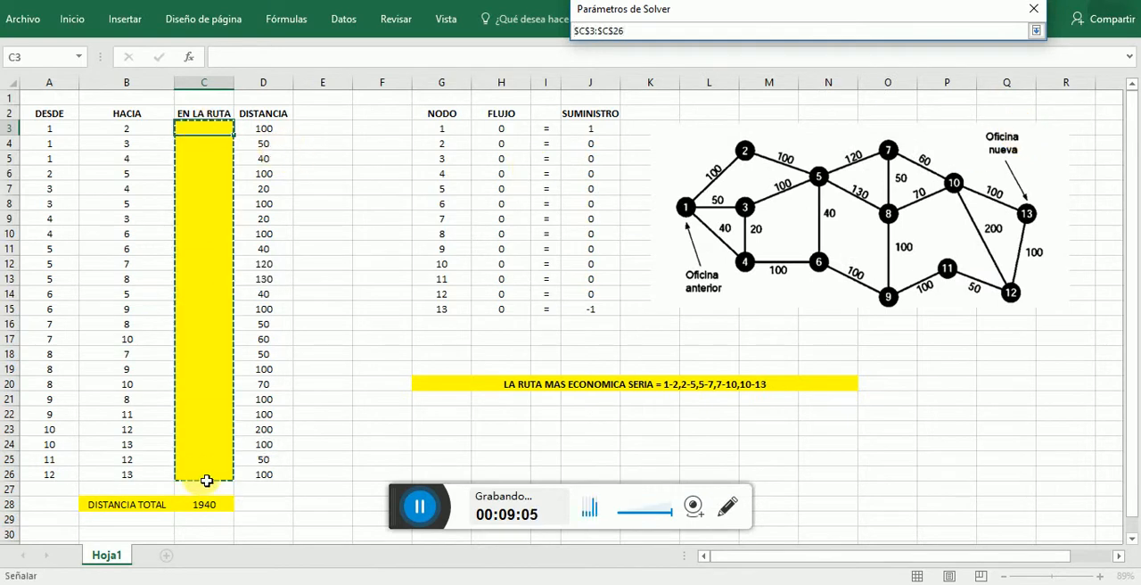
pyautogui.press('Return')
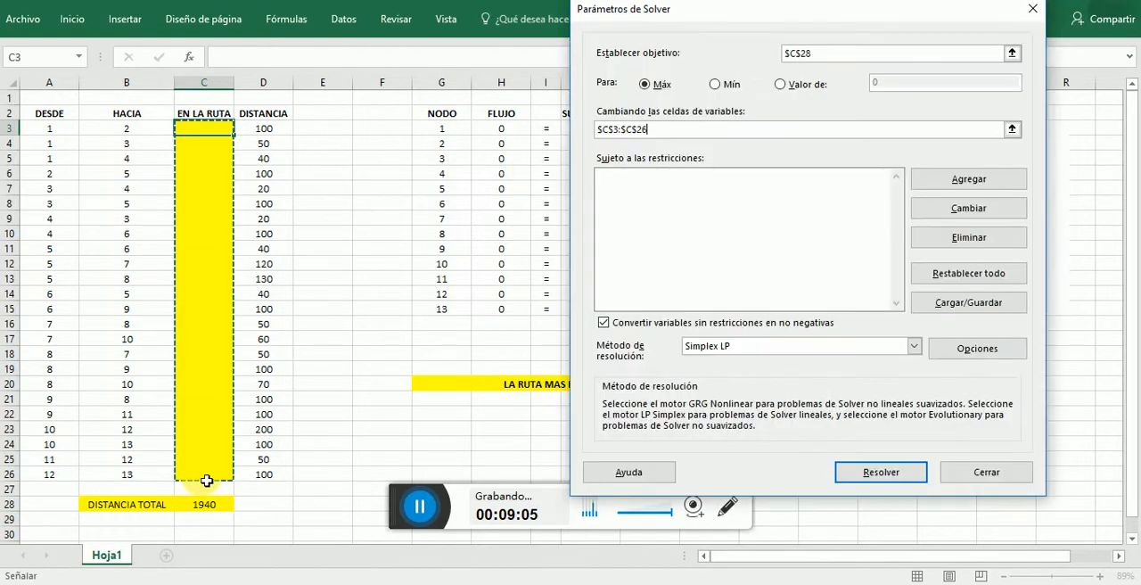
# - Add a Solver constraint making the FLUJO range H3:H15 equal to the SUMINISTRO range J3:J15
pyautogui.click(939, 184)
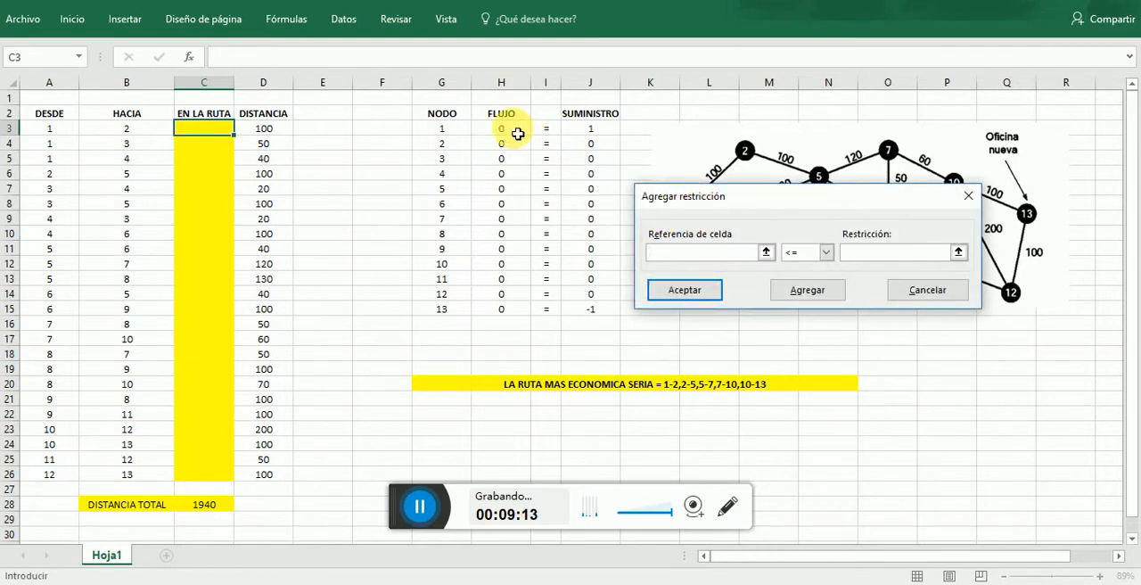
pyautogui.moveTo(518, 131); pyautogui.dragTo(521, 314)
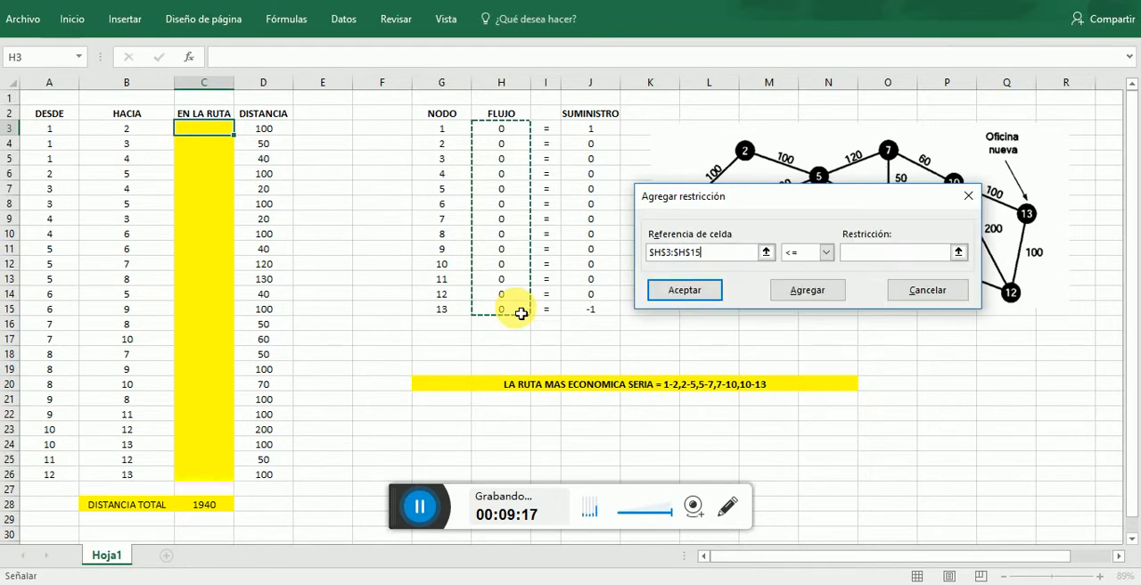
pyautogui.click(826, 252)
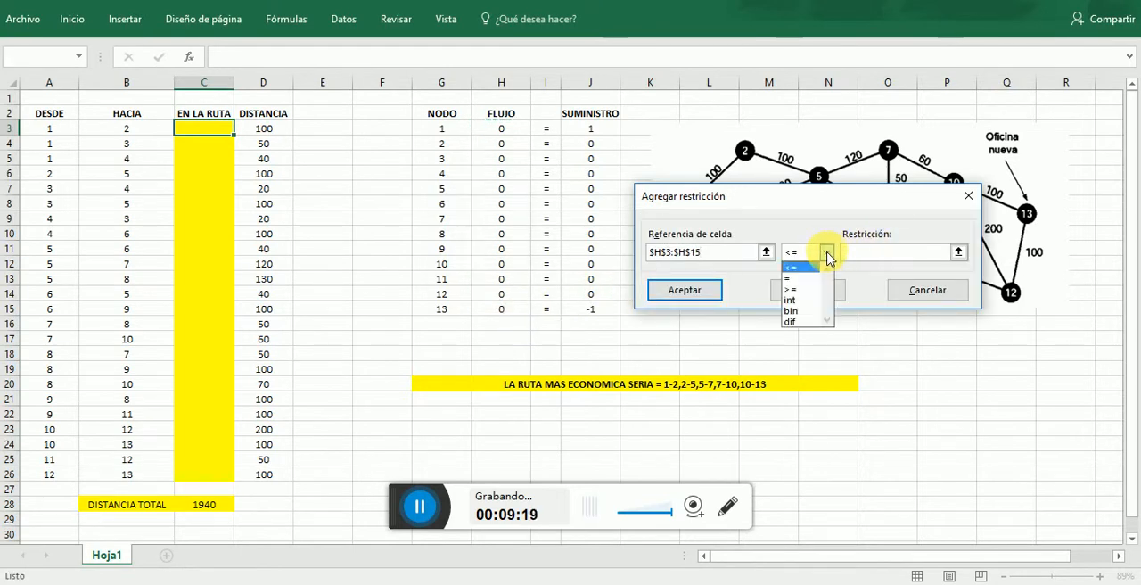
pyautogui.click(802, 284)
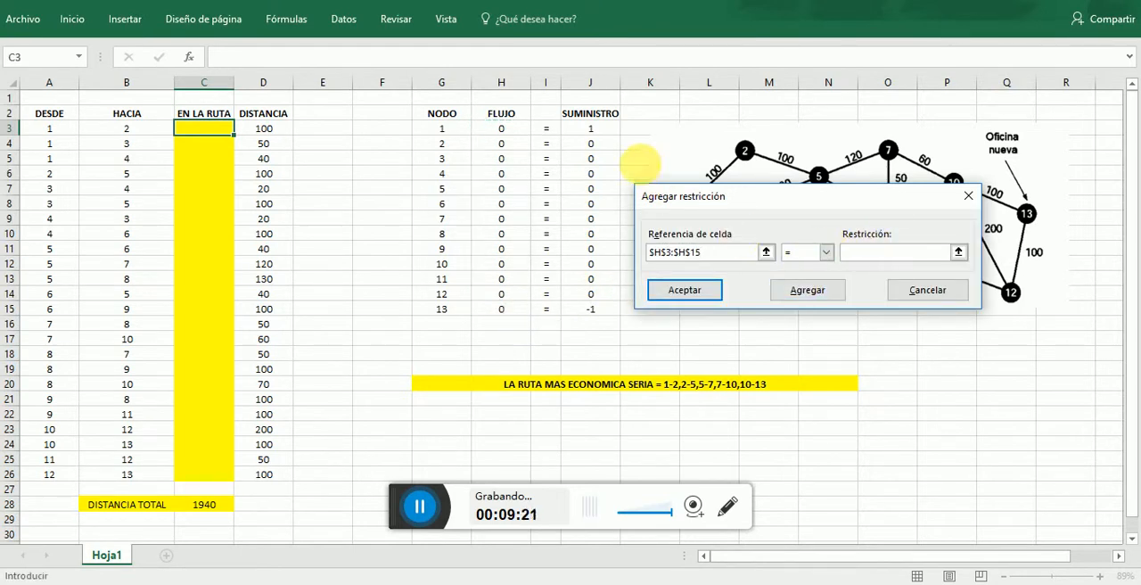
pyautogui.click(604, 132)
pyautogui.moveTo(604, 132); pyautogui.dragTo(602, 310)
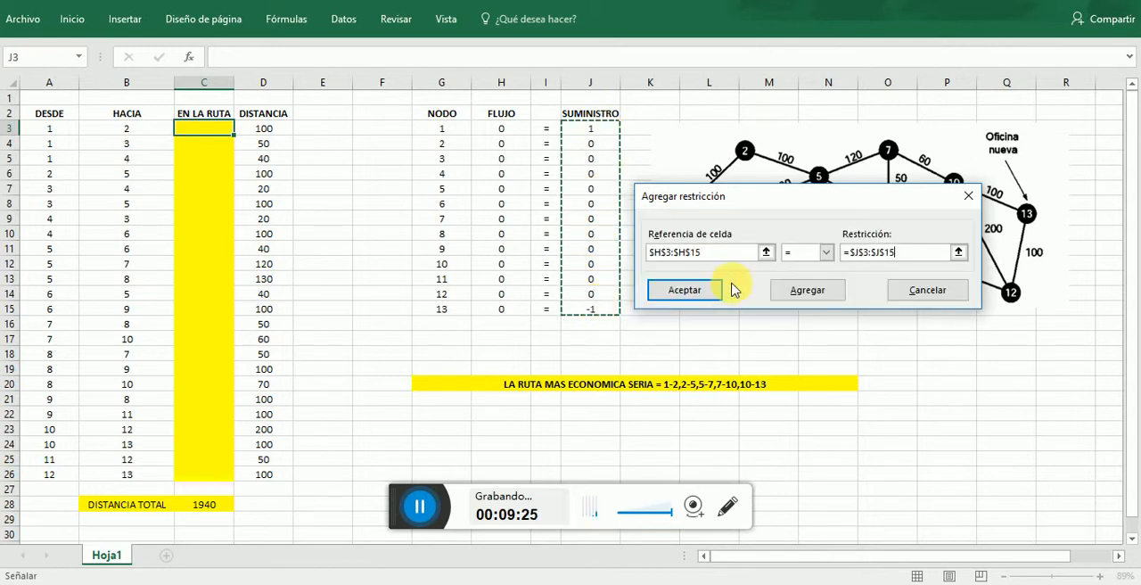
pyautogui.click(825, 299)
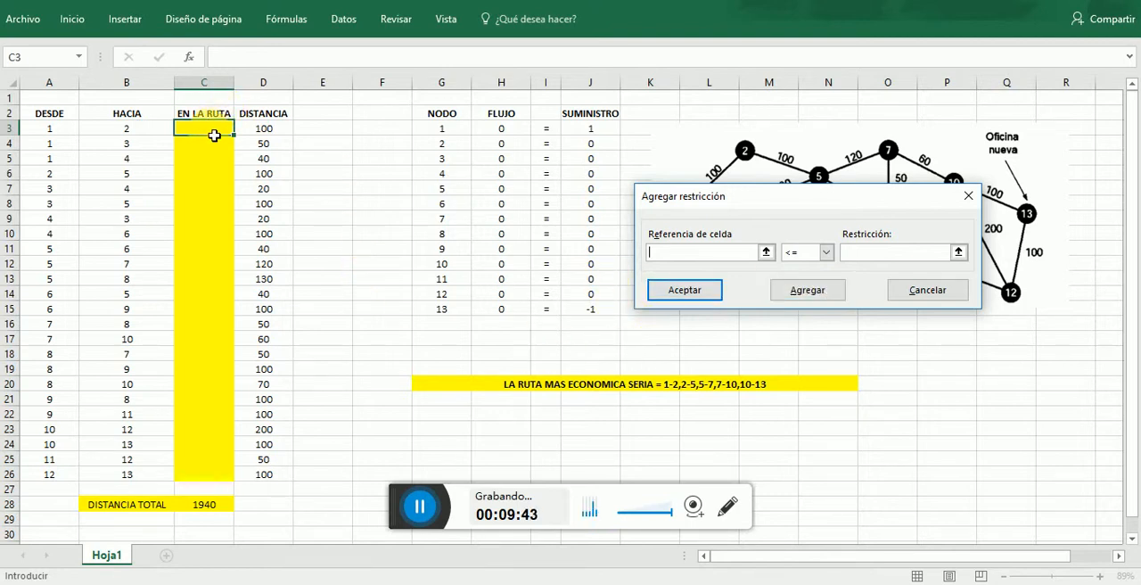
# - Add a constraint making the EN LA RUTA cells C3:C26 binary and return to the Solver parameters
pyautogui.moveTo(220, 122); pyautogui.dragTo(209, 480)
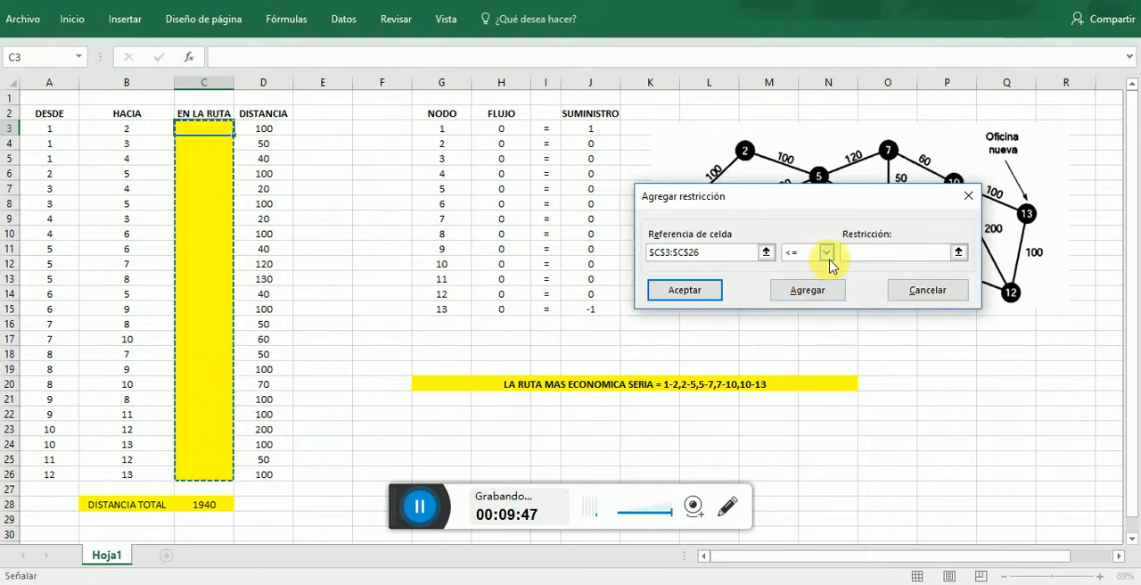
pyautogui.click(827, 253)
pyautogui.click(800, 312)
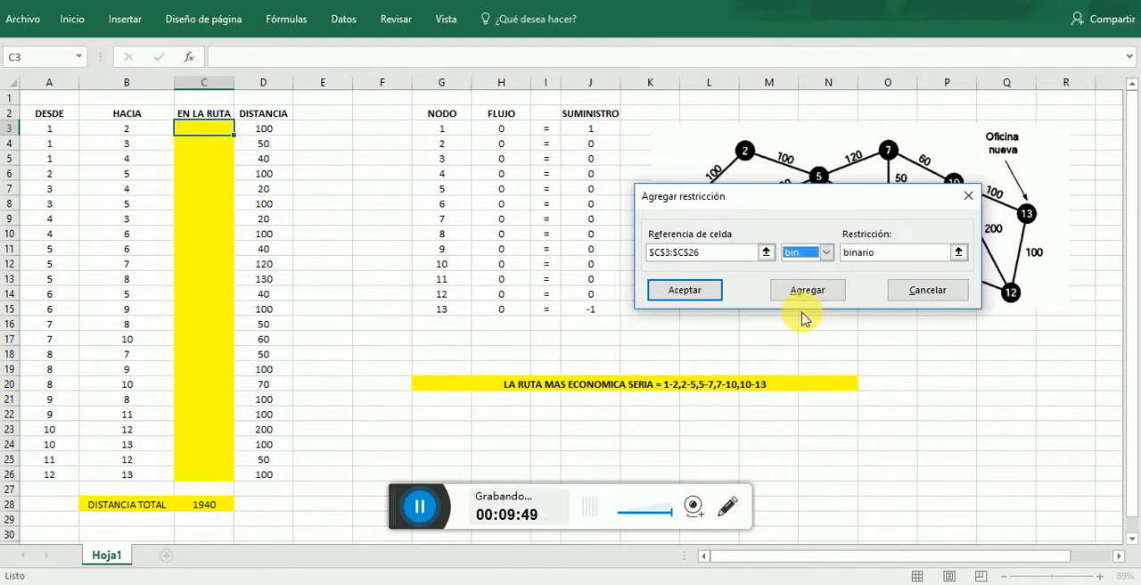
pyautogui.click(698, 292)
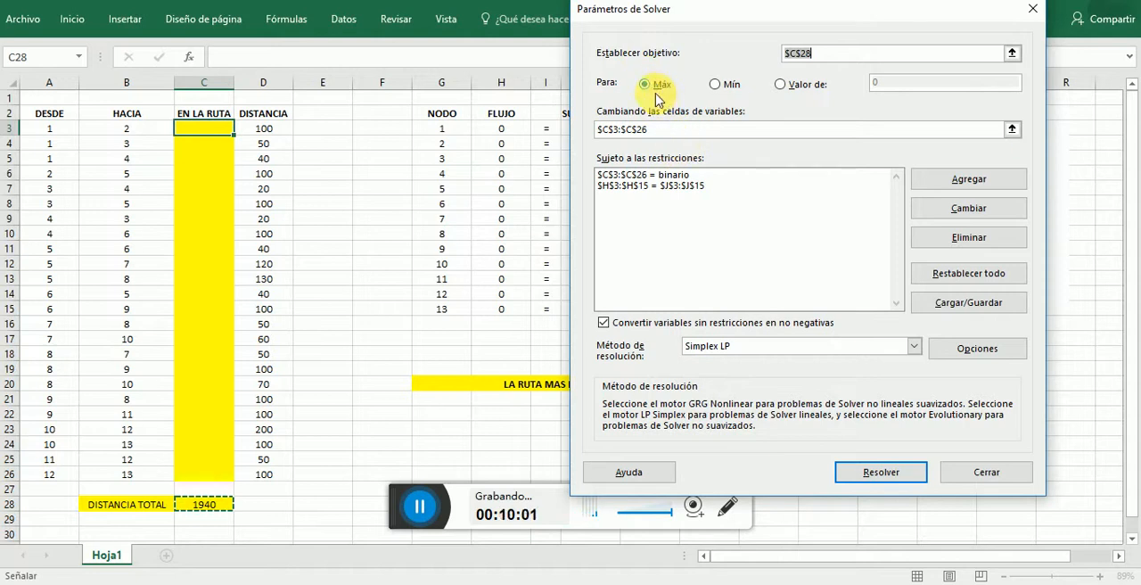
# - Choose Simplex LP as the Solver's solving method
pyautogui.click(769, 219)
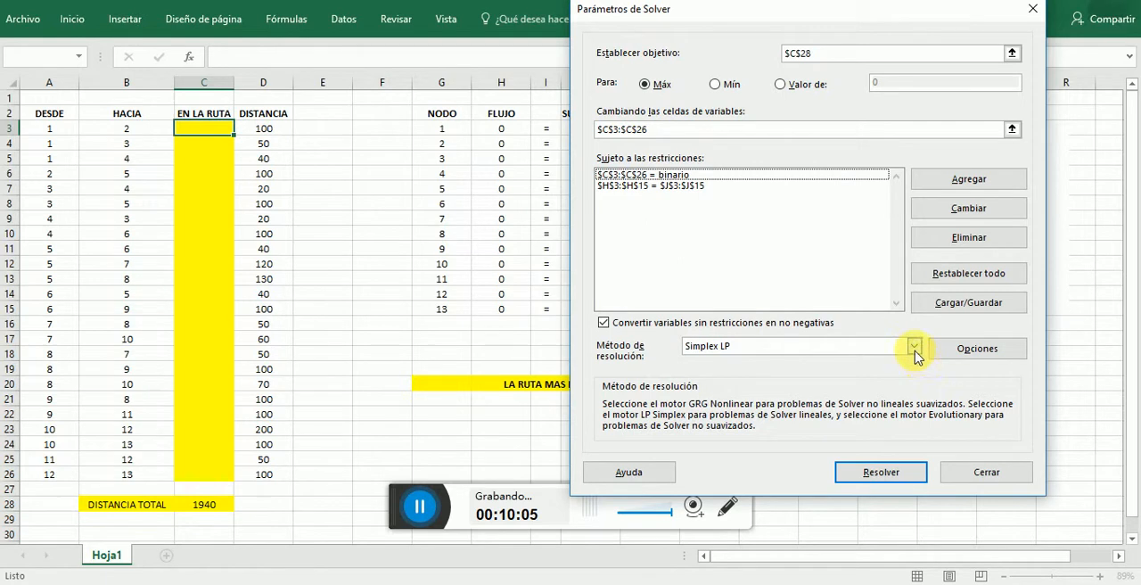
pyautogui.click(914, 351)
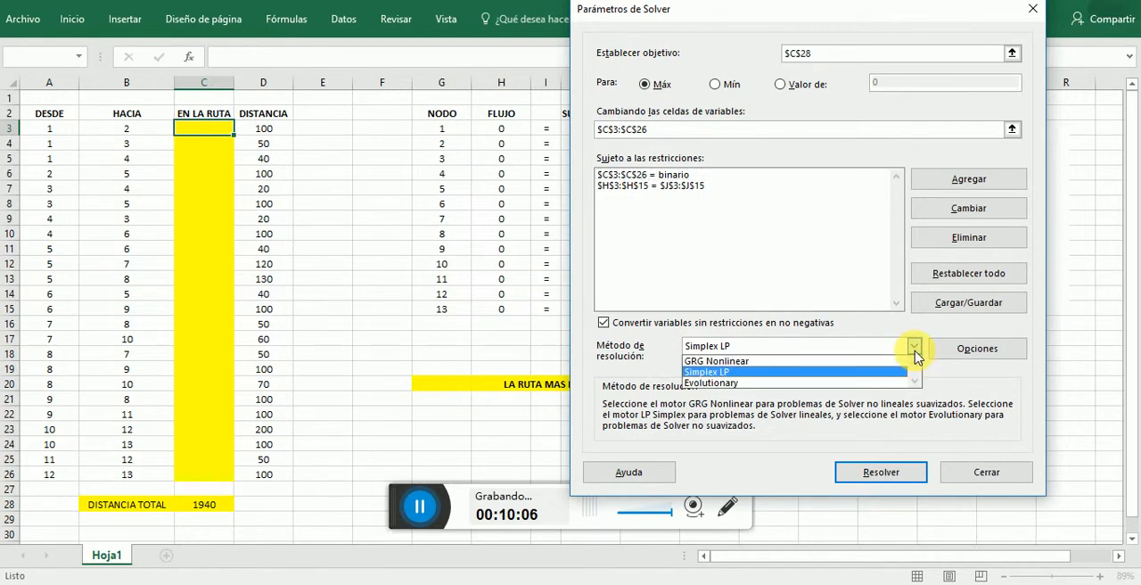
pyautogui.click(867, 372)
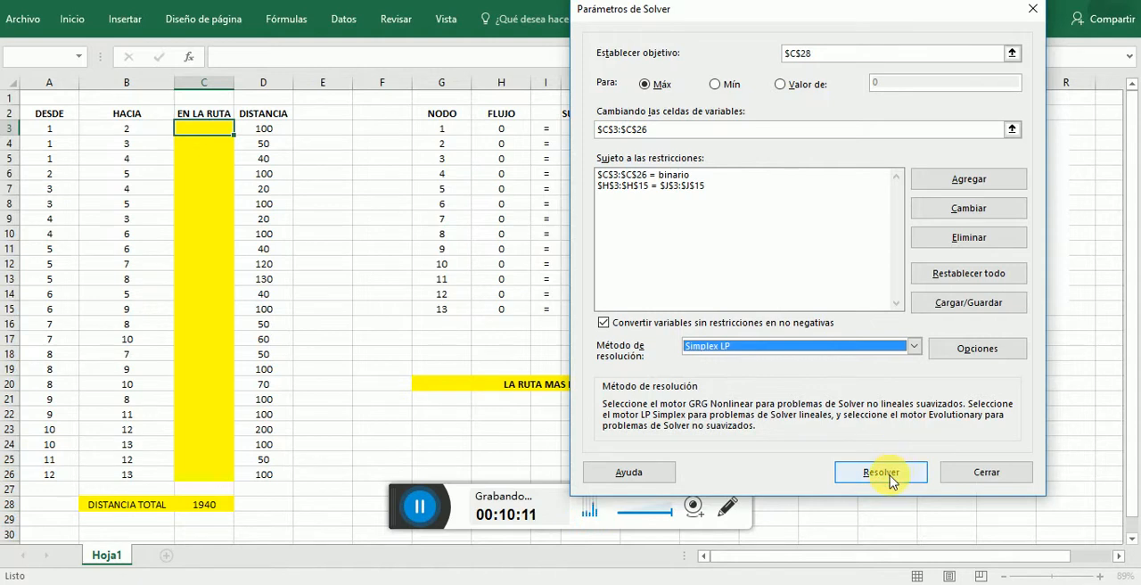
# - Solve the model with Solver and keep the solution it finds in the sheet
pyautogui.click(888, 479)
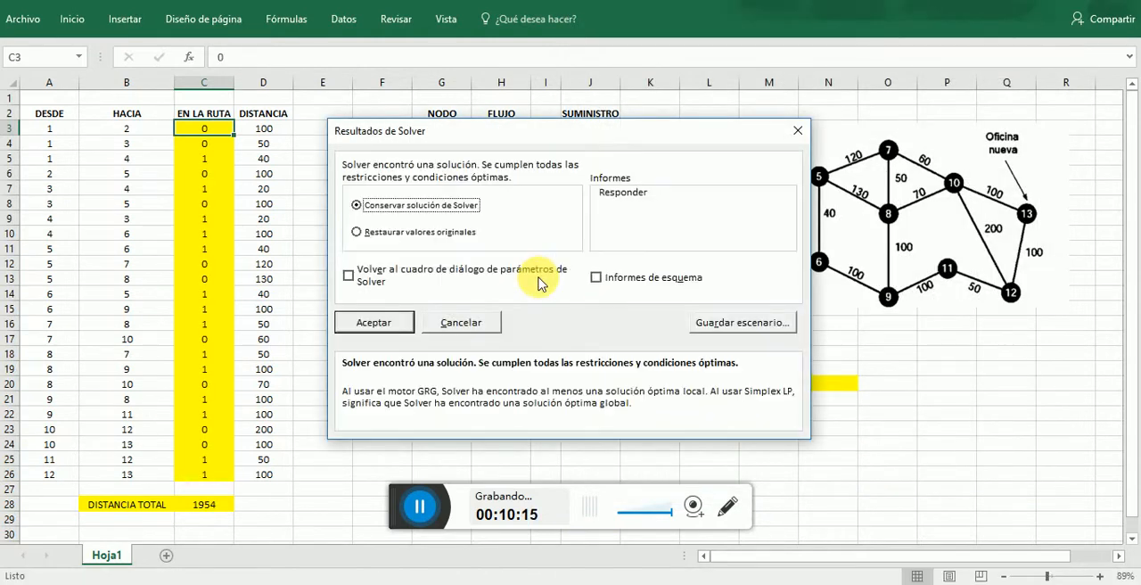
pyautogui.click(375, 323)
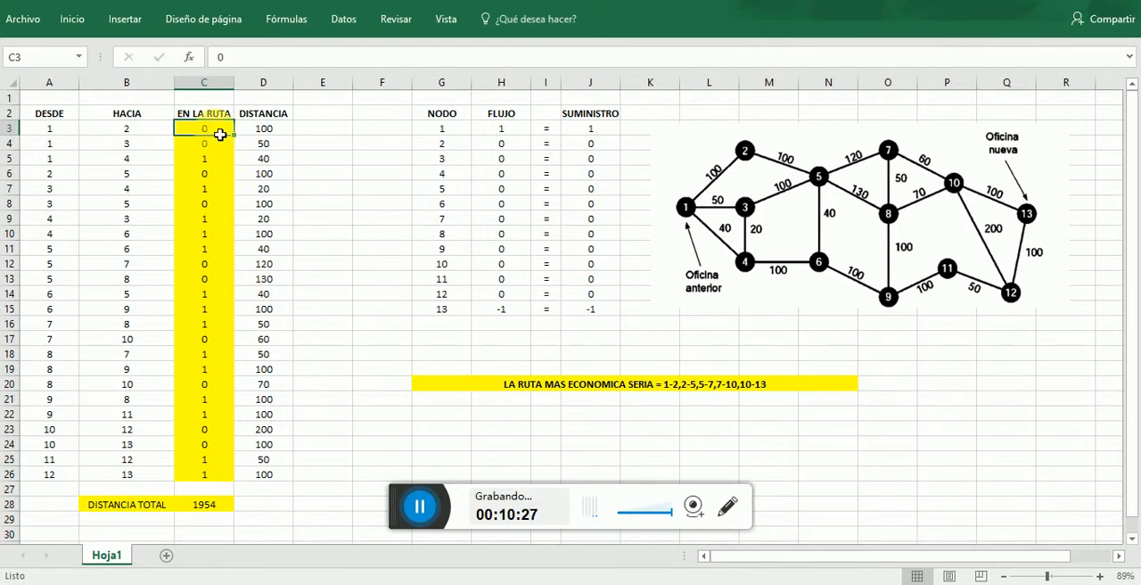
pyautogui.moveTo(220, 134)
pyautogui.mouseDown()
pyautogui.moveTo(217, 477)
pyautogui.moveTo(224, 138)
pyautogui.mouseUp()
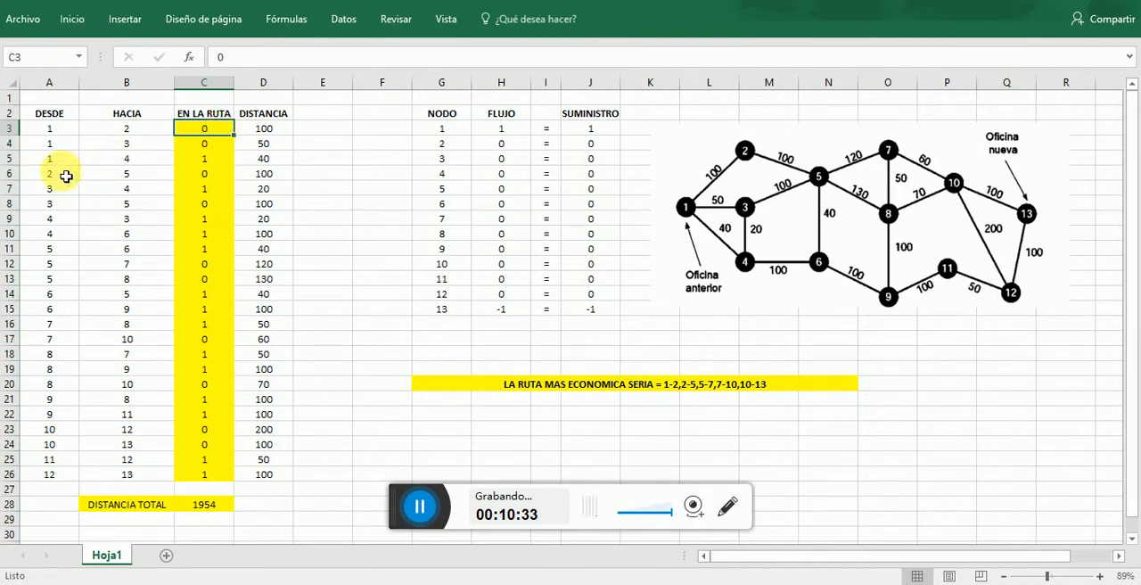
# - Review the EN LA RUTA results for the arcs leaving nodes 1 to 5, comparing them with the network diagram
pyautogui.click(60, 161)
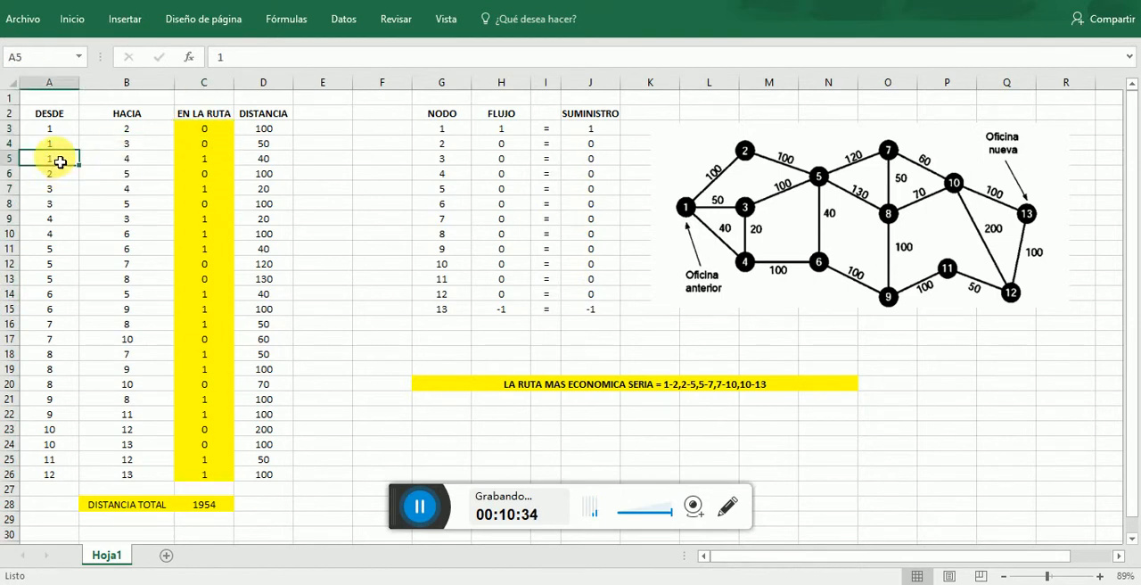
pyautogui.click(139, 165)
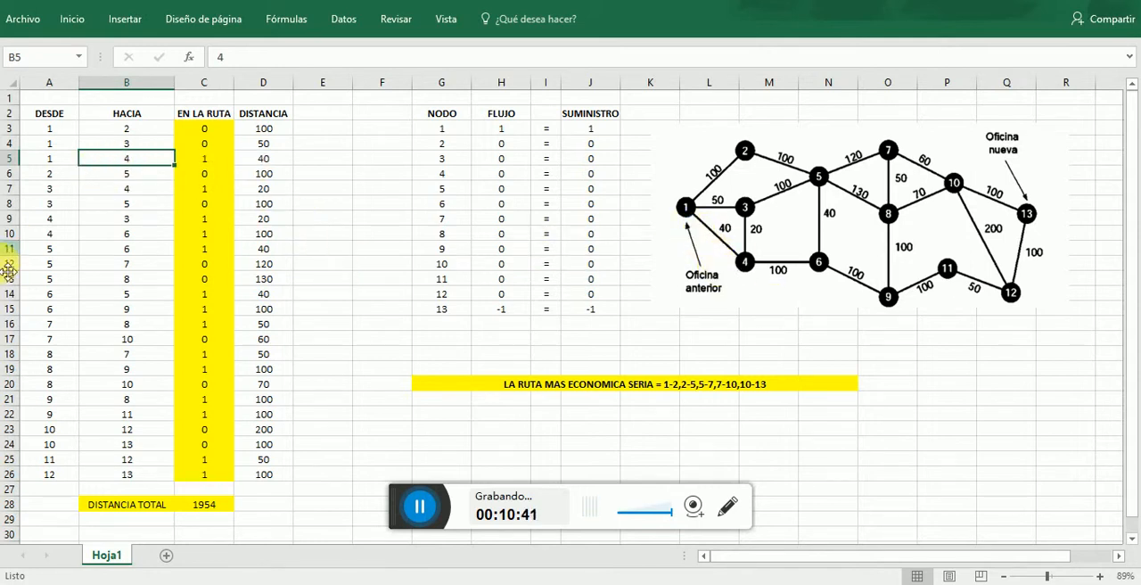
pyautogui.click(56, 190)
pyautogui.click(95, 189)
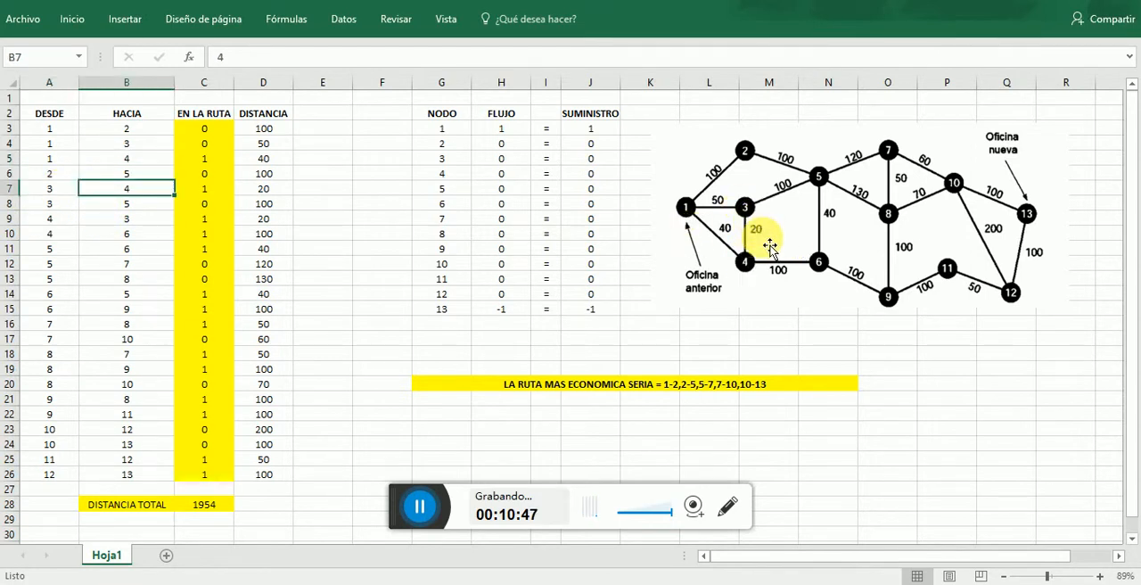
pyautogui.click(223, 199)
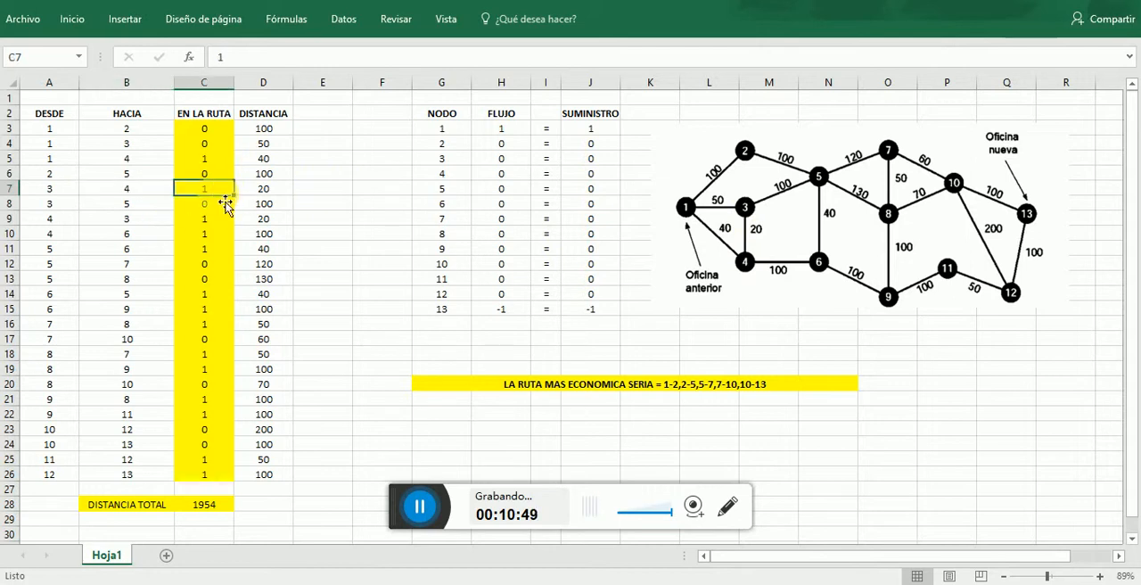
pyautogui.click(216, 222)
pyautogui.click(217, 239)
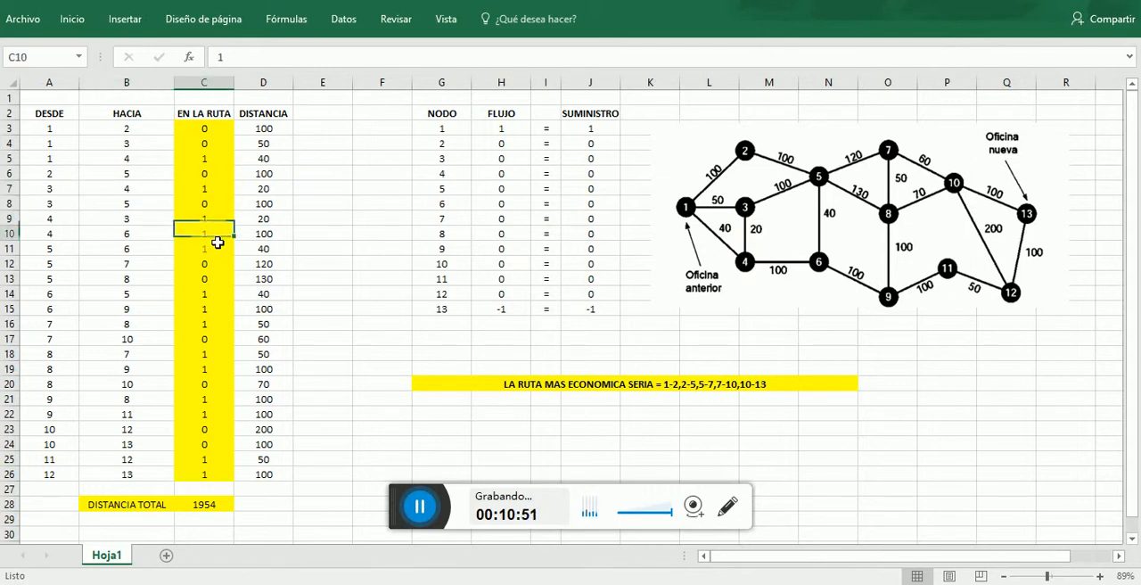
pyautogui.click(214, 252)
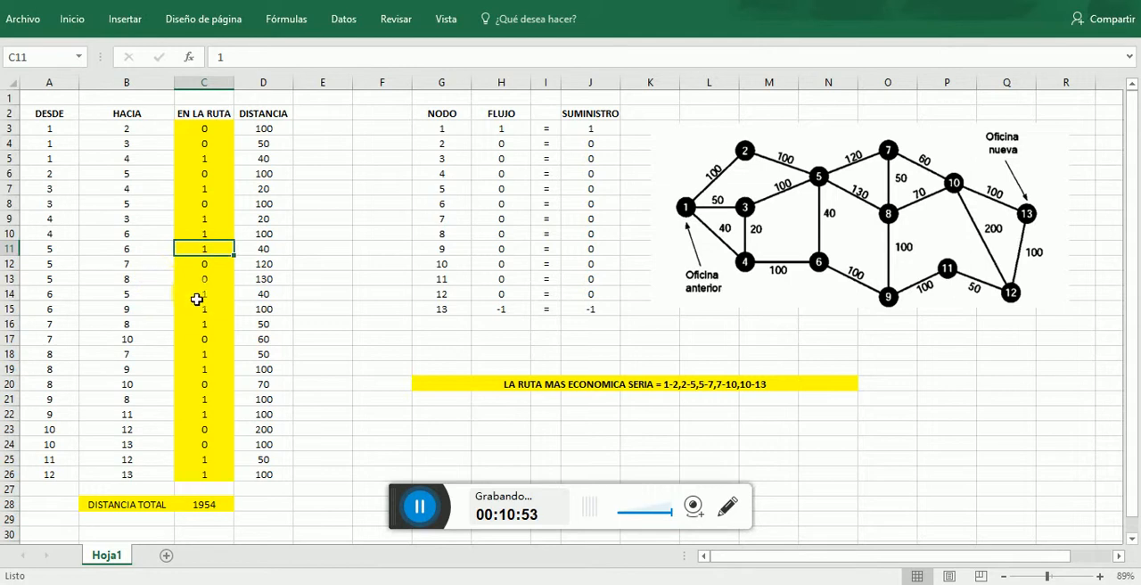
# - Review the EN LA RUTA results for the arcs leaving nodes 6 to 10
pyautogui.moveTo(63, 299); pyautogui.dragTo(123, 305)
pyautogui.click(127, 355)
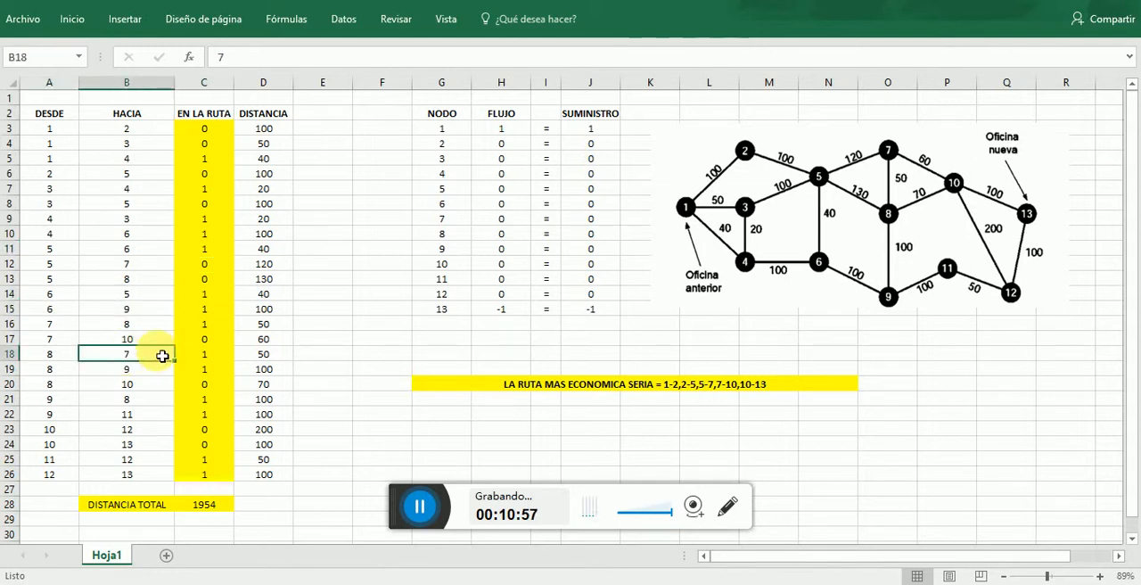
pyautogui.click(205, 331)
pyautogui.click(203, 386)
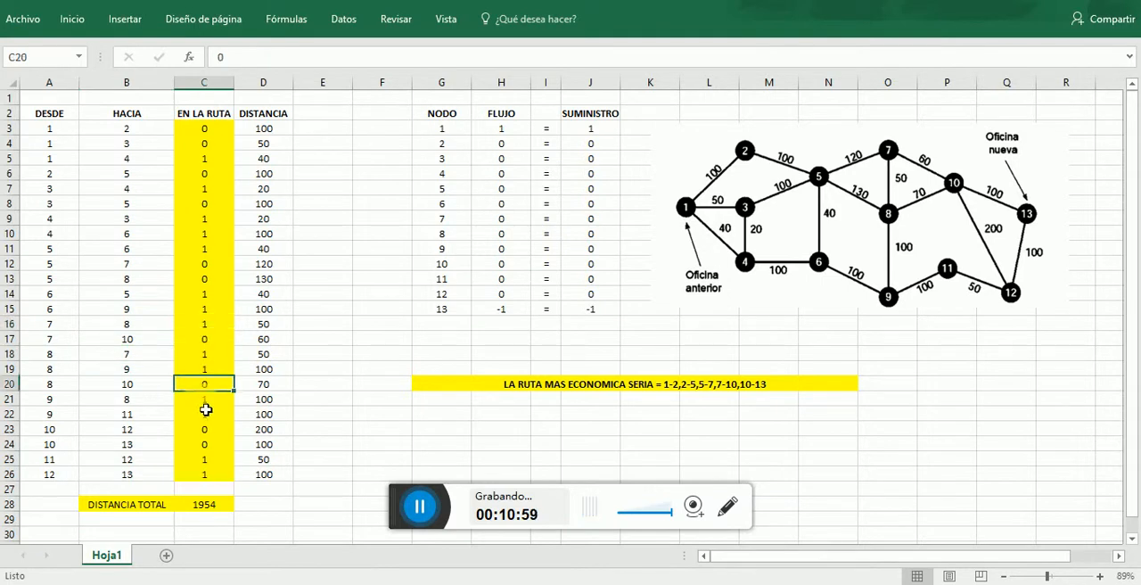
pyautogui.click(204, 399)
pyautogui.click(205, 429)
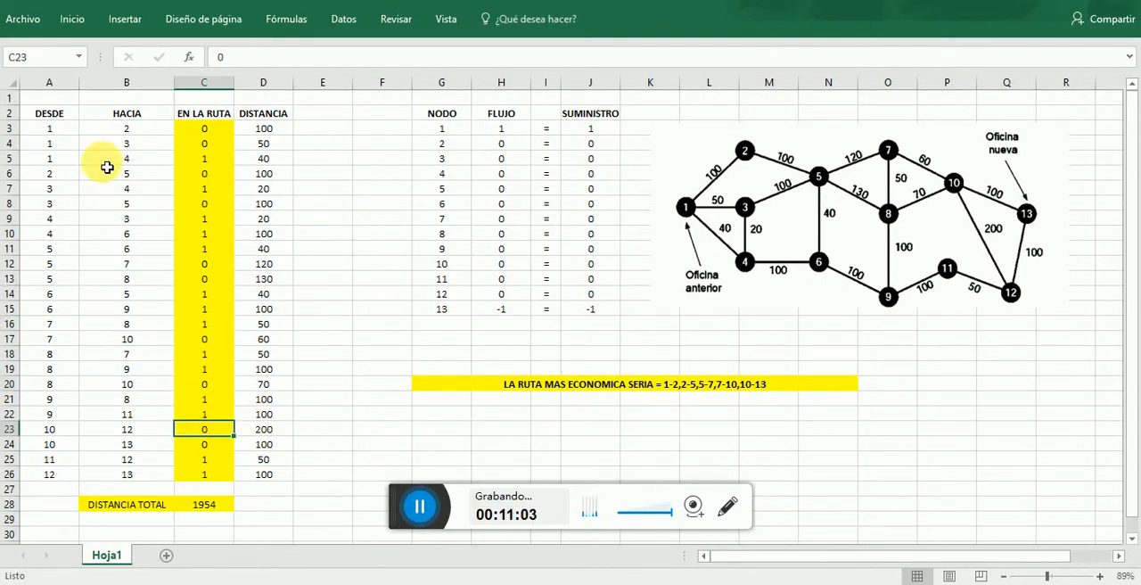
# - Recheck the route results for arc 3-4 and for the arcs leaving nodes 5 and 6
pyautogui.click(146, 187)
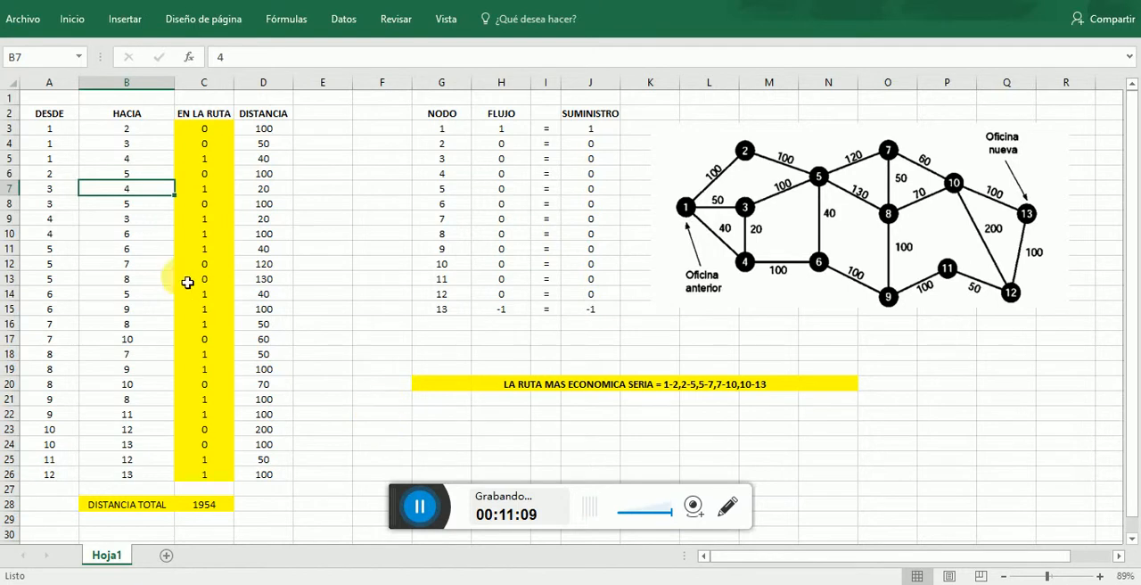
pyautogui.click(49, 188)
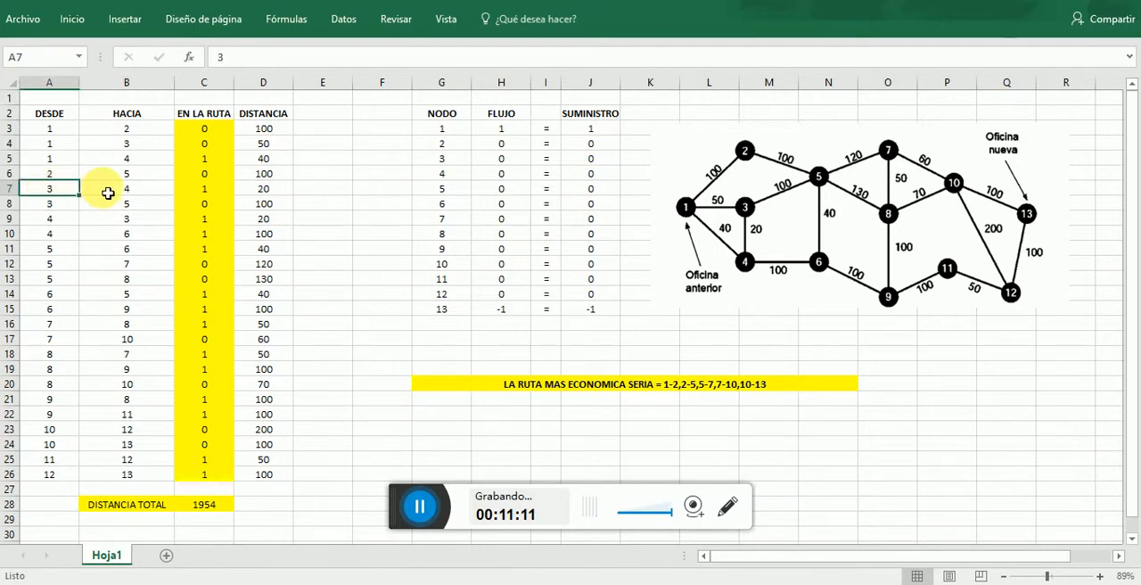
pyautogui.click(108, 193)
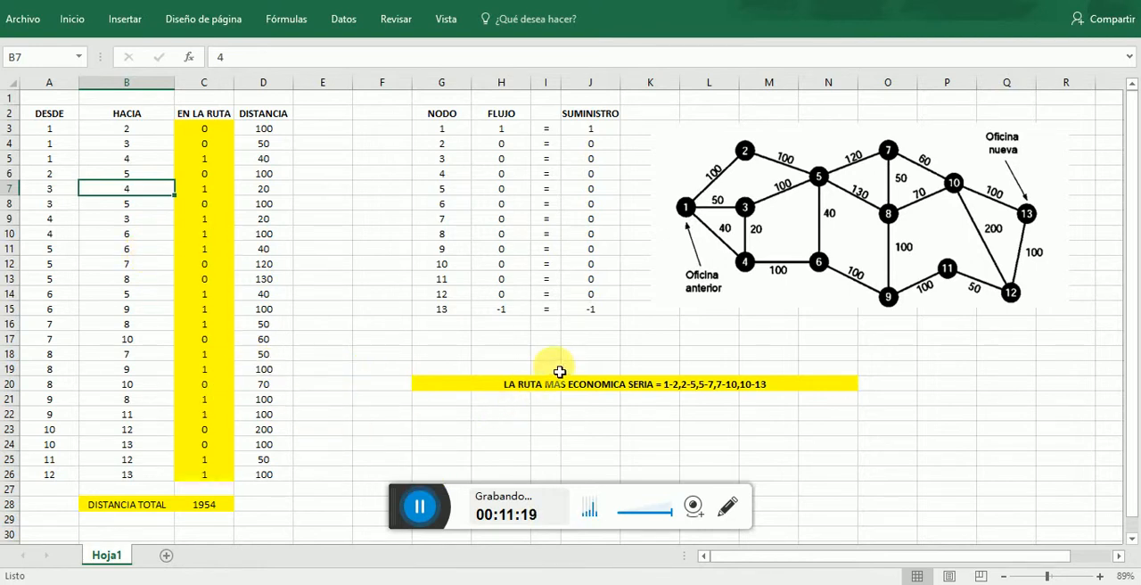
pyautogui.click(152, 261)
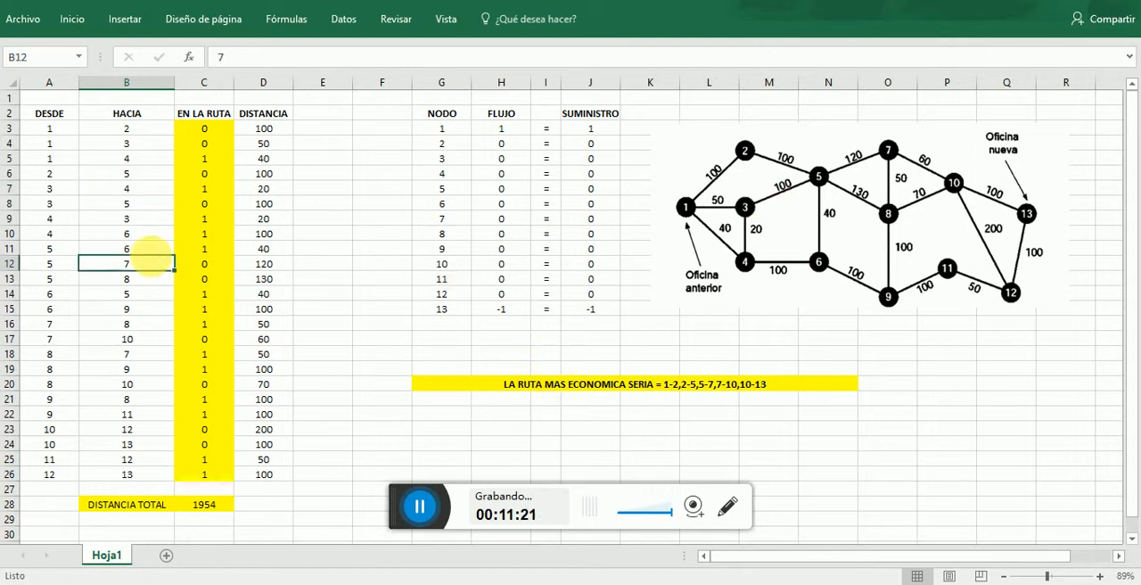
pyautogui.click(202, 265)
pyautogui.click(205, 294)
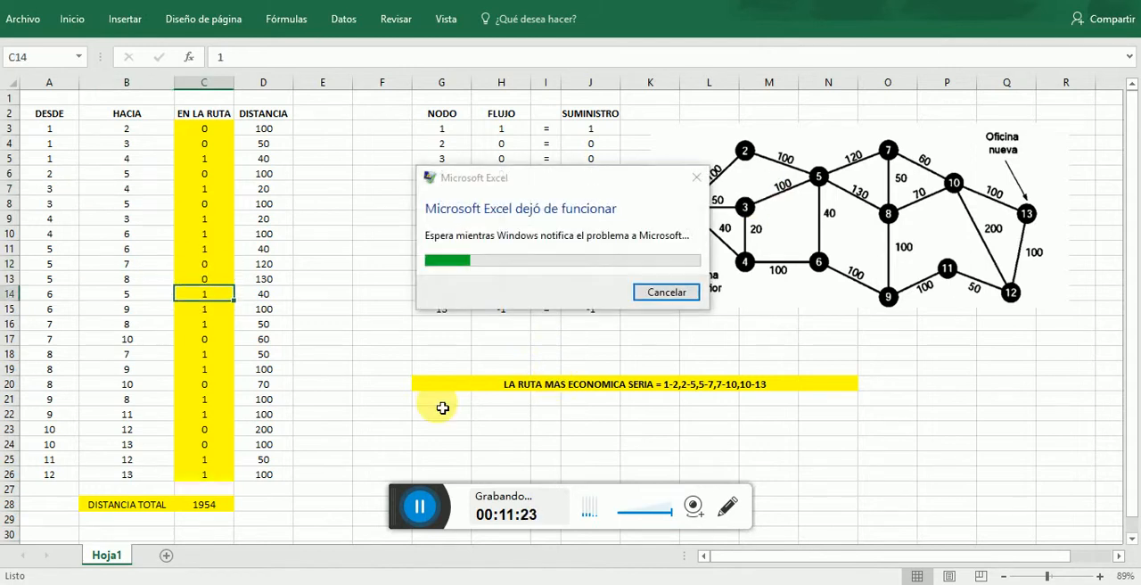
# - Cancel the Excel crash report to Microsoft
pyautogui.click(667, 291)
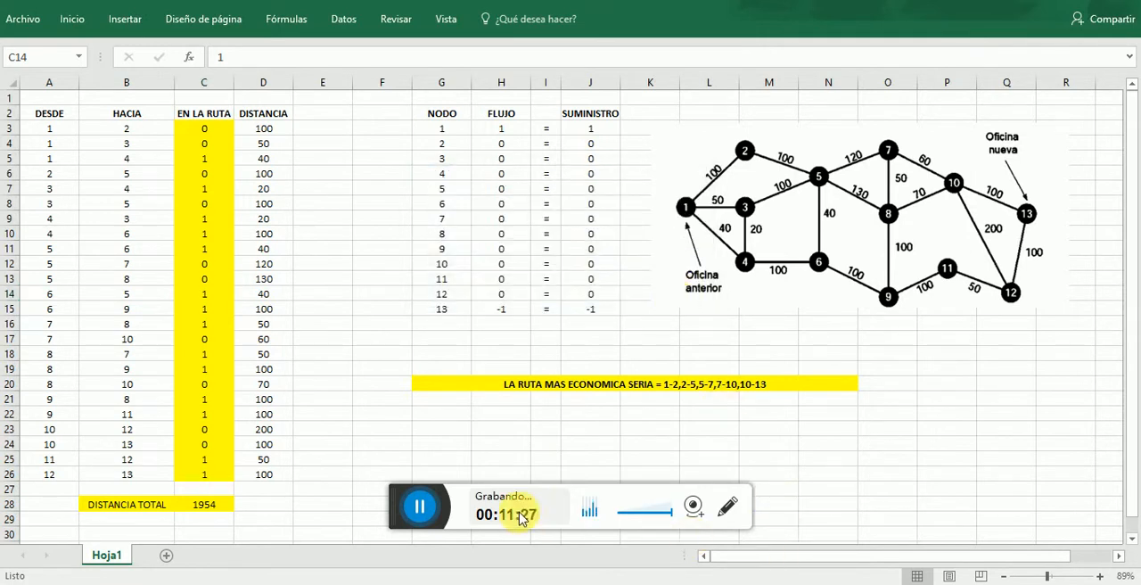
pyautogui.click(435, 509)
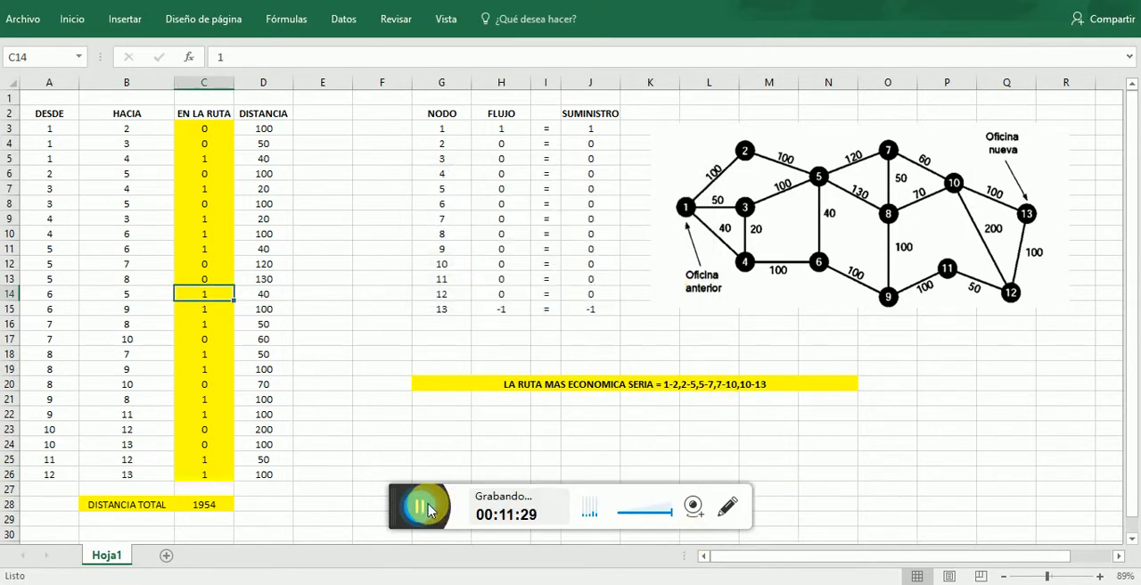
pyautogui.click(417, 507)
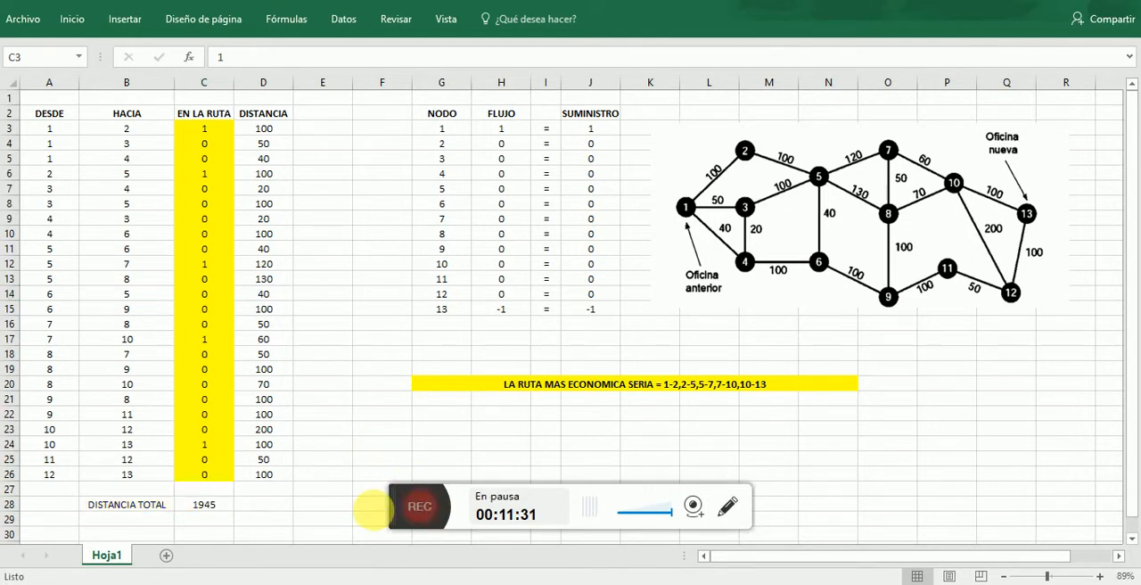
pyautogui.click(417, 506)
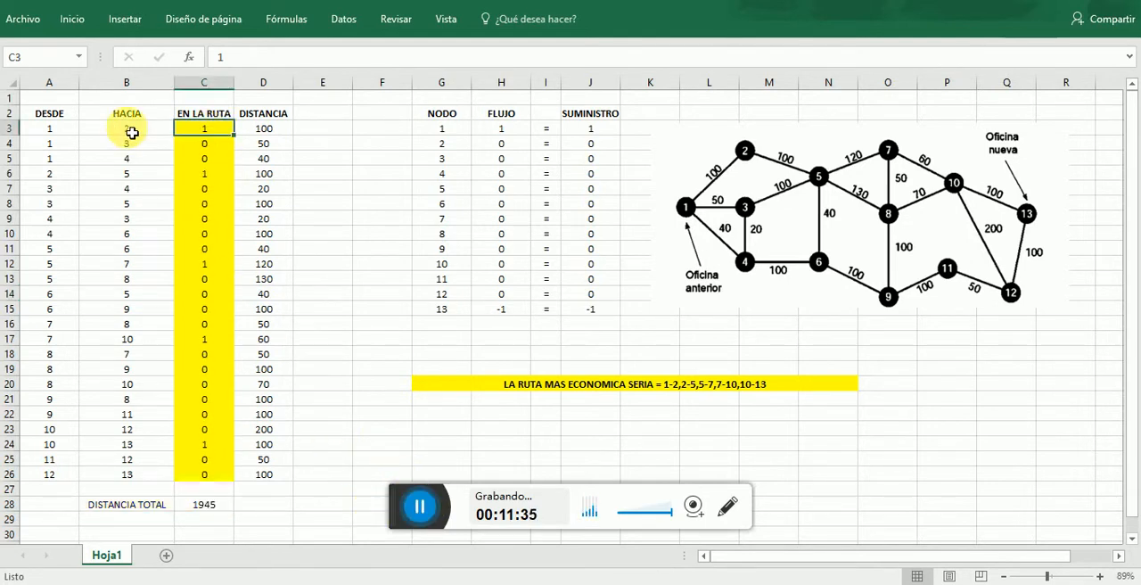
# - Examine arc 1-2 and the solved EN LA RUTA values in C3:C26
pyautogui.click(67, 135)
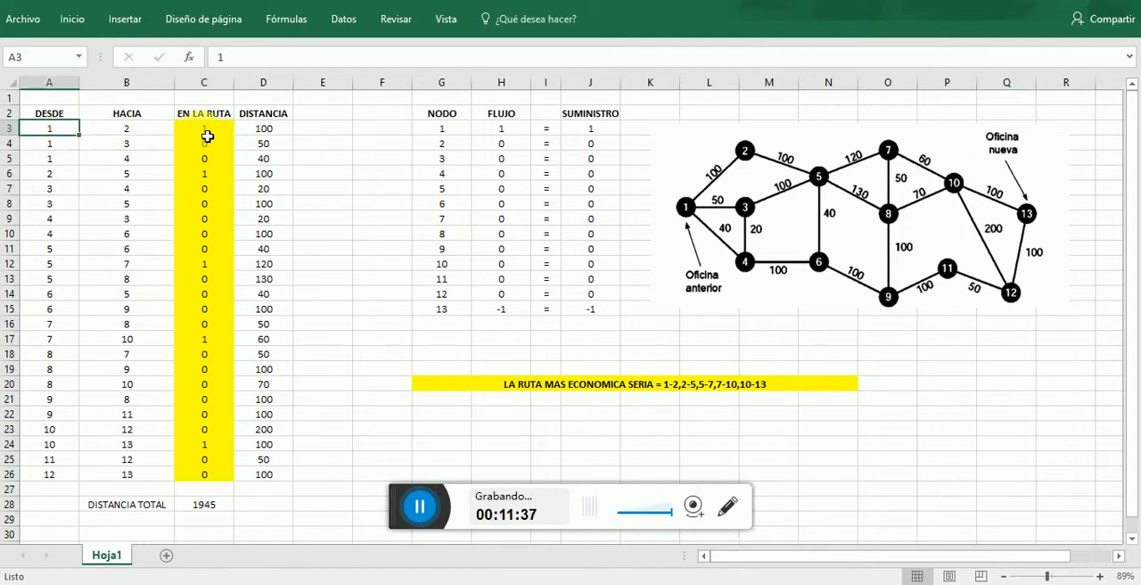
pyautogui.click(154, 134)
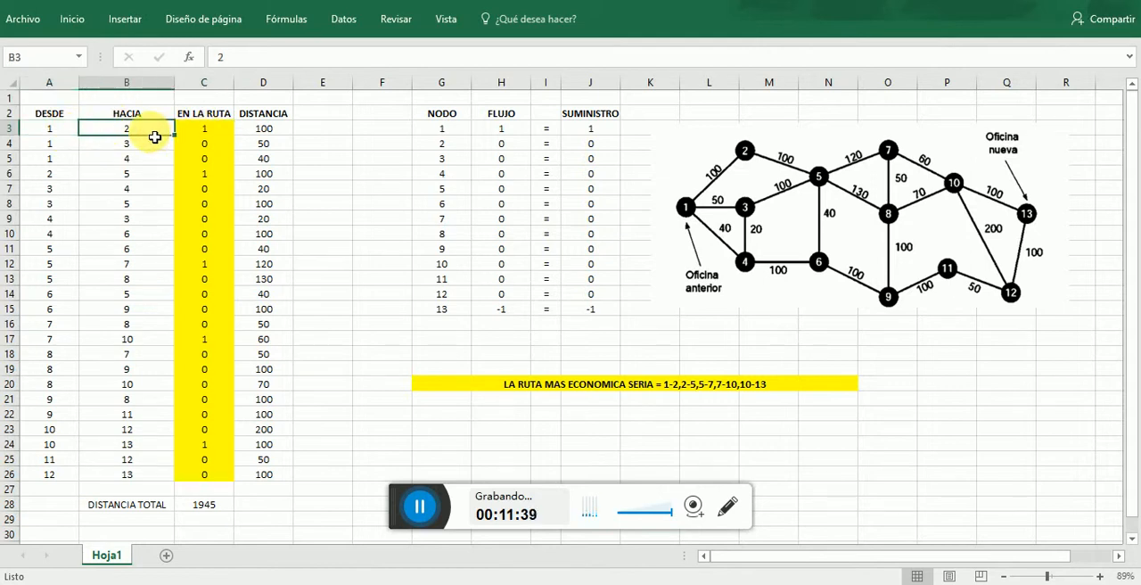
pyautogui.click(343, 19)
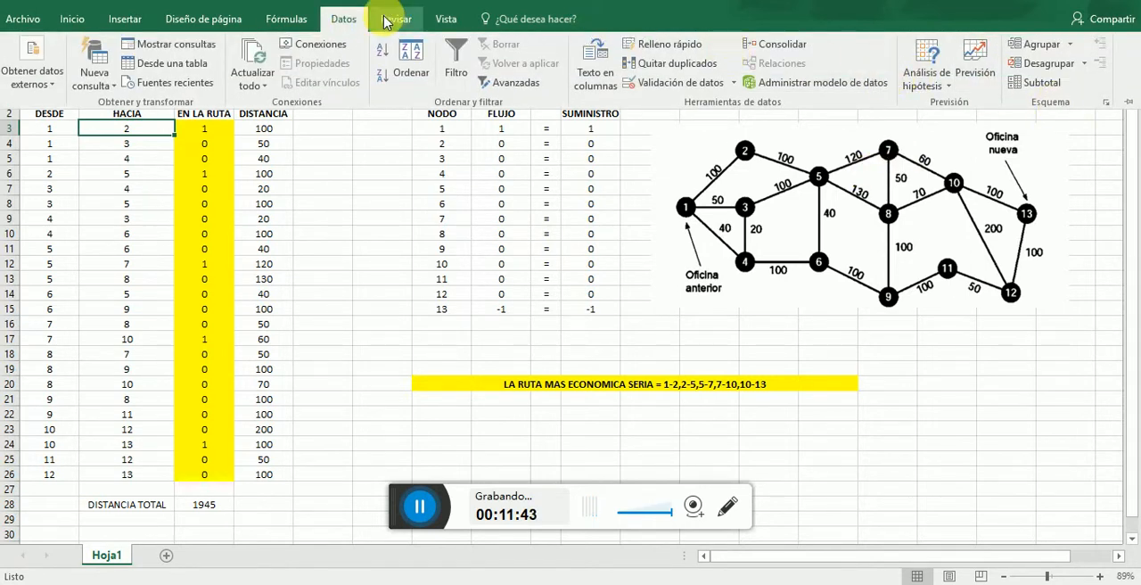
pyautogui.click(227, 151)
pyautogui.click(140, 158)
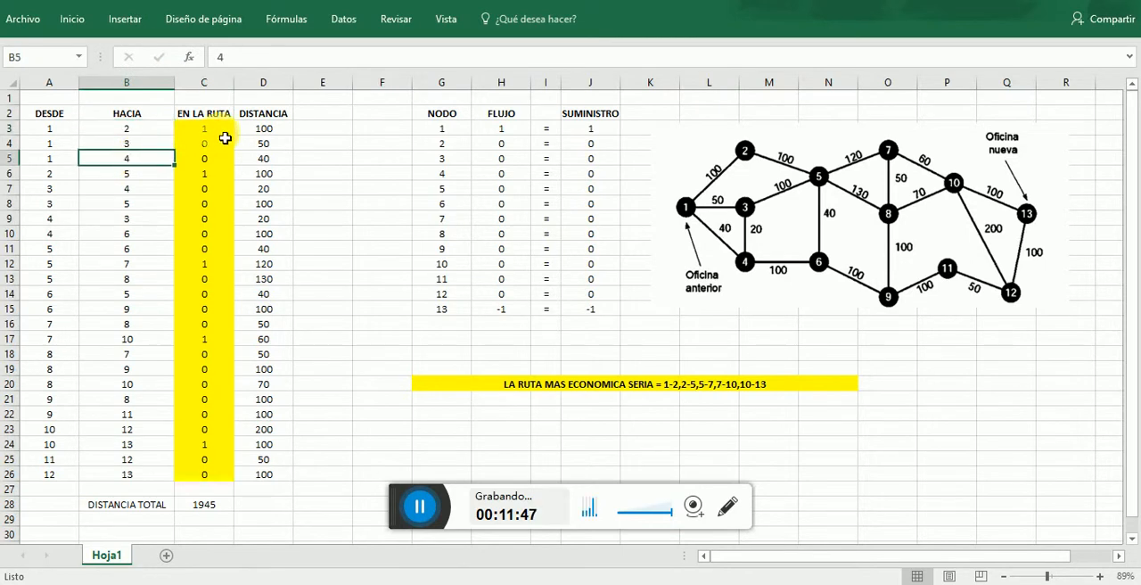
pyautogui.moveTo(224, 131); pyautogui.dragTo(224, 481)
pyautogui.click(230, 309)
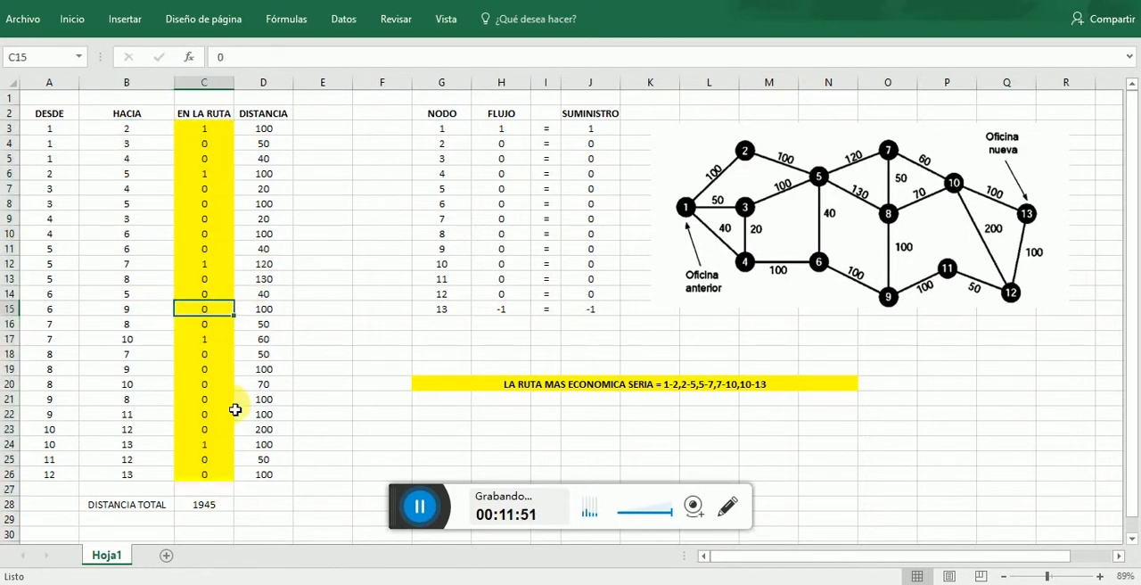
# - Trace the start of the solved route through the rows for arcs 1-2 and 2-5
pyautogui.click(53, 119)
pyautogui.click(65, 130)
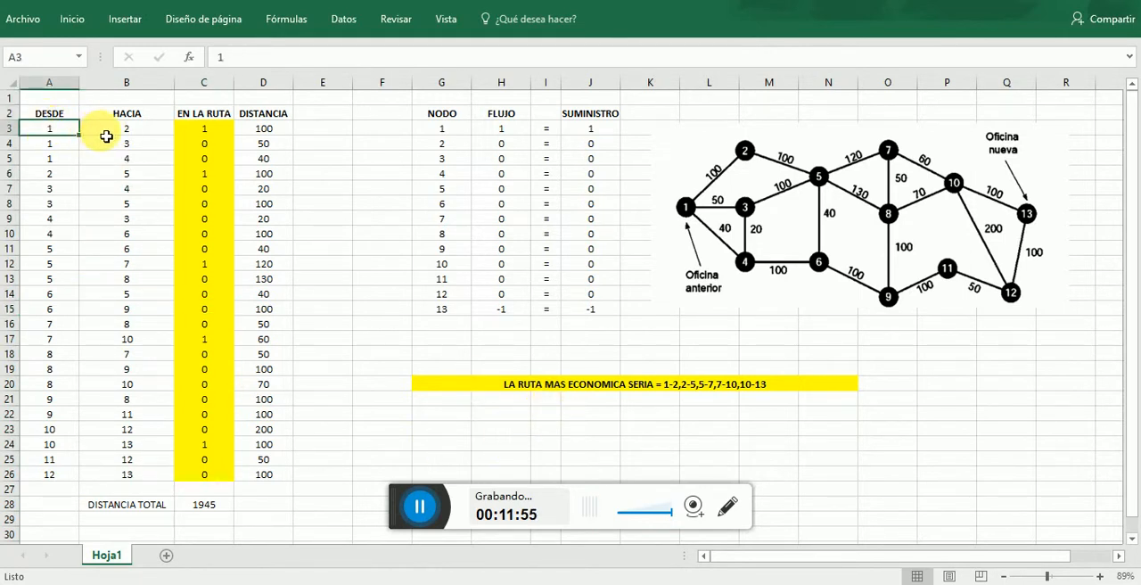
pyautogui.click(102, 132)
pyautogui.click(203, 135)
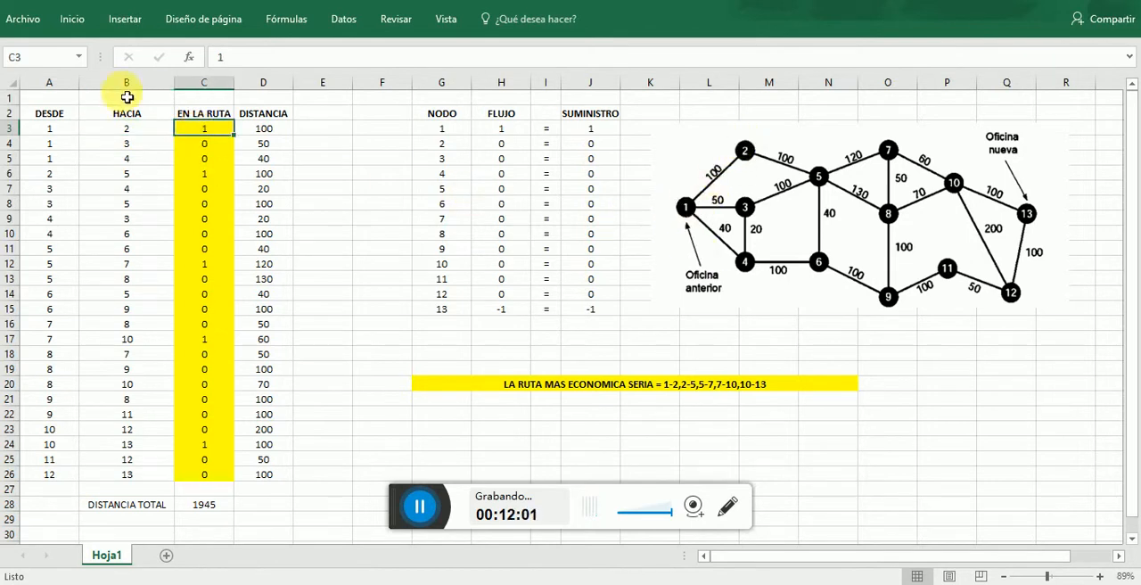
pyautogui.click(49, 175)
pyautogui.click(105, 178)
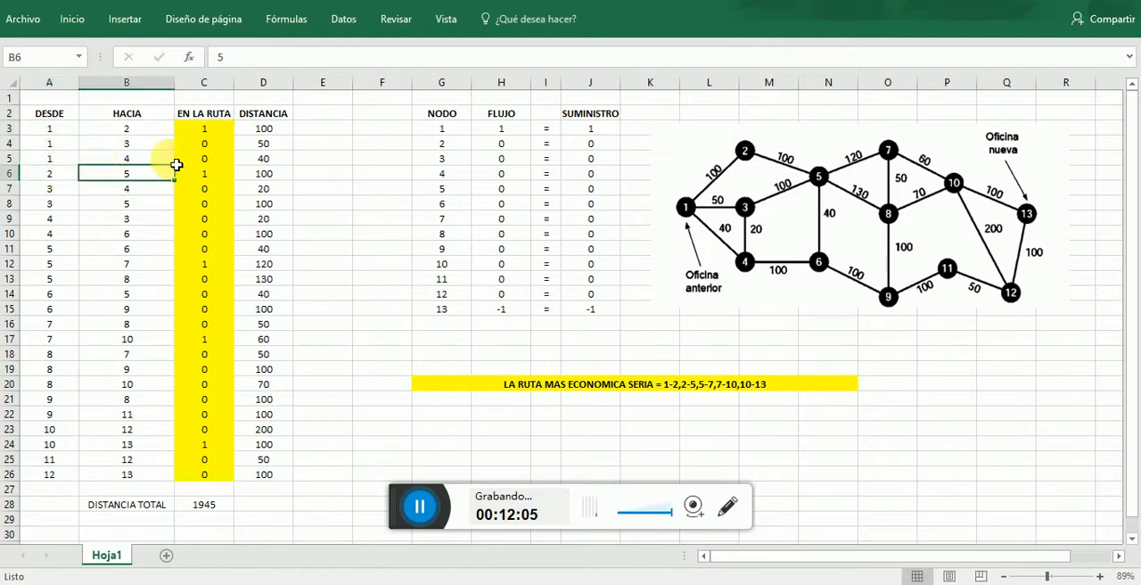
pyautogui.click(215, 175)
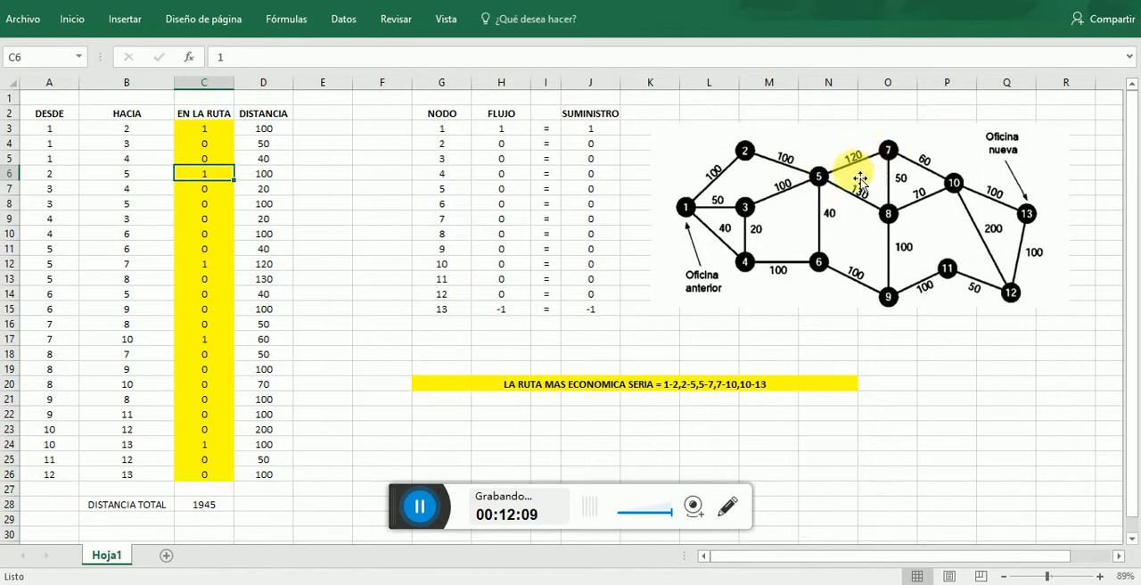
# - Follow the rest of the route through arcs 5-7, 7-10 and 10-13 to node 13 in the diagram
pyautogui.click(52, 250)
pyautogui.press('Down')
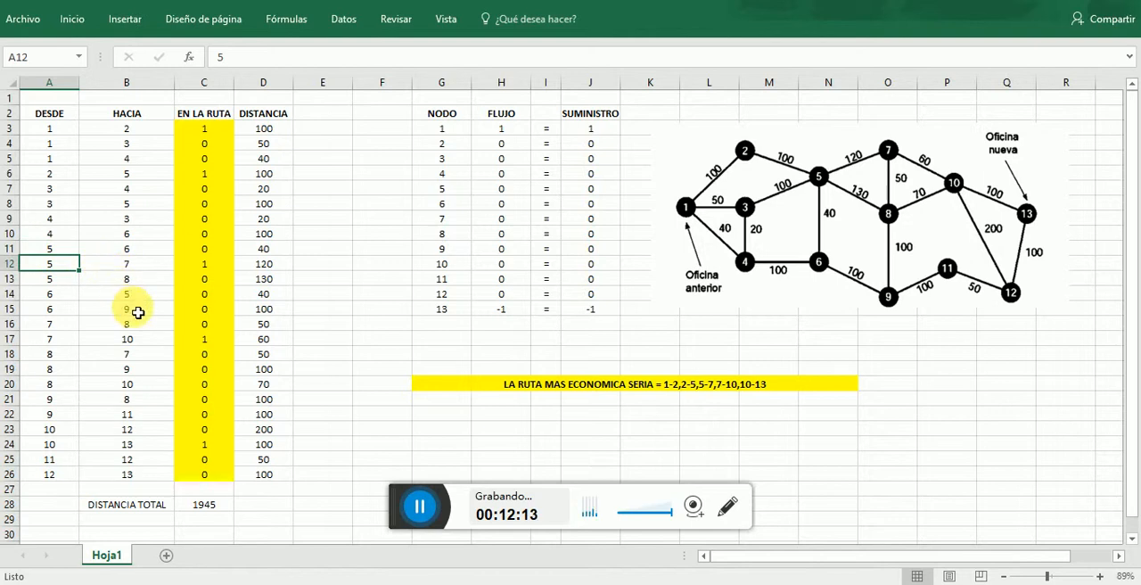
pyautogui.click(57, 345)
pyautogui.click(99, 344)
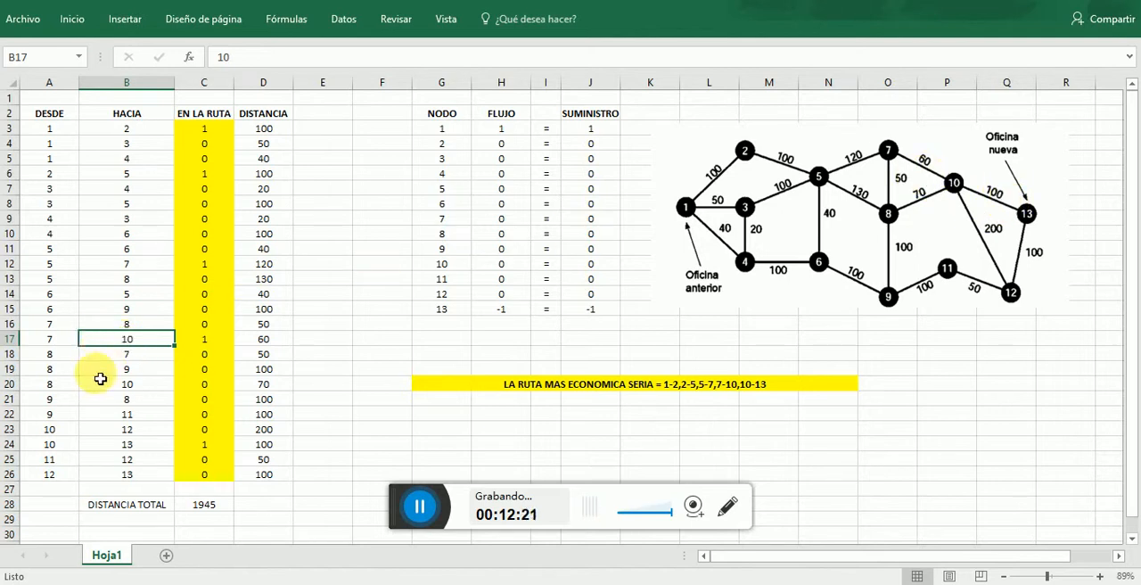
pyautogui.click(57, 445)
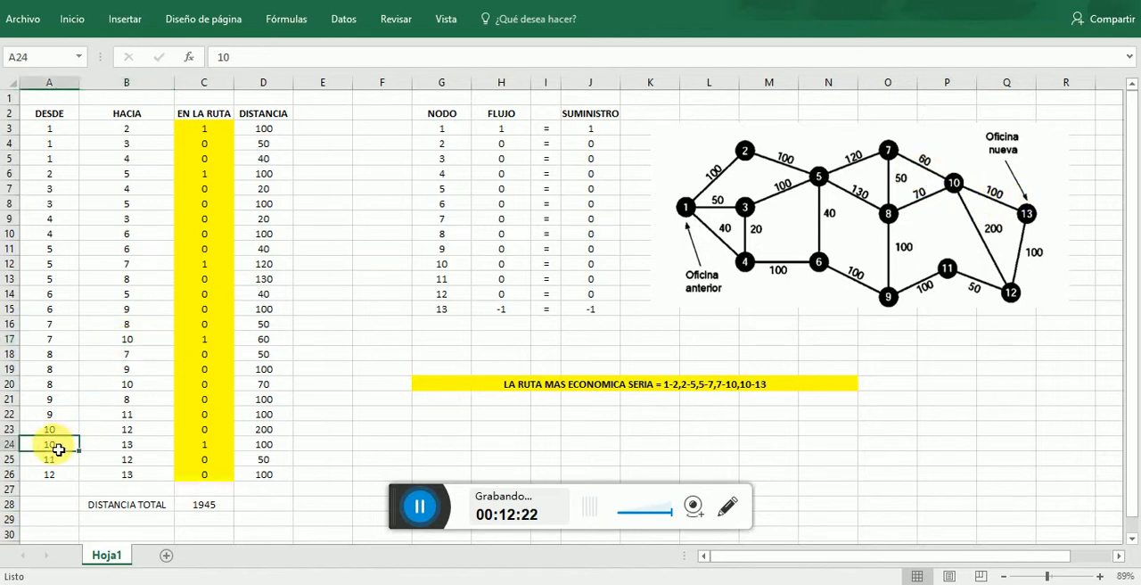
pyautogui.click(117, 448)
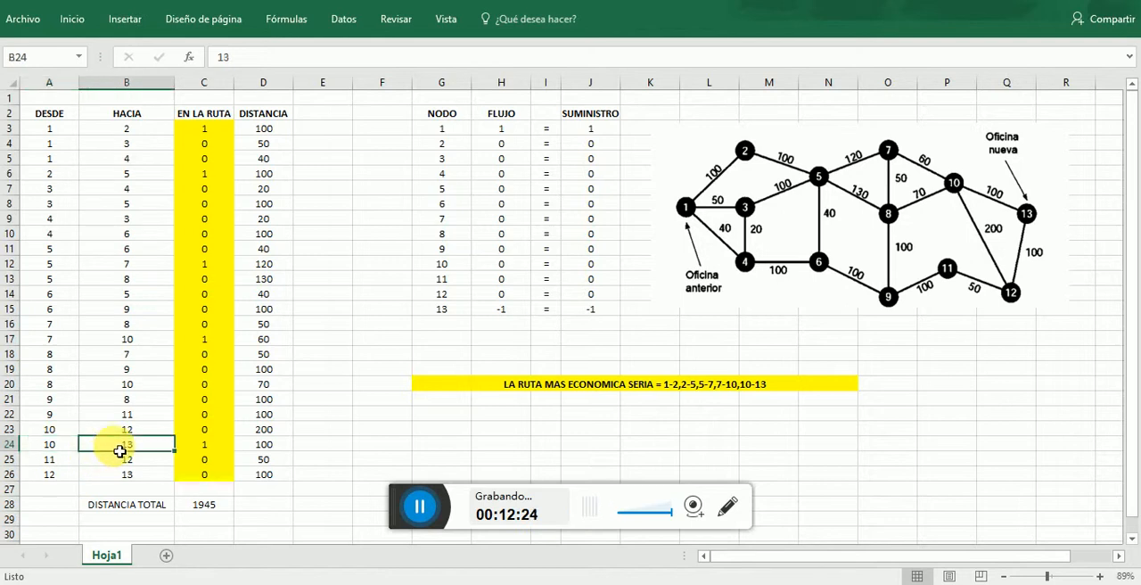
pyautogui.click(218, 444)
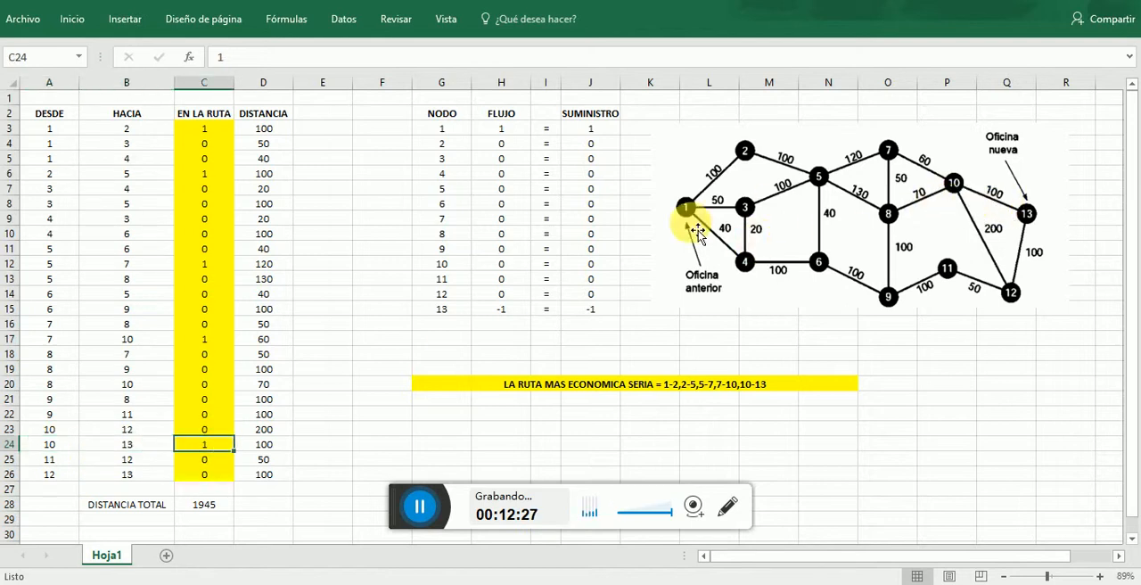
pyautogui.click(1030, 222)
pyautogui.click(547, 336)
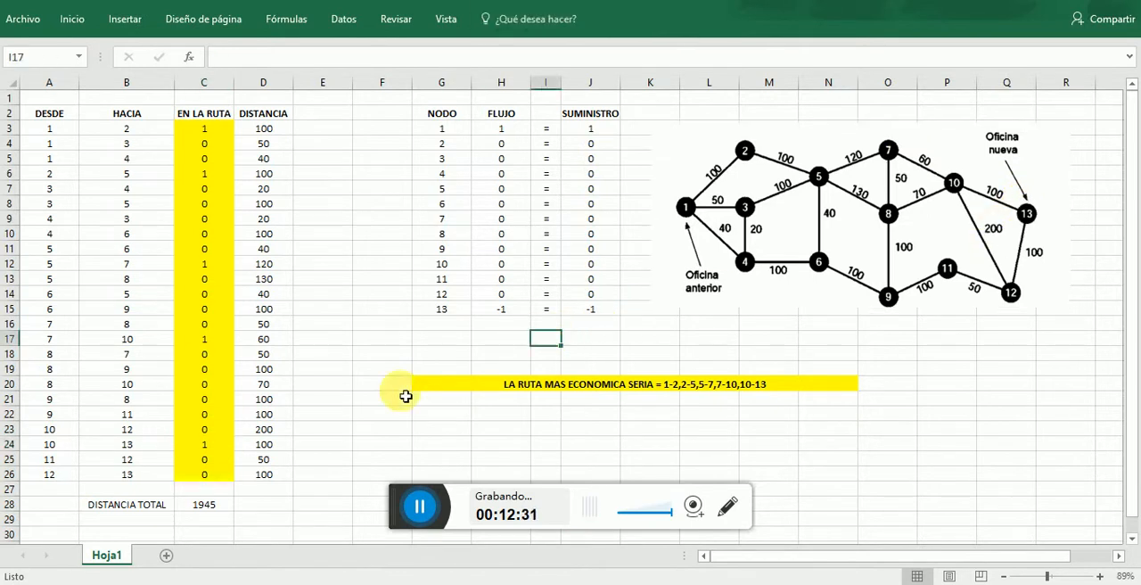
# - Inspect the DISTANCIA TOTAL formula in C28 and return to the first EN LA RUTA cell, C3
pyautogui.click(208, 504)
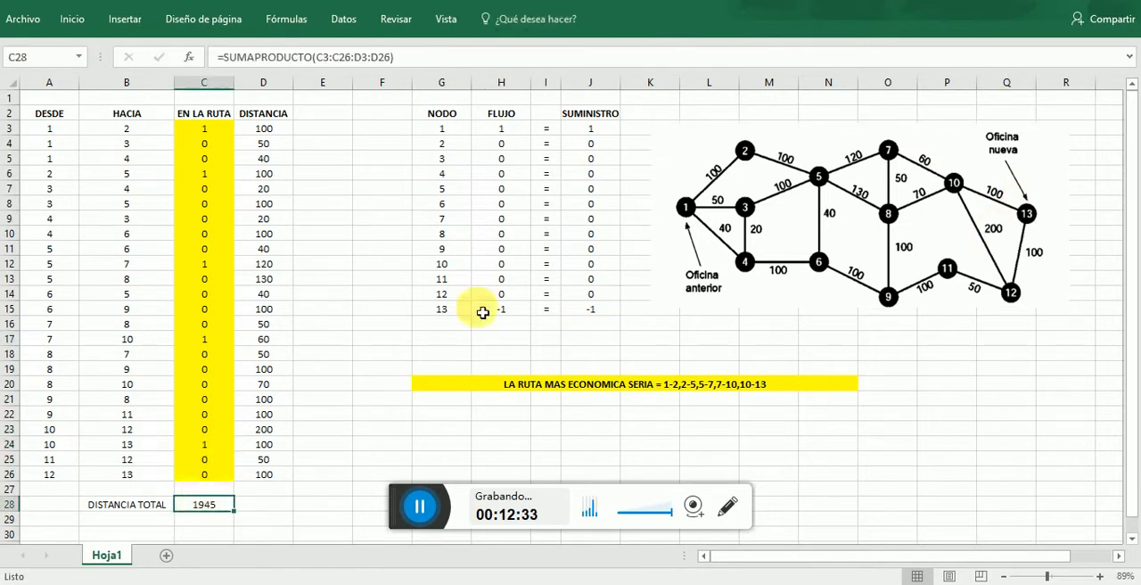
pyautogui.click(344, 20)
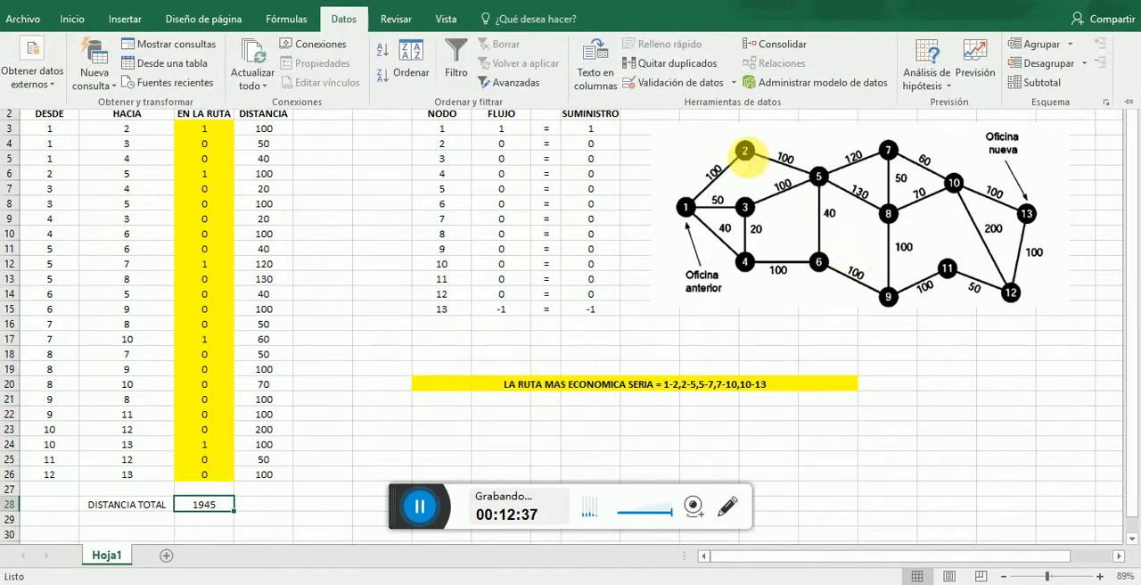
pyautogui.click(376, 245)
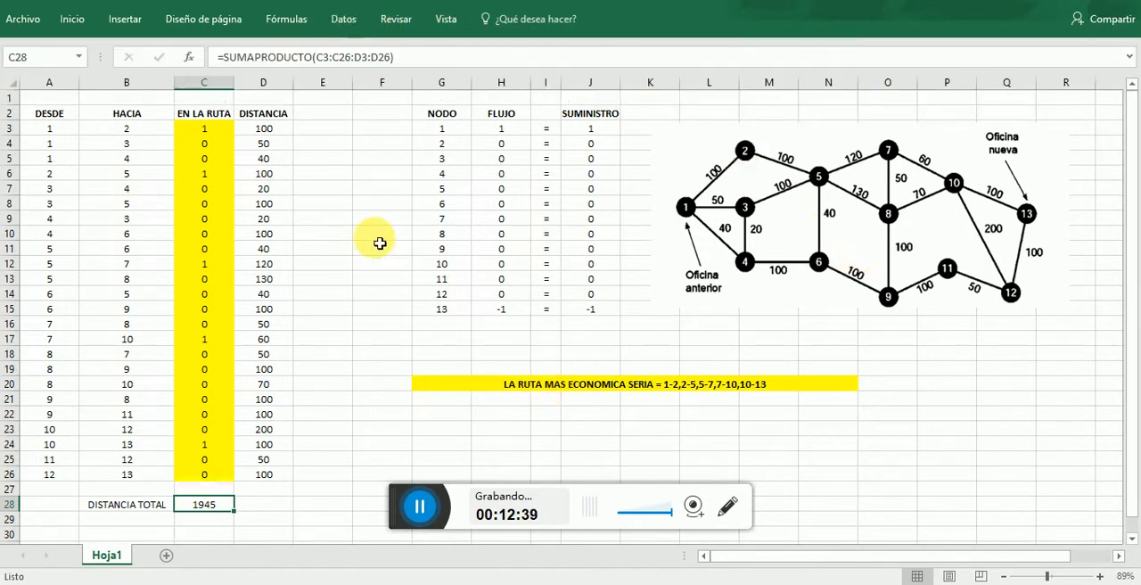
pyautogui.click(213, 130)
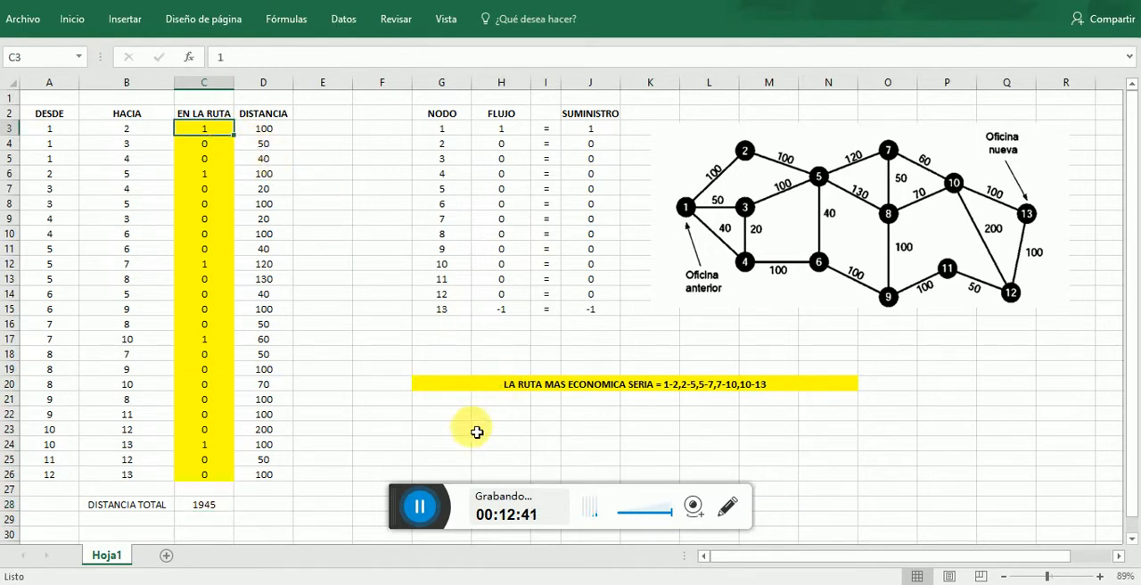